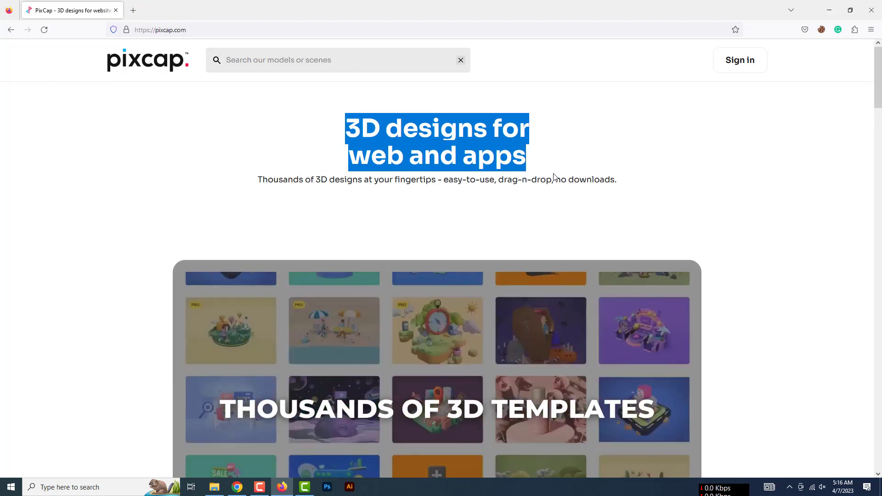
Look over the Pixcap homepage and its showcase video, and check the available login or signup options.
{"action": "scroll", "coordinate": [518, 207], "scroll_direction": "down", "scroll_amount": 1}
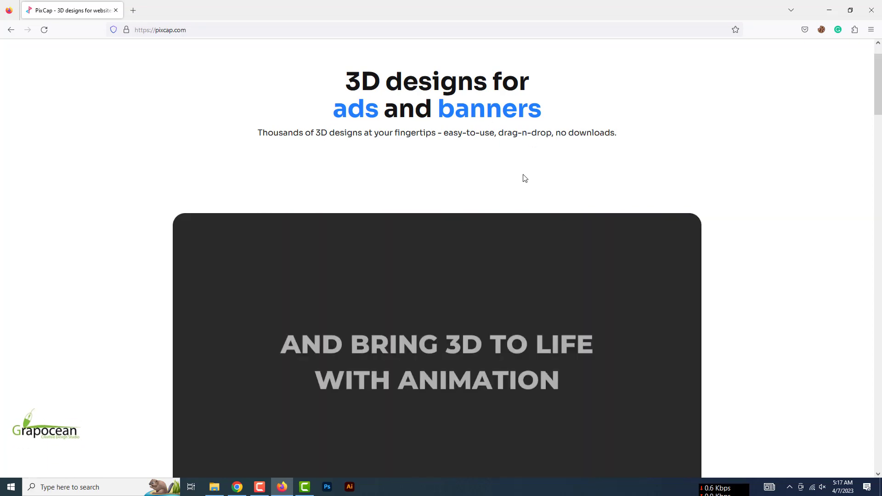
{"action": "scroll", "coordinate": [525, 178], "scroll_direction": "down", "scroll_amount": 3}
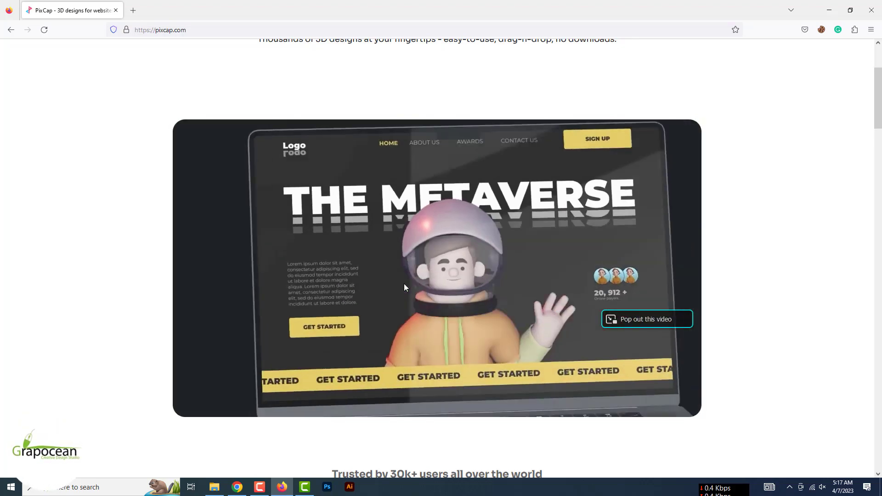
{"action": "scroll", "coordinate": [405, 288], "scroll_direction": "up", "scroll_amount": 1}
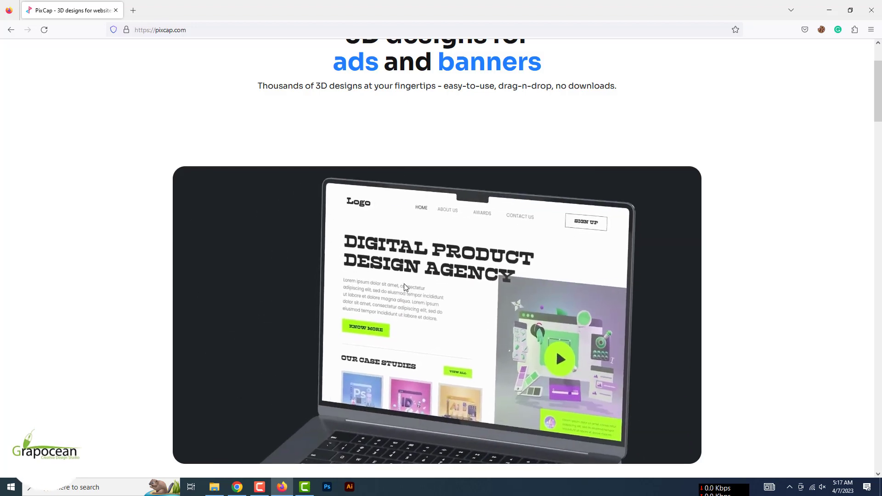
{"action": "scroll", "coordinate": [406, 288], "scroll_direction": "up", "scroll_amount": 2}
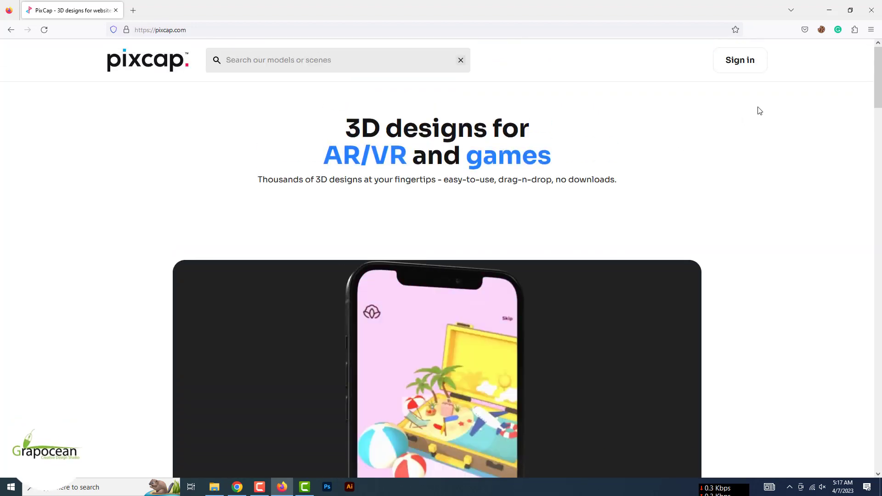
{"action": "scroll", "coordinate": [634, 203], "scroll_direction": "down", "scroll_amount": 4}
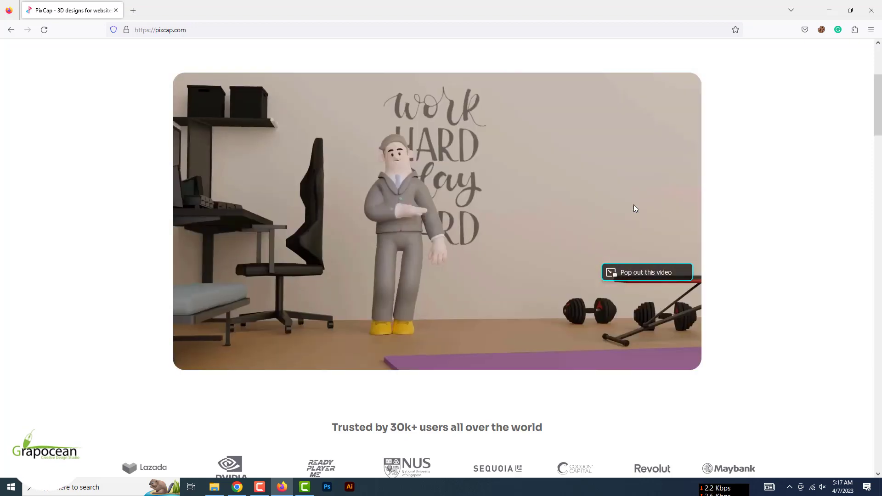
{"action": "scroll", "coordinate": [634, 206], "scroll_direction": "up", "scroll_amount": 1}
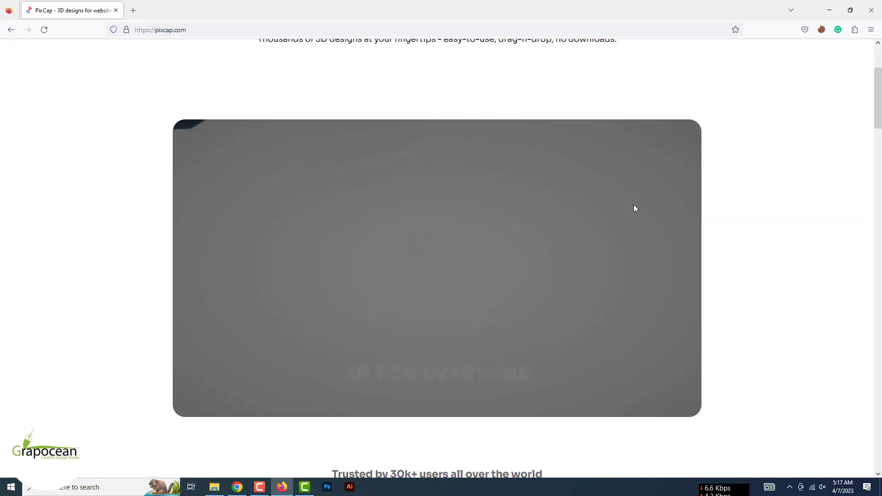
{"action": "scroll", "coordinate": [680, 227], "scroll_direction": "up", "scroll_amount": 3}
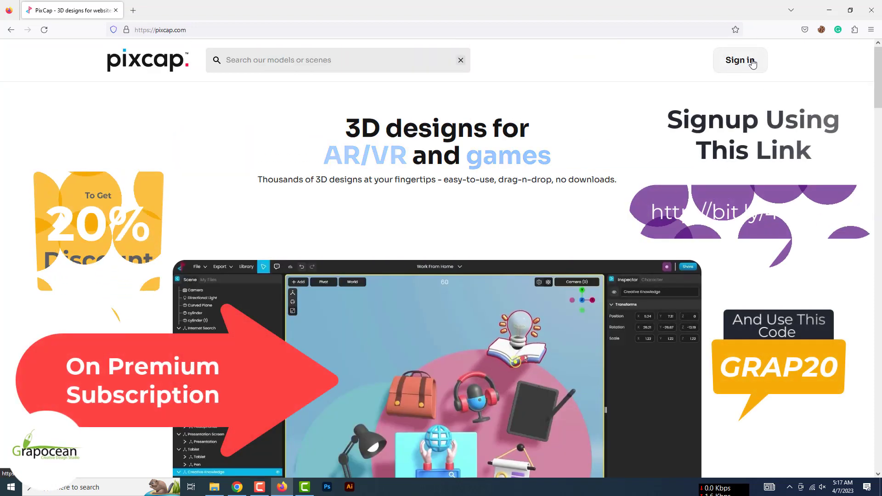
{"action": "left_click", "coordinate": [750, 63]}
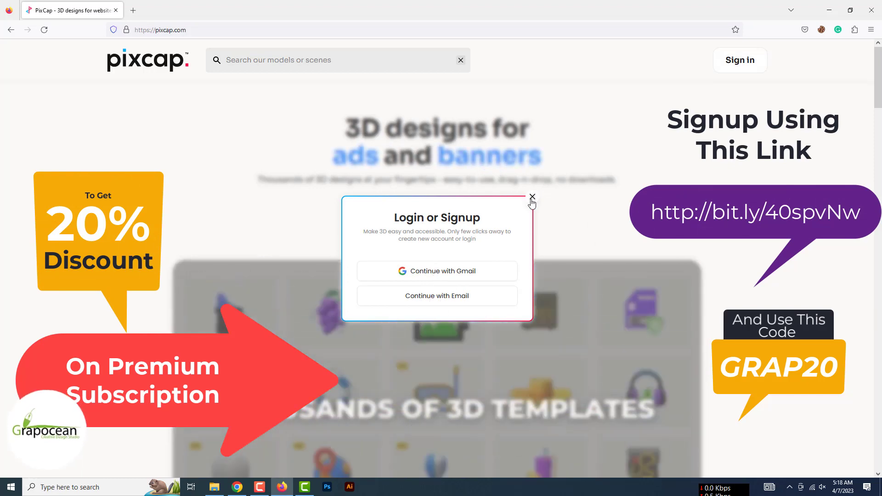
{"action": "left_click", "coordinate": [531, 198]}
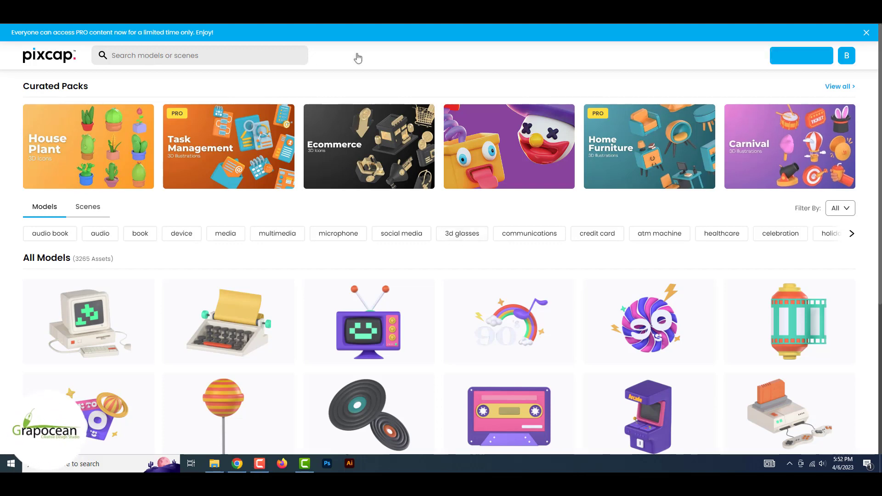
Open the most recently edited untitled project and add the Mannequin (M) character from the library to the scene.
{"action": "left_click", "coordinate": [831, 61]}
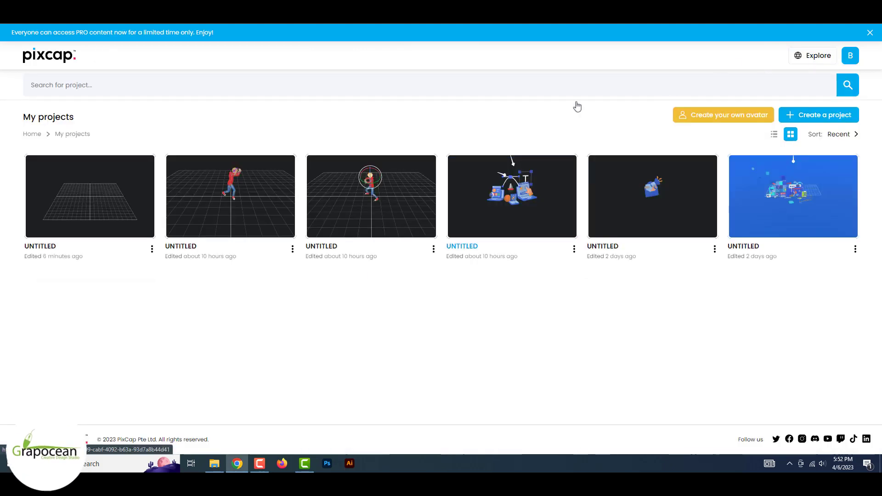
{"action": "left_click", "coordinate": [100, 196]}
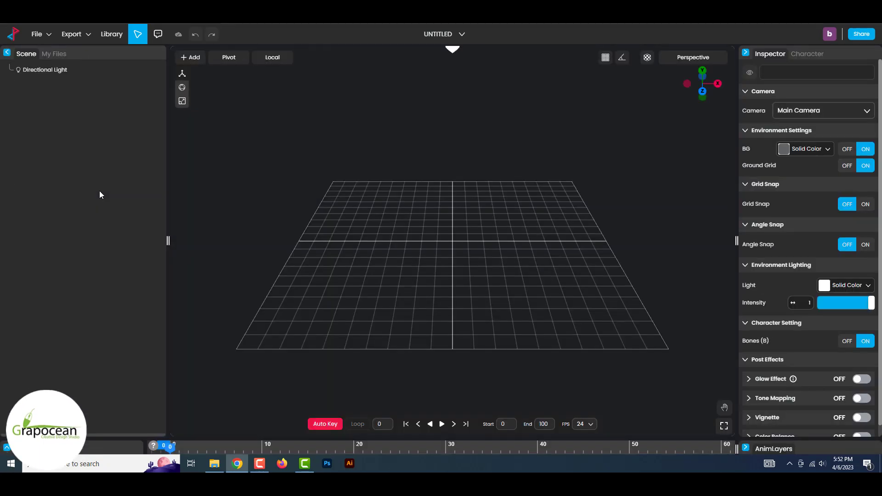
{"action": "left_click", "coordinate": [115, 36]}
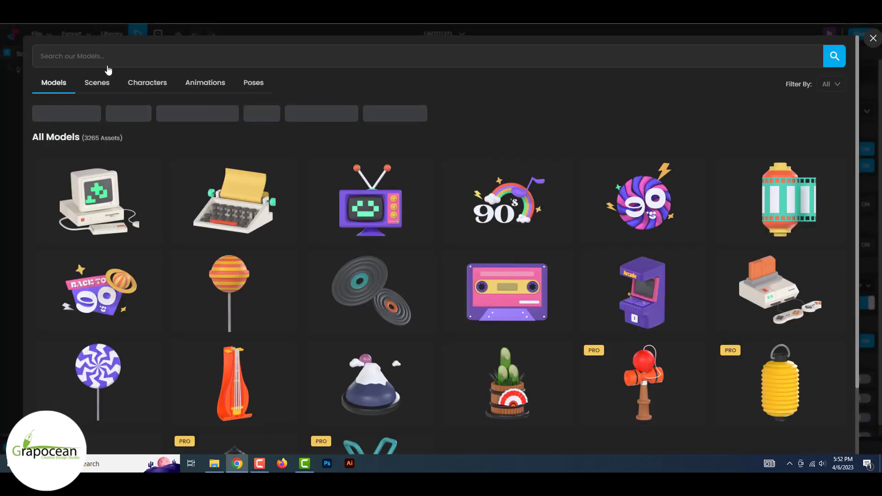
{"action": "left_click", "coordinate": [118, 87]}
{"action": "left_click", "coordinate": [145, 87]}
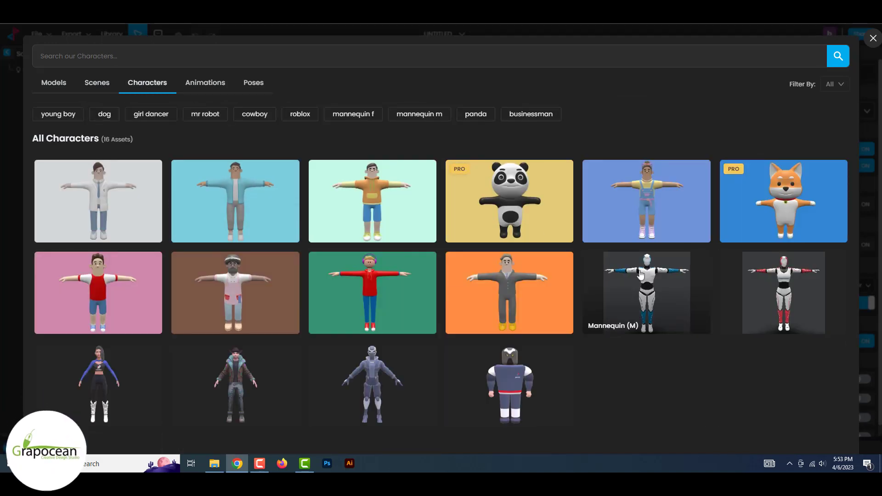
{"action": "left_click", "coordinate": [658, 280]}
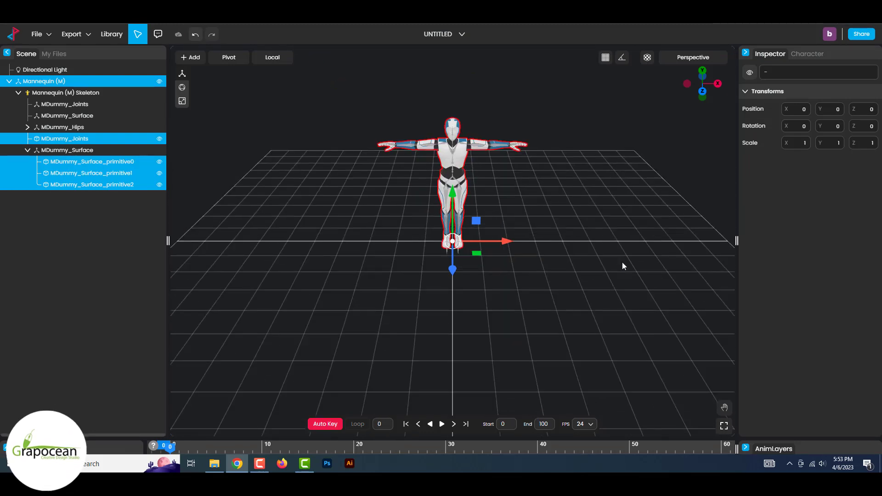
Apply the Sword Knock Down (V2) animation from the library to the mannequin skeleton as a new layer and play it.
{"action": "left_click", "coordinate": [87, 34]}
{"action": "left_click", "coordinate": [104, 35]}
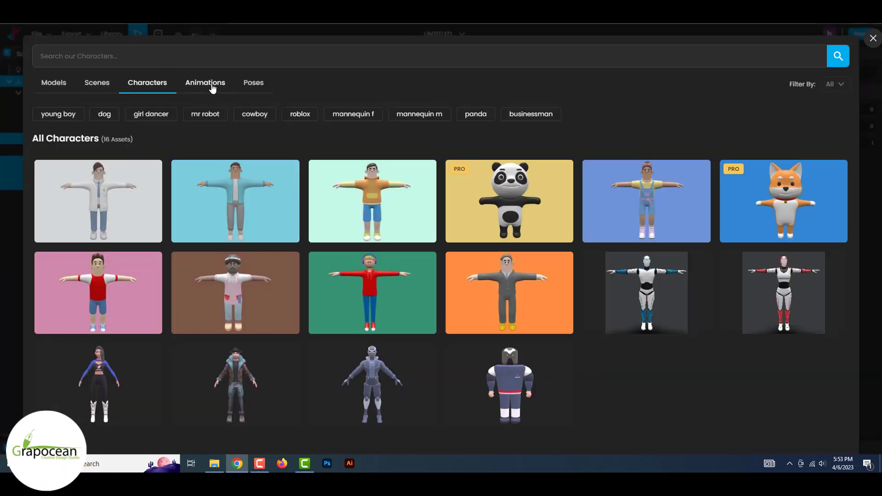
{"action": "left_click", "coordinate": [213, 87]}
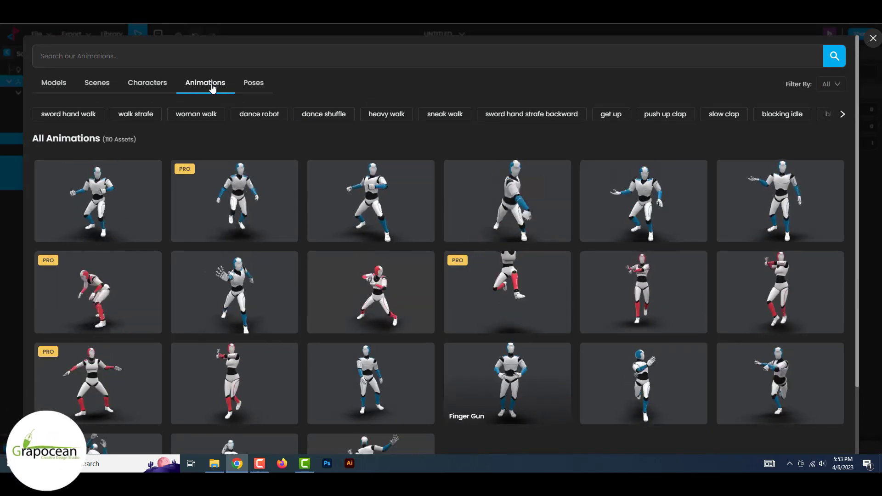
{"action": "scroll", "coordinate": [212, 87], "scroll_direction": "down", "scroll_amount": 1}
{"action": "scroll", "coordinate": [212, 87], "scroll_direction": "down", "scroll_amount": 2}
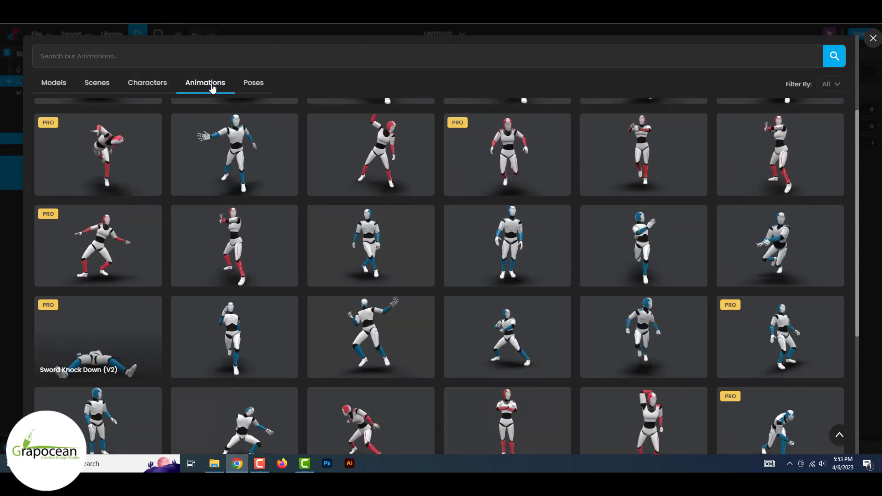
{"action": "left_click", "coordinate": [99, 332]}
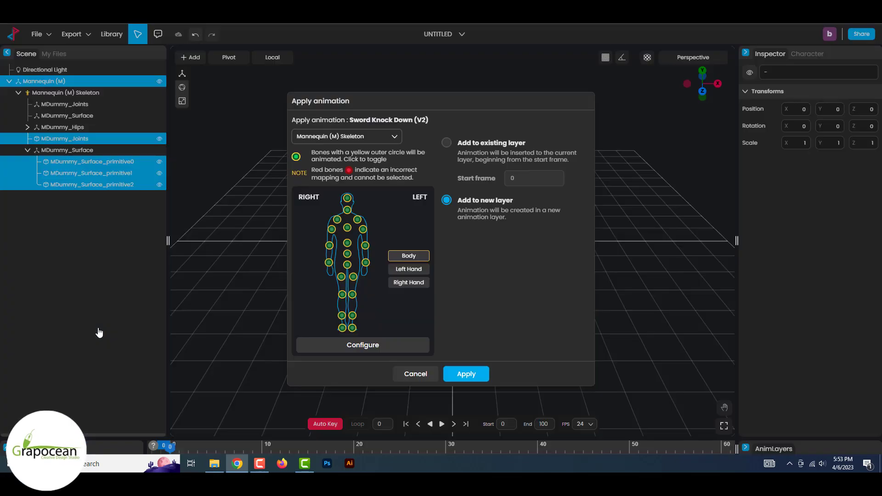
{"action": "left_click", "coordinate": [465, 375]}
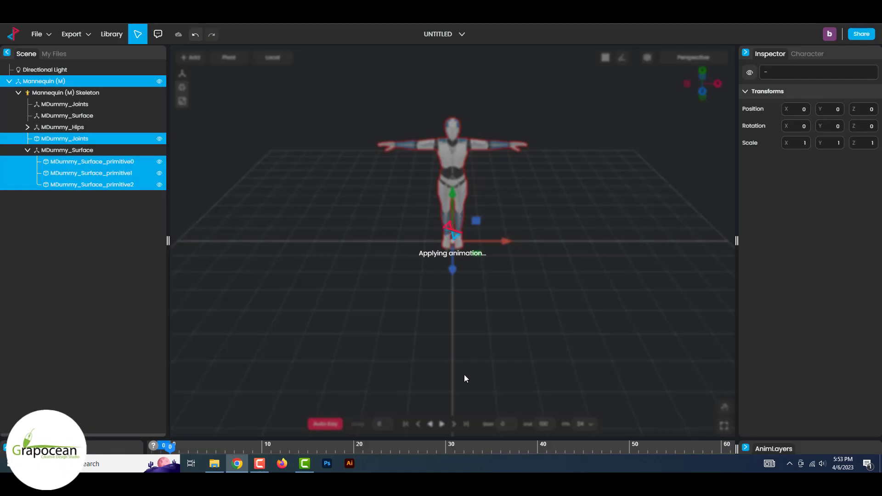
{"action": "left_click", "coordinate": [442, 425]}
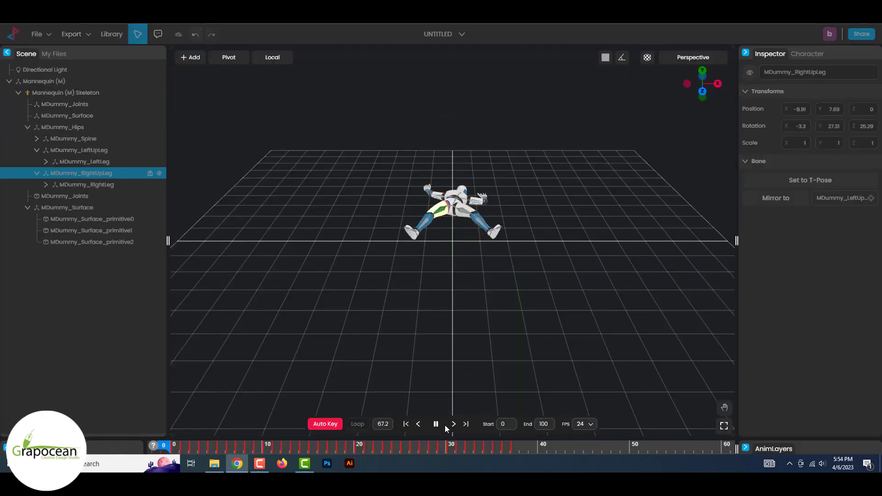
Rotate the mannequin's head bone, raise the upper body by rotating MDummy_Spine1 about 67° on X, and play the animation.
{"action": "left_click", "coordinate": [461, 191]}
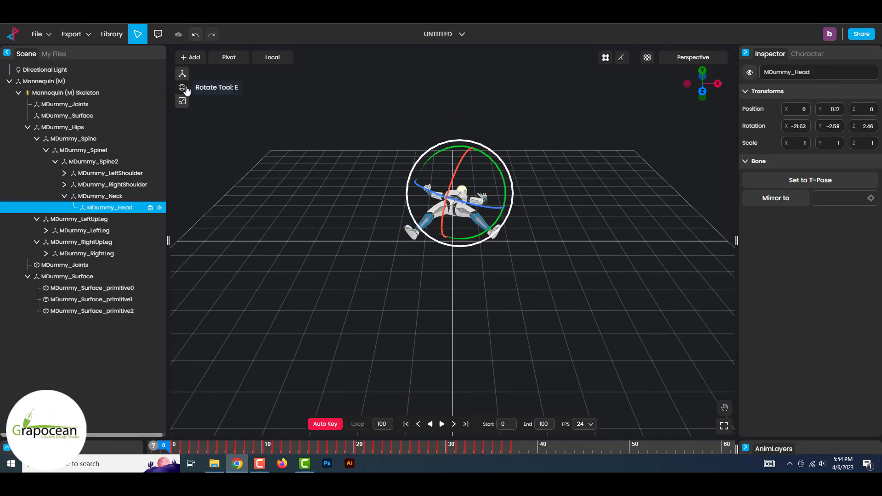
{"action": "left_click_drag", "start_coordinate": [459, 157], "coordinate": [442, 224]}
{"action": "left_click", "coordinate": [460, 199]}
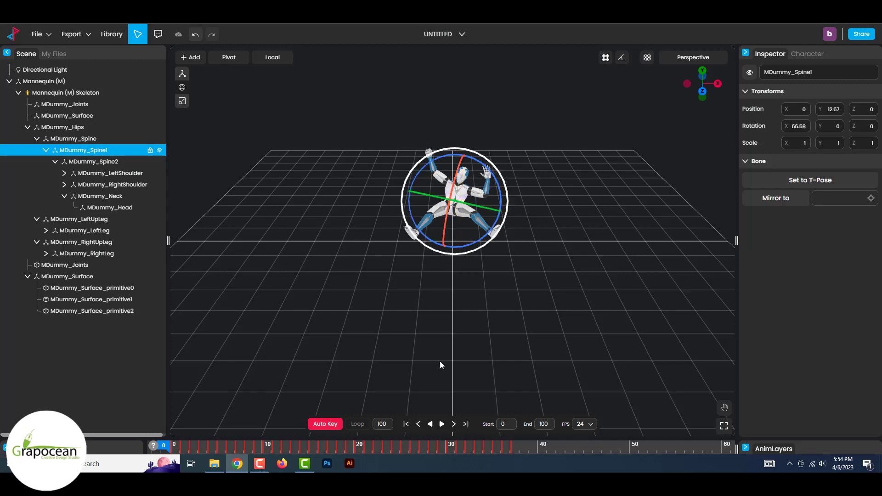
{"action": "left_click", "coordinate": [442, 424]}
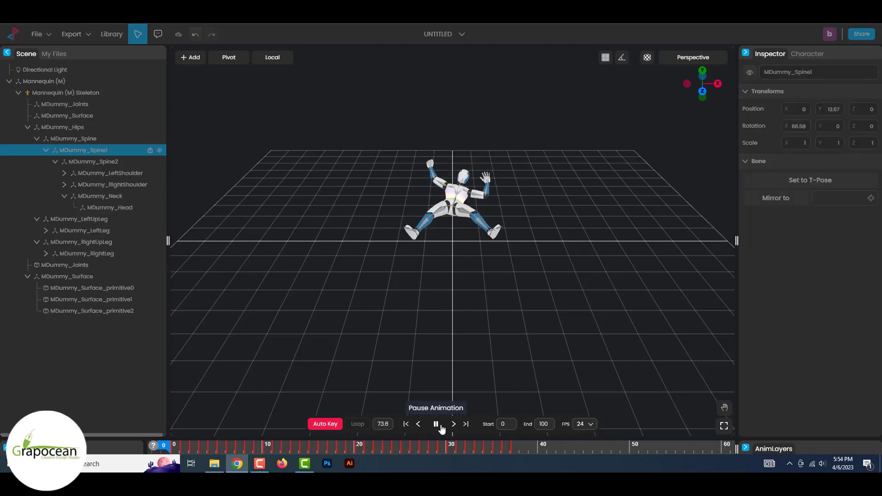
Repose the mannequin's arms by rotating the right arm bone down and the left forearm bone up.
{"action": "left_click", "coordinate": [441, 179]}
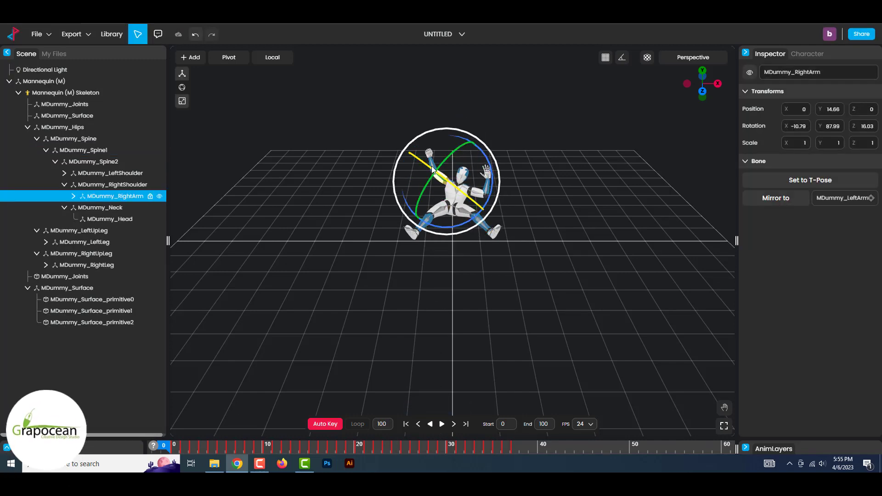
{"action": "left_click_drag", "start_coordinate": [595, 274], "coordinate": [595, 273]}
{"action": "left_click_drag", "start_coordinate": [452, 162], "coordinate": [422, 237]}
{"action": "left_click", "coordinate": [488, 185]}
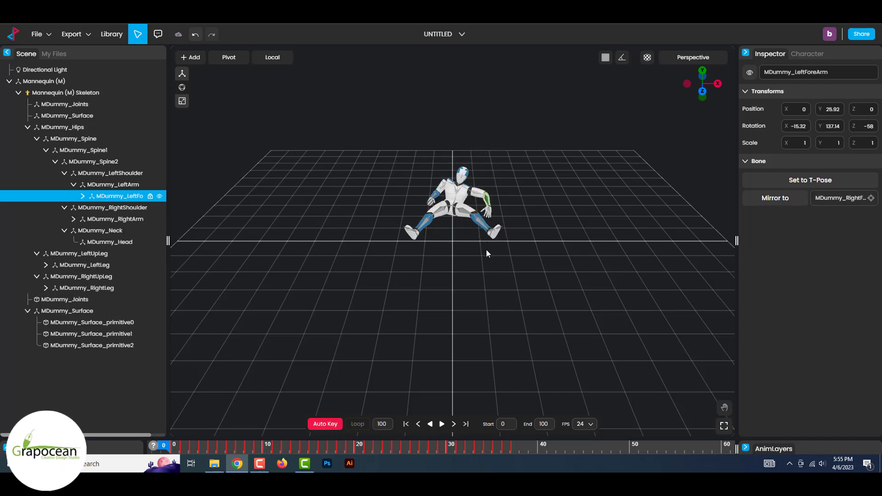
{"action": "left_click_drag", "start_coordinate": [506, 197], "coordinate": [515, 201]}
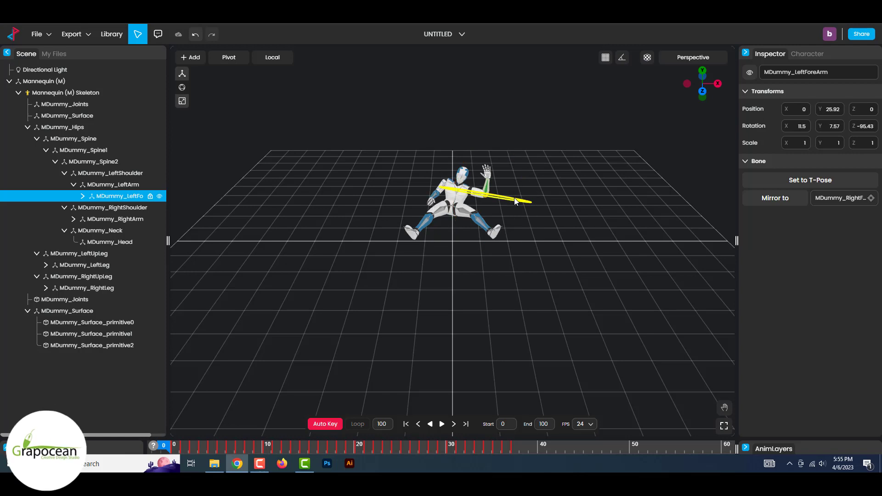
Rotate the mannequin's MDummy_Spine2 bone to twist the torso, and play back the animation.
{"action": "left_click", "coordinate": [461, 193]}
{"action": "left_click", "coordinate": [459, 192]}
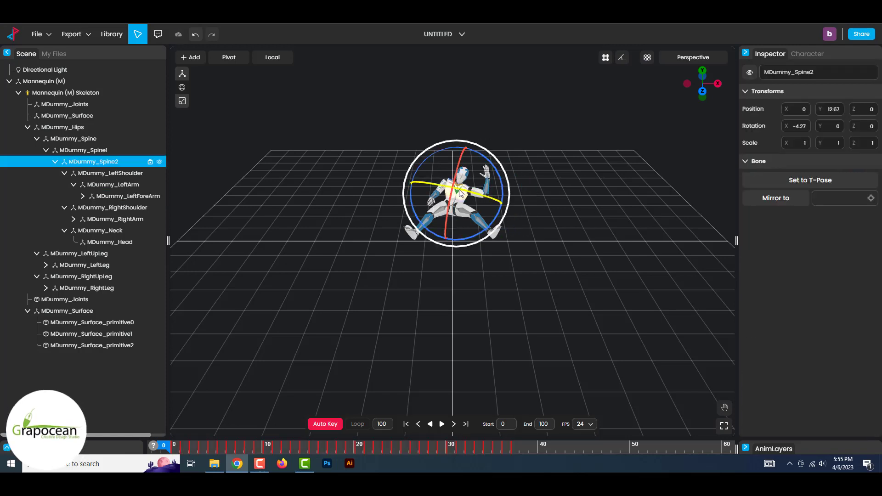
{"action": "left_click_drag", "start_coordinate": [461, 198], "coordinate": [482, 199]}
{"action": "left_click", "coordinate": [441, 423]}
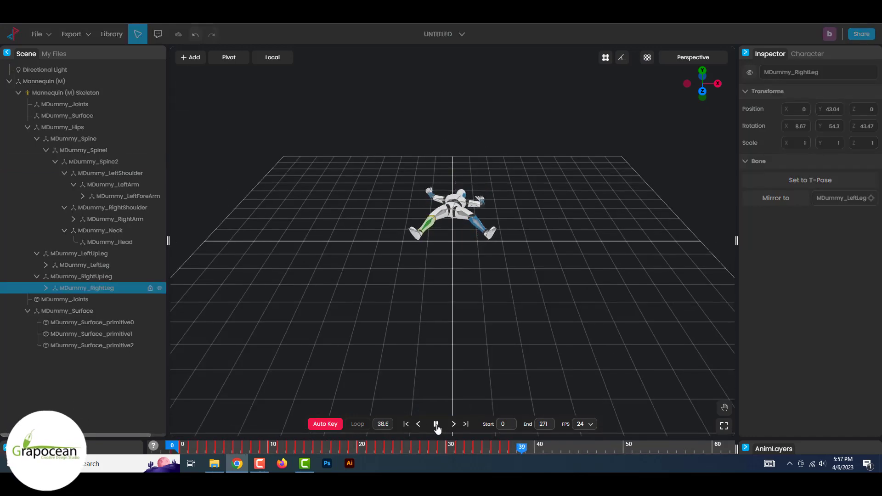
{"action": "left_click", "coordinate": [436, 424]}
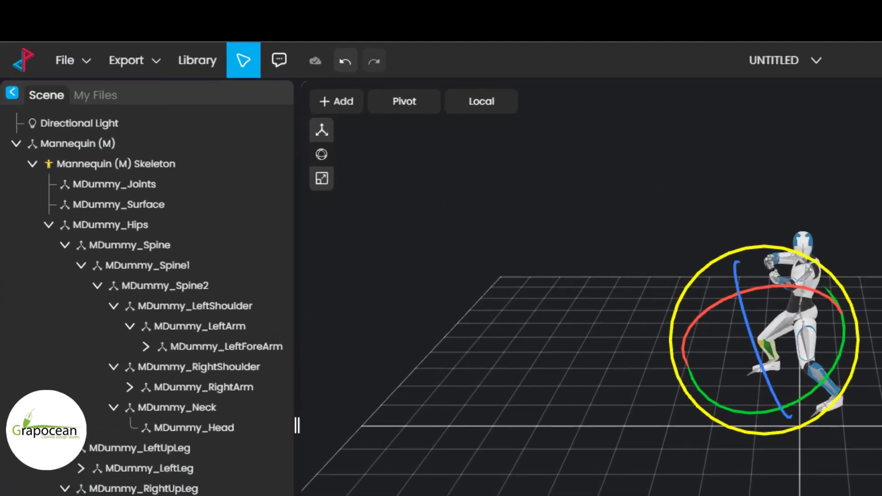
Check the MP4 video export options for the animated scene.
{"action": "left_click", "coordinate": [140, 74]}
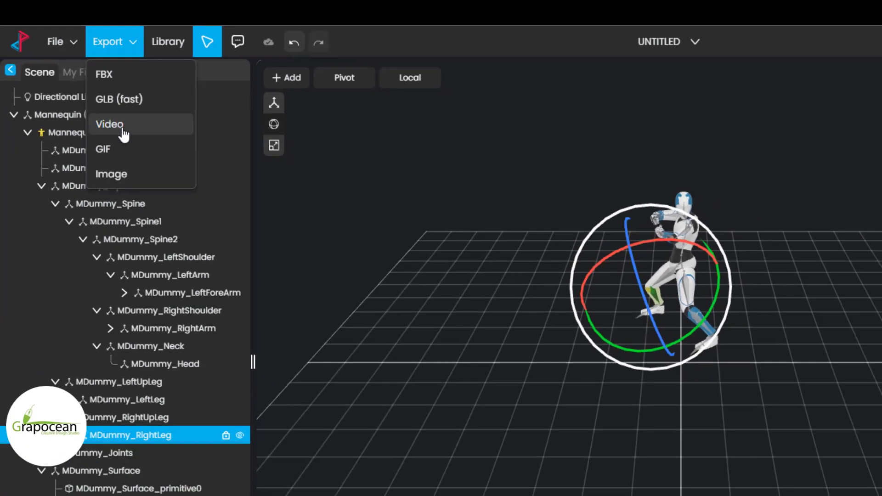
{"action": "left_click", "coordinate": [110, 125]}
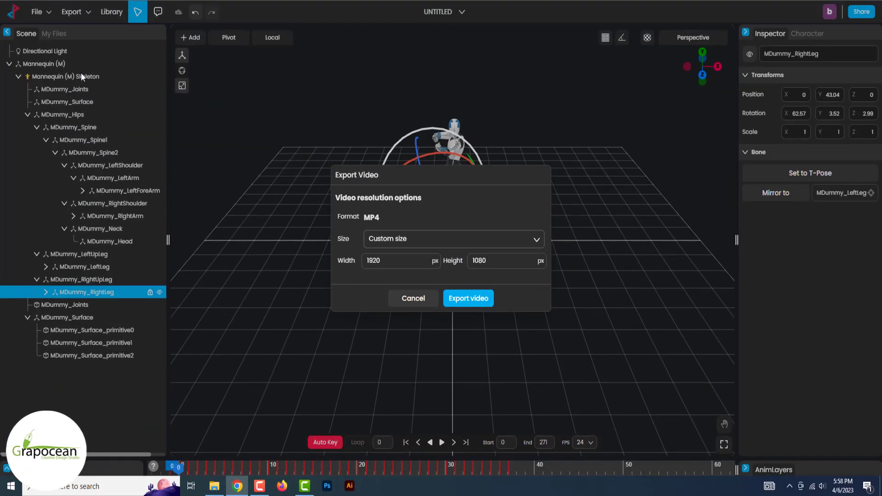
{"action": "left_click", "coordinate": [591, 284]}
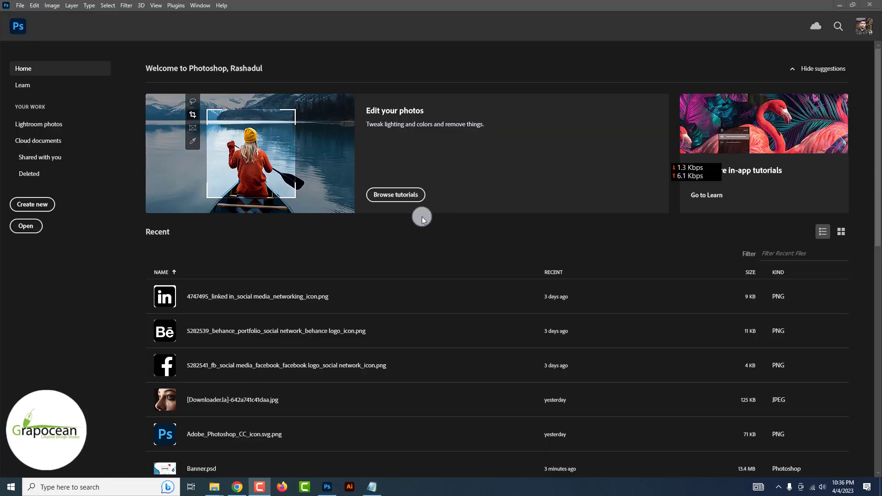
In Photoshop, create a landscape document named Website Banner Design, 1980 x 1080 pixels at 300 pixels/inch with a white background.
{"action": "left_click", "coordinate": [43, 206]}
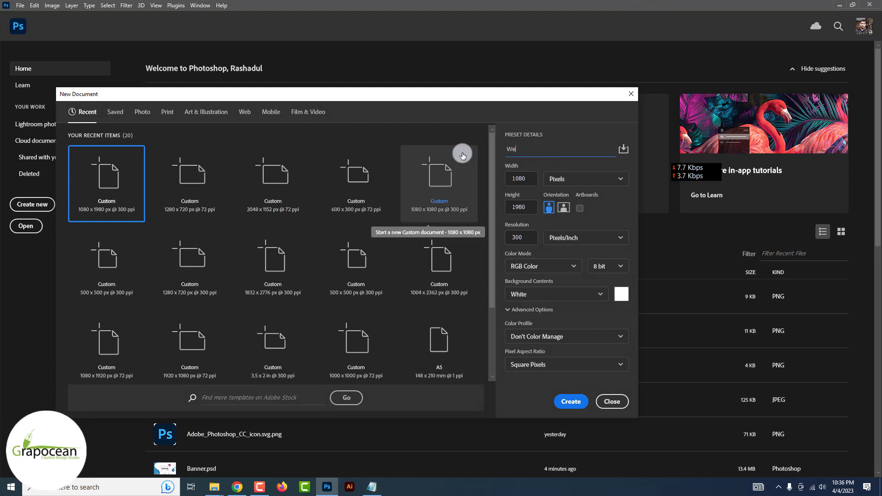
{"action": "type", "text": "Website Banner Design"}
{"action": "left_click", "coordinate": [528, 208]}
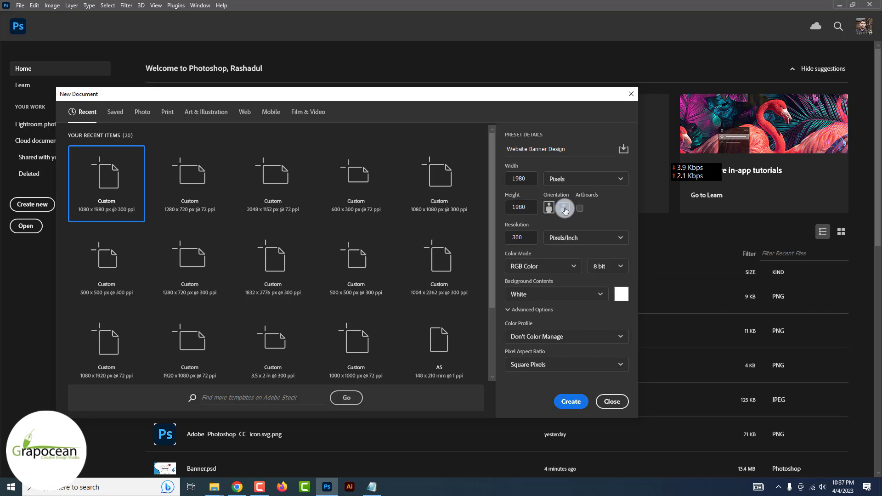
{"action": "left_click", "coordinate": [571, 402]}
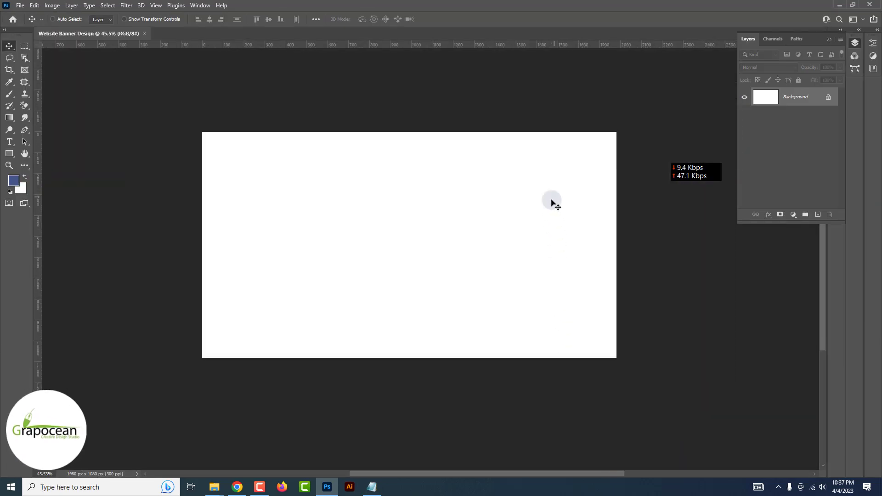
Add a blue Solid Color fill layer above the Background layer.
{"action": "left_click", "coordinate": [795, 216]}
{"action": "left_click", "coordinate": [807, 223]}
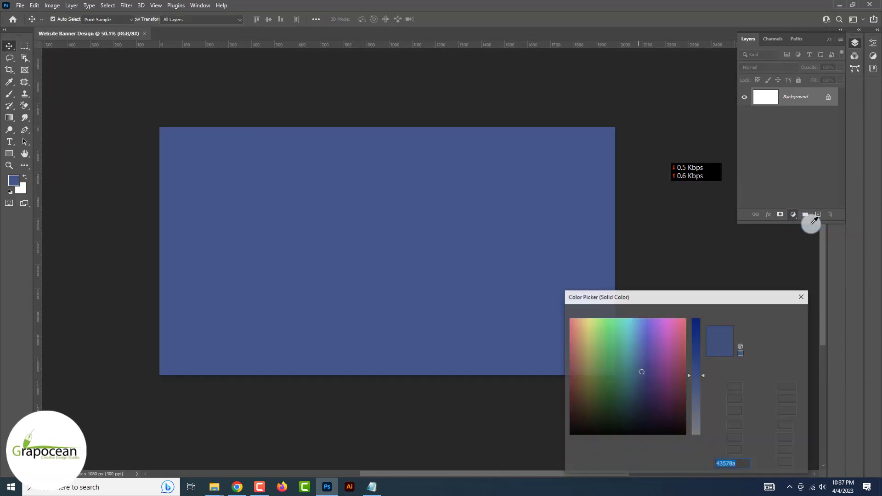
{"action": "left_click", "coordinate": [781, 313]}
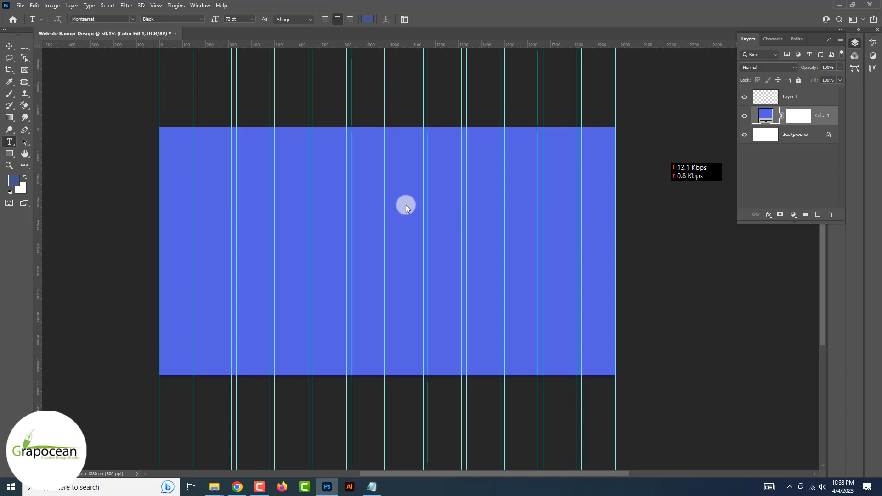
Add the horizontal text "Logo" near the canvas's upper-left area.
{"action": "right_click", "coordinate": [8, 142]}
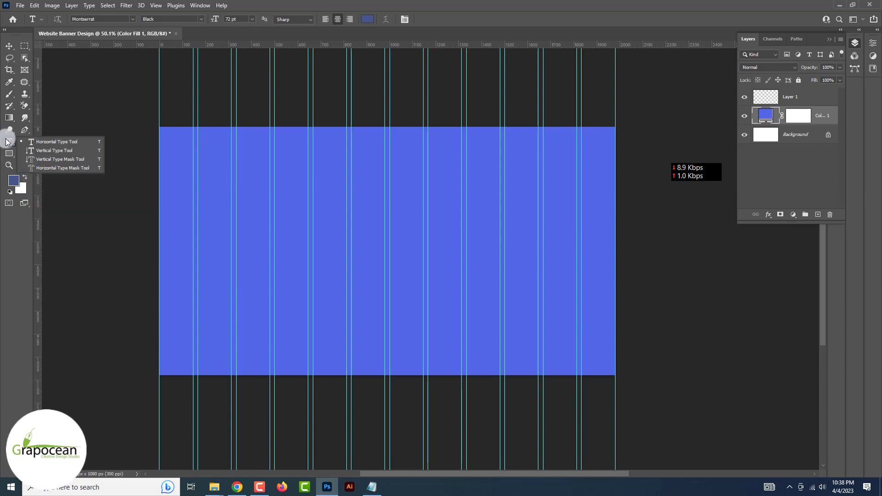
{"action": "left_click", "coordinate": [49, 141]}
{"action": "left_click", "coordinate": [214, 156]}
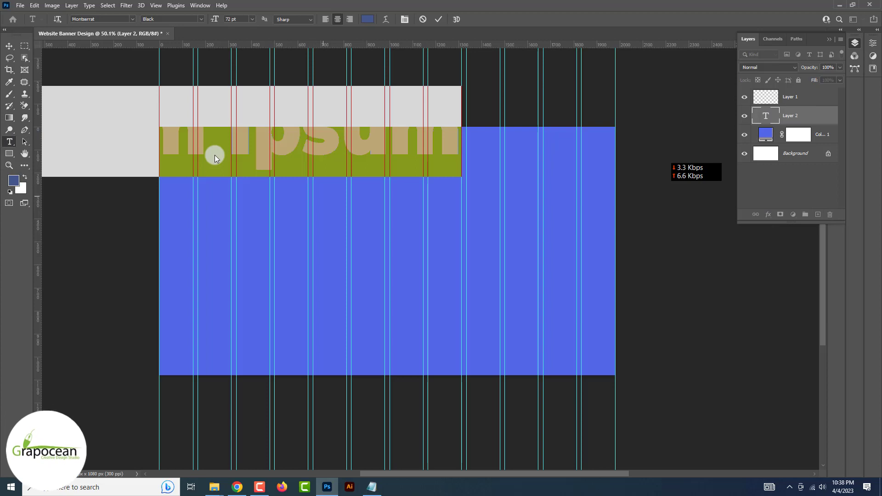
{"action": "type", "text": "Logo"}
Recolour the whole "Logo" text orange.
{"action": "left_click_drag", "start_coordinate": [299, 142], "coordinate": [190, 82]}
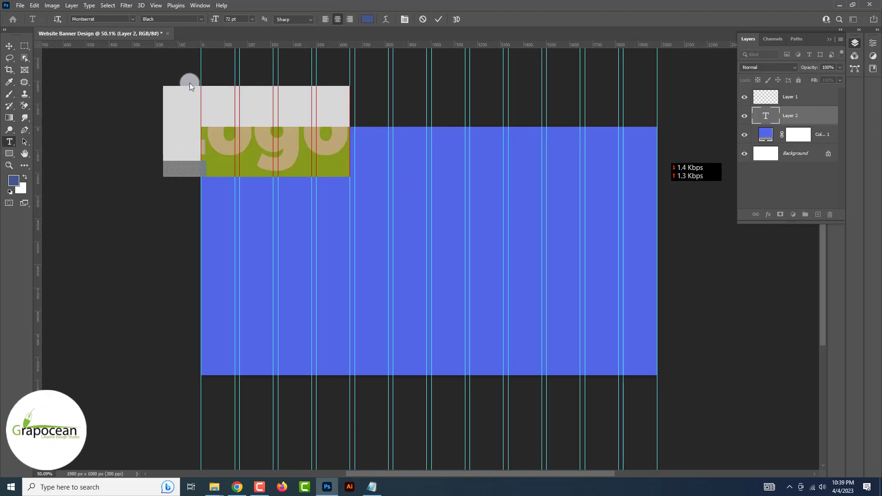
{"action": "left_click", "coordinate": [367, 19]}
{"action": "left_click", "coordinate": [693, 335]}
{"action": "left_click", "coordinate": [781, 314]}
Move the "Logo" text fully onto the banner's upper-left area and set its font size to 24 pt.
{"action": "left_click", "coordinate": [11, 45]}
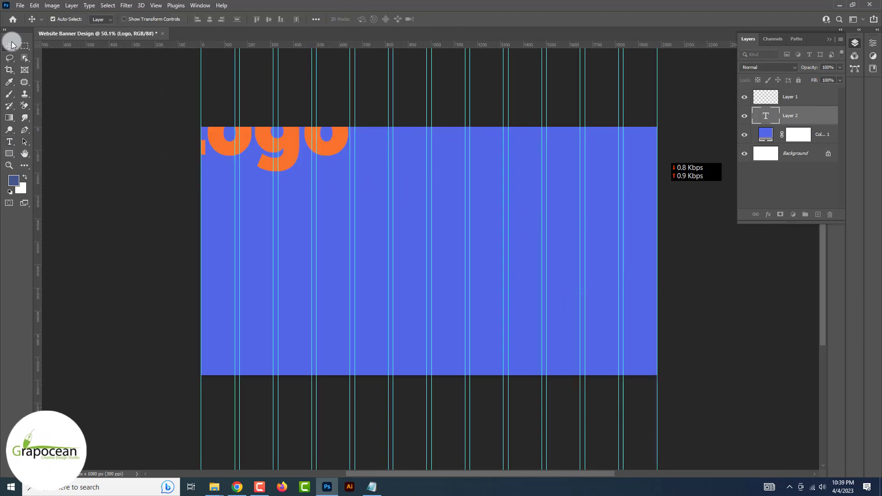
{"action": "left_click_drag", "start_coordinate": [291, 164], "coordinate": [344, 199]}
{"action": "left_click", "coordinate": [10, 142]}
{"action": "left_click_drag", "start_coordinate": [225, 168], "coordinate": [497, 199]}
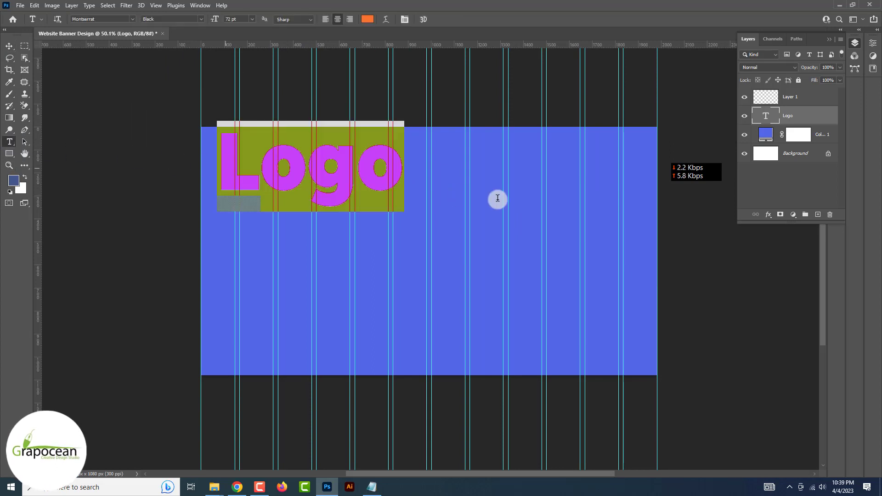
{"action": "left_click_drag", "start_coordinate": [216, 18], "coordinate": [193, 24]}
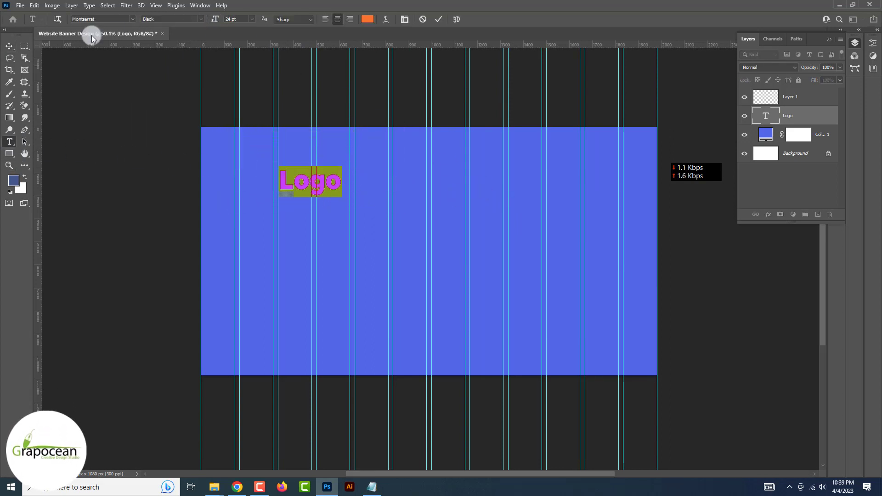
{"action": "left_click", "coordinate": [12, 45]}
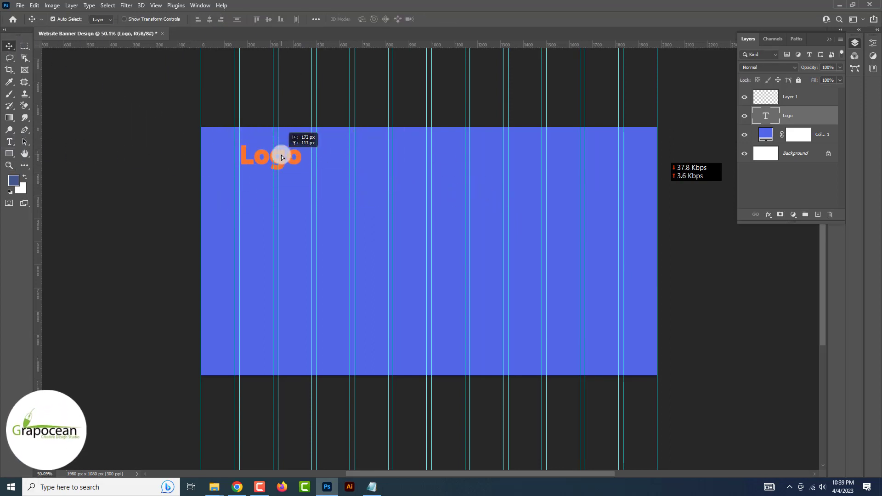
Change the "Logo" text's Montserrat font style to SemiBold.
{"action": "left_click", "coordinate": [9, 142]}
{"action": "left_click_drag", "start_coordinate": [299, 156], "coordinate": [176, 154]}
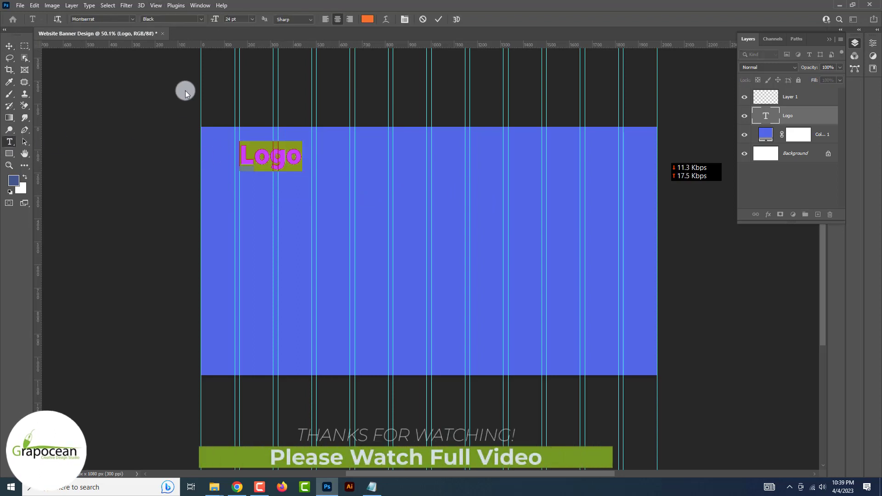
{"action": "left_click", "coordinate": [200, 19]}
{"action": "left_click", "coordinate": [176, 139]}
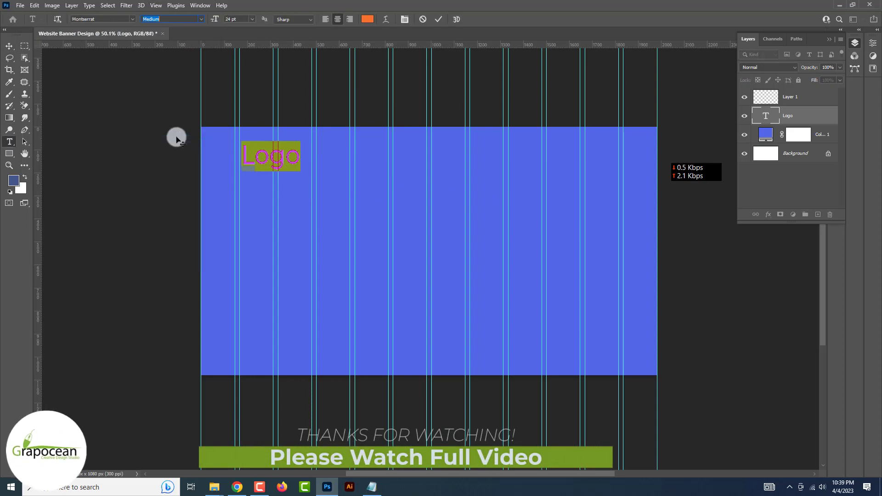
{"action": "left_click", "coordinate": [202, 19]}
{"action": "left_click", "coordinate": [184, 172]}
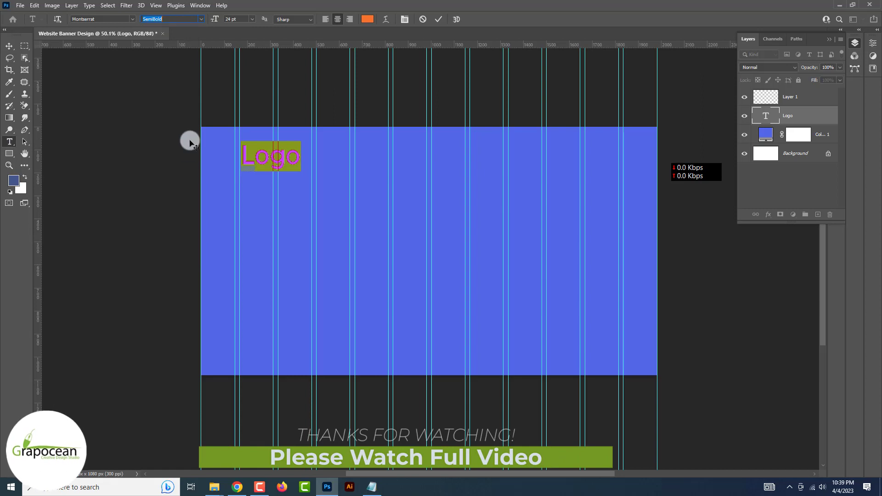
Set the "Logo" text size to 12 pt and move it beside the first column gutter near the banner's upper-left corner.
{"action": "key", "text": "Return"}
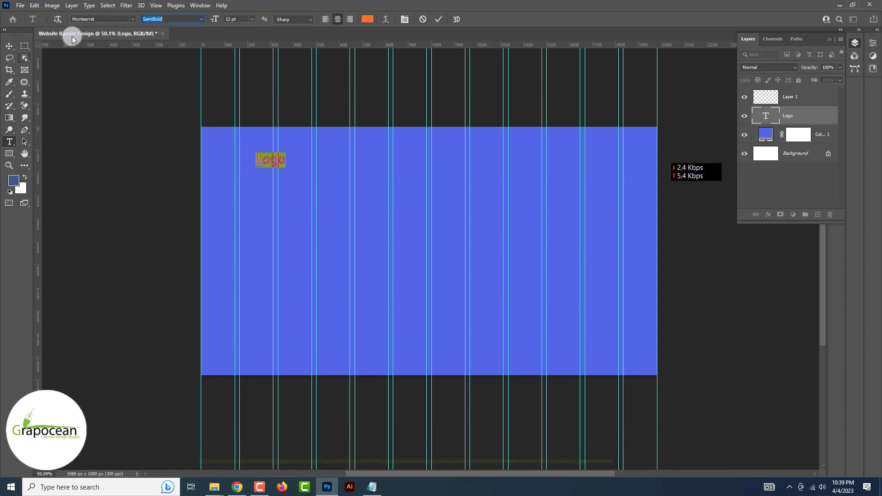
{"action": "left_click", "coordinate": [9, 46]}
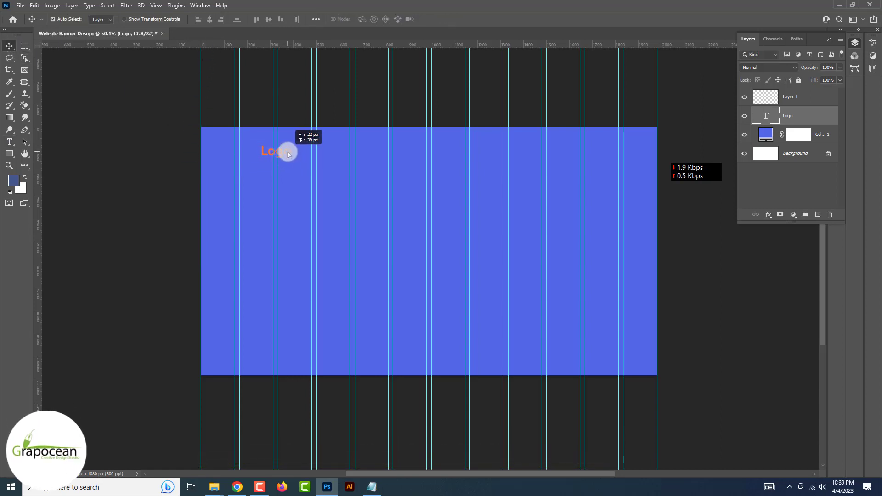
{"action": "left_click_drag", "start_coordinate": [287, 152], "coordinate": [268, 146]}
Recolour the letters "Lo" of the "Logo" text white, leaving "go" orange.
{"action": "key", "text": "ctrl+plus"}
{"action": "key", "text": "ctrl+plus"}
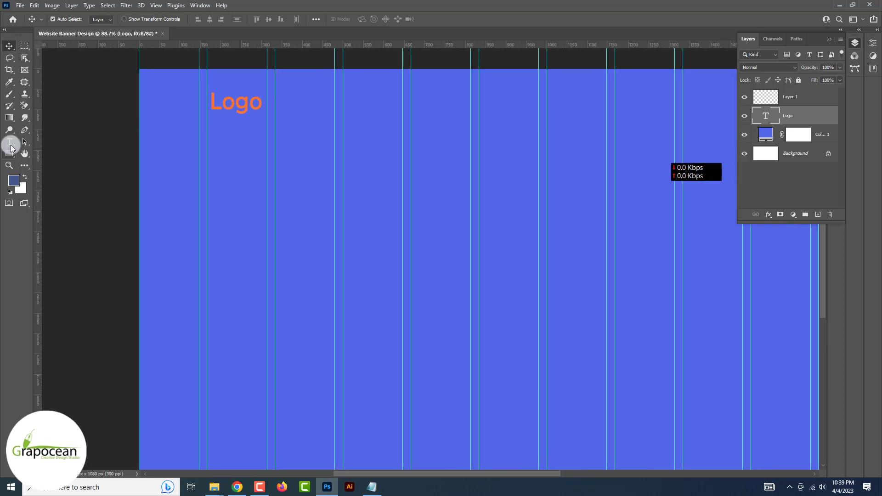
{"action": "left_click_drag", "start_coordinate": [239, 105], "coordinate": [210, 102]}
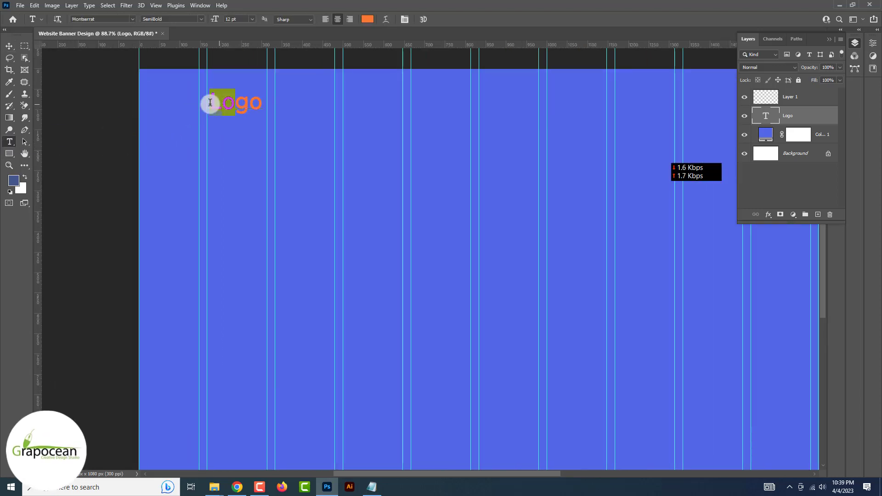
{"action": "left_click", "coordinate": [369, 21]}
{"action": "left_click_drag", "start_coordinate": [698, 417], "coordinate": [698, 439]}
{"action": "left_click", "coordinate": [778, 314]}
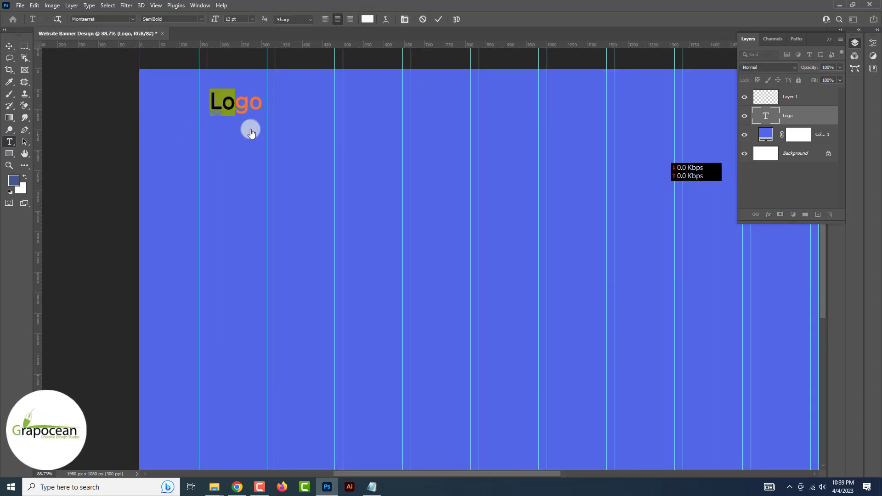
{"action": "scroll", "coordinate": [268, 176], "scroll_direction": "down", "scroll_amount": 4, "text": "alt"}
{"action": "left_click", "coordinate": [9, 48]}
Draw a circle about 40 x 40 px over the final "o" of the logo with the Ellipse tool.
{"action": "scroll", "coordinate": [10, 50], "scroll_direction": "down", "scroll_amount": 2, "text": "alt"}
{"action": "key", "text": "ctrl+plus"}
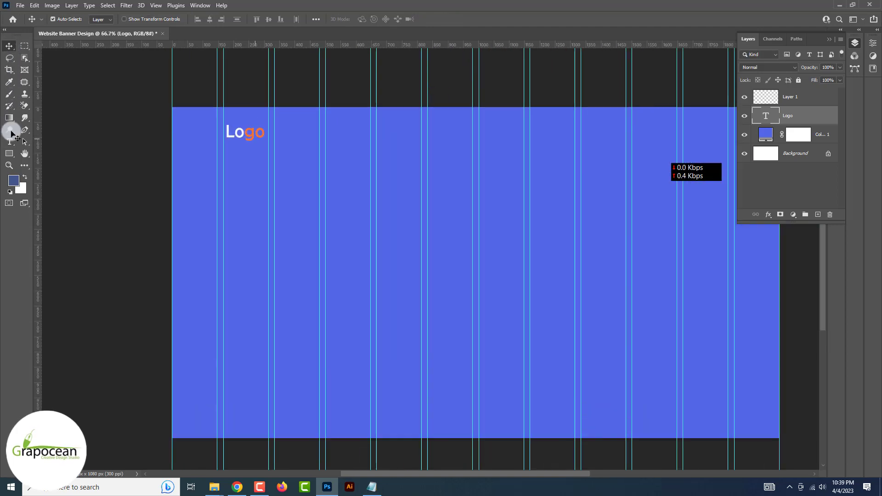
{"action": "left_click", "coordinate": [11, 156]}
{"action": "scroll", "coordinate": [49, 156], "scroll_direction": "up", "scroll_amount": 1, "text": "alt"}
{"action": "left_click_drag", "start_coordinate": [45, 159], "coordinate": [46, 171]}
{"action": "scroll", "coordinate": [173, 135], "scroll_direction": "up", "scroll_amount": 3, "text": "alt"}
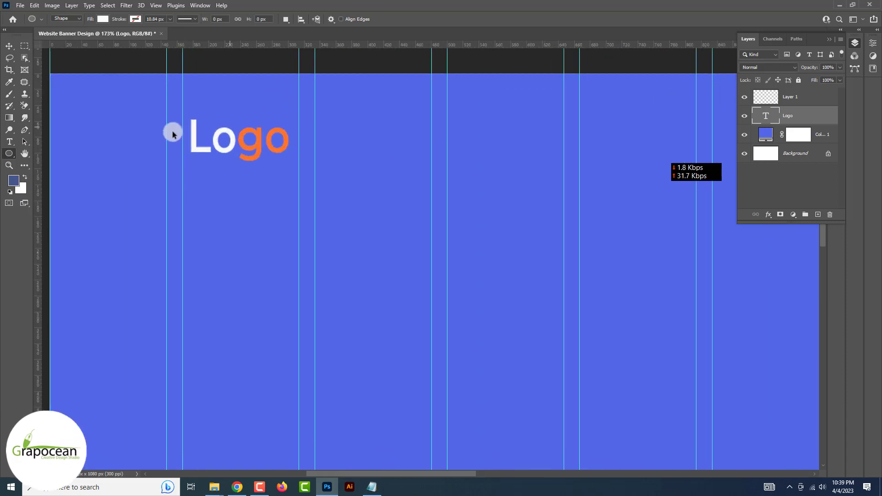
{"action": "left_click_drag", "start_coordinate": [238, 158], "coordinate": [239, 157], "text": "shift"}
{"action": "key", "text": "ctrl+z"}
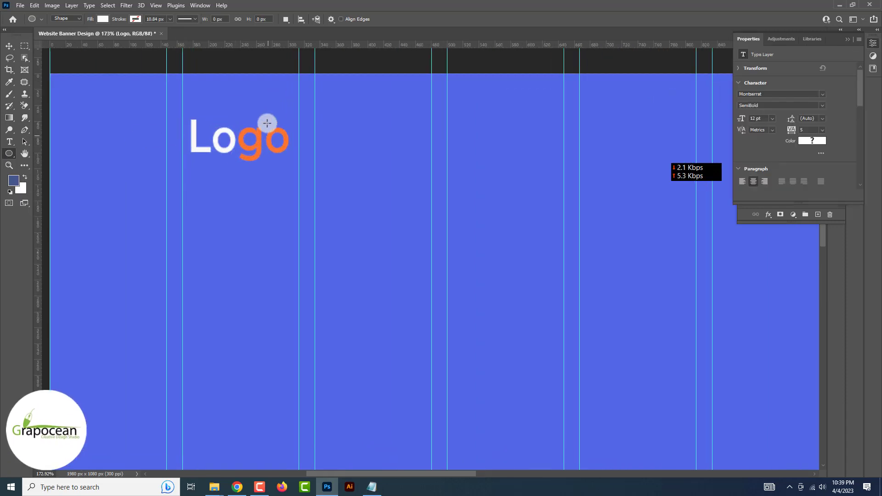
{"action": "left_click_drag", "start_coordinate": [267, 125], "coordinate": [298, 155], "text": "shift"}
Remove the circle's fill and give it a thin white stroke 0.59 px wide.
{"action": "left_click", "coordinate": [103, 19]}
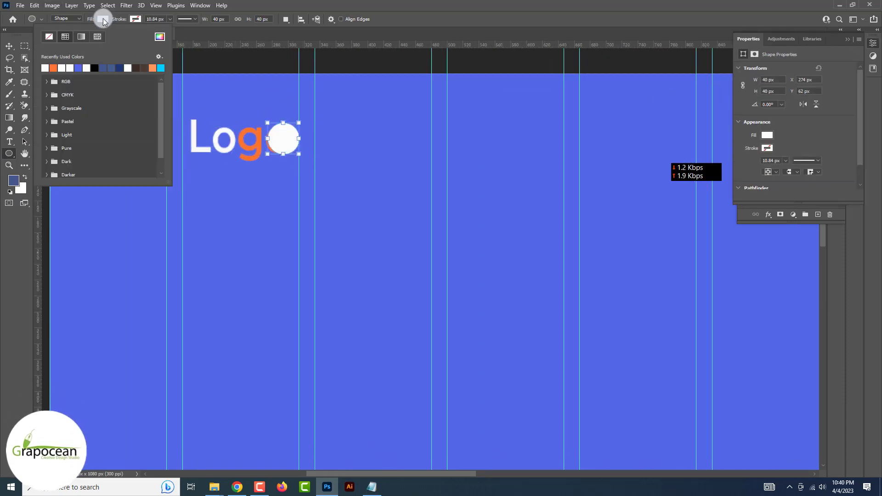
{"action": "left_click", "coordinate": [82, 37]}
{"action": "left_click", "coordinate": [78, 68]}
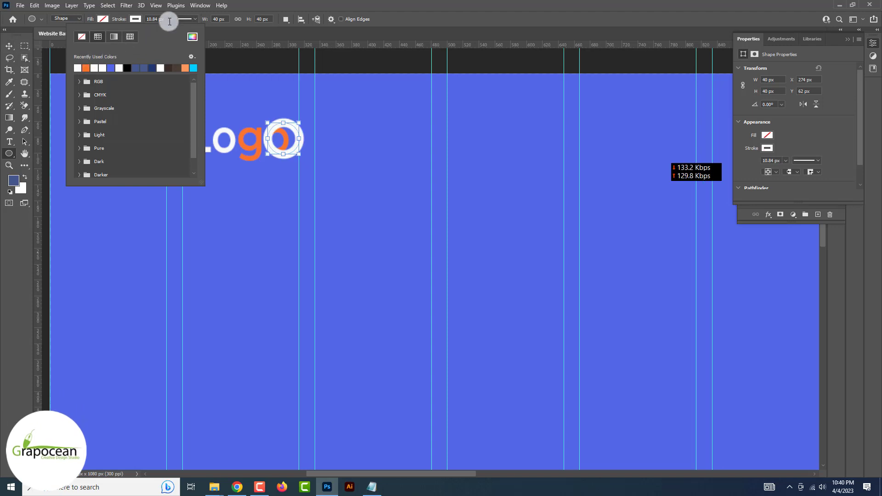
{"action": "left_click", "coordinate": [169, 20]}
{"action": "left_click_drag", "start_coordinate": [167, 29], "coordinate": [138, 32]}
{"action": "left_click", "coordinate": [9, 46]}
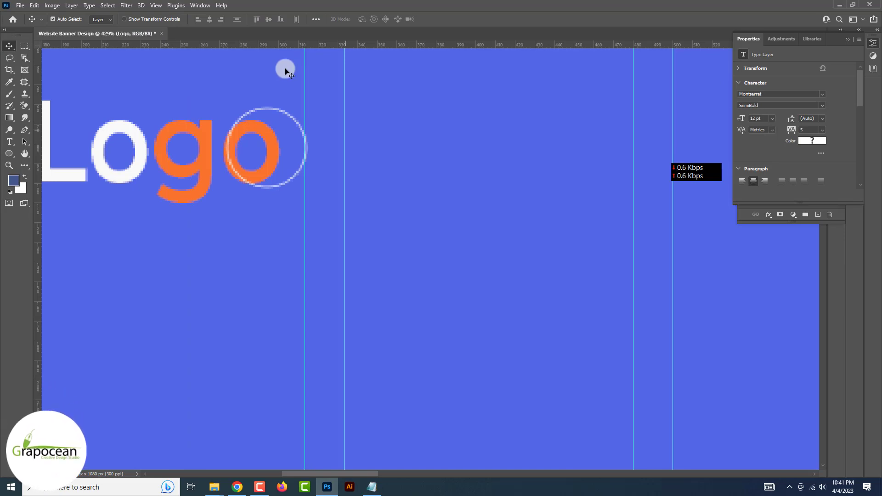
Select the Ellipse 1 circle and thicken its white stroke into a bold ring.
{"action": "scroll", "coordinate": [286, 69], "scroll_direction": "up", "scroll_amount": 3, "text": "alt"}
{"action": "left_click", "coordinate": [310, 117]}
{"action": "left_click", "coordinate": [847, 41]}
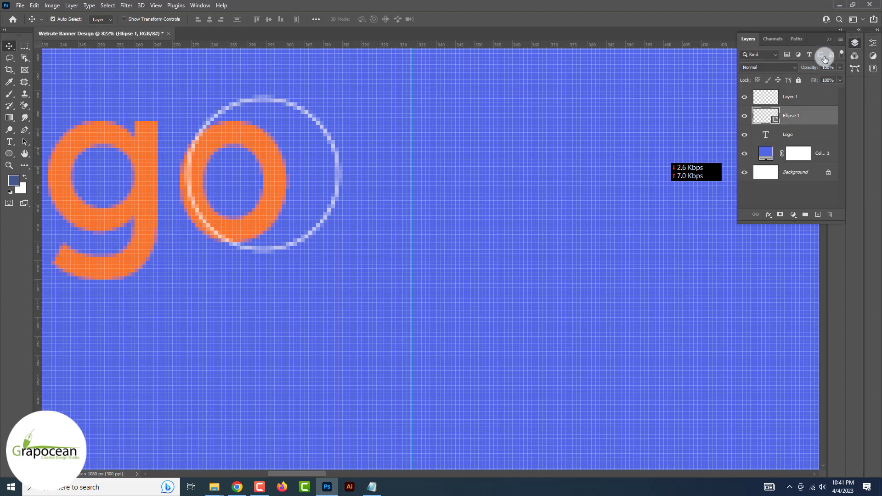
{"action": "key", "text": "u"}
{"action": "left_click", "coordinate": [170, 19]}
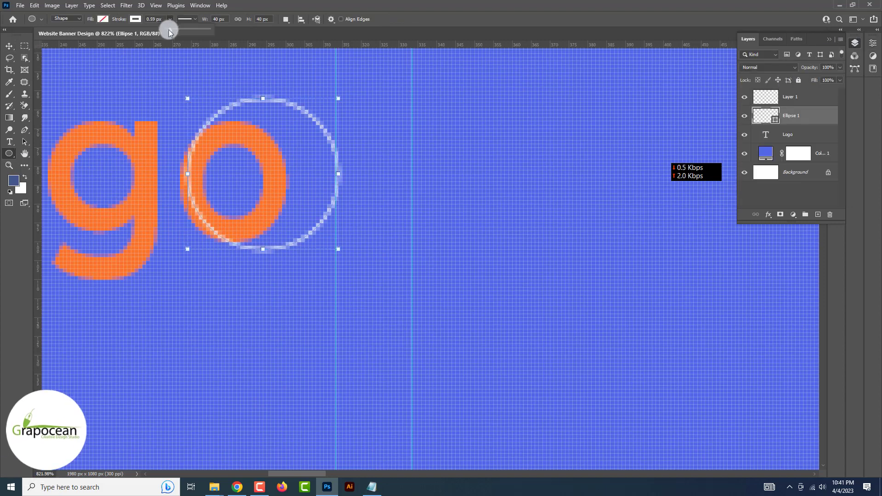
{"action": "mouse_move", "coordinate": [168, 29]}
{"action": "left_mouse_down"}
{"action": "mouse_move", "coordinate": [175, 32]}
{"action": "mouse_move", "coordinate": [127, 34]}
{"action": "left_mouse_up"}
Centre the white ring around the final orange "o" of the logo.
{"action": "key", "text": "v"}
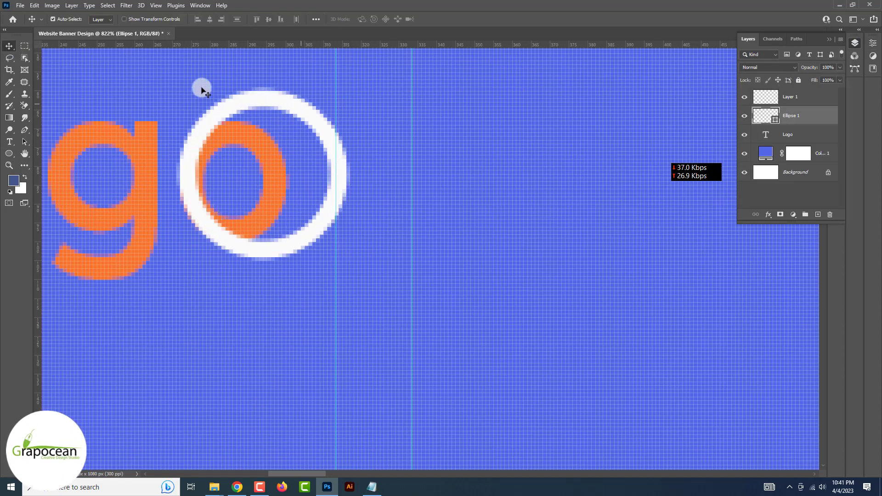
{"action": "left_click_drag", "start_coordinate": [300, 113], "coordinate": [271, 121]}
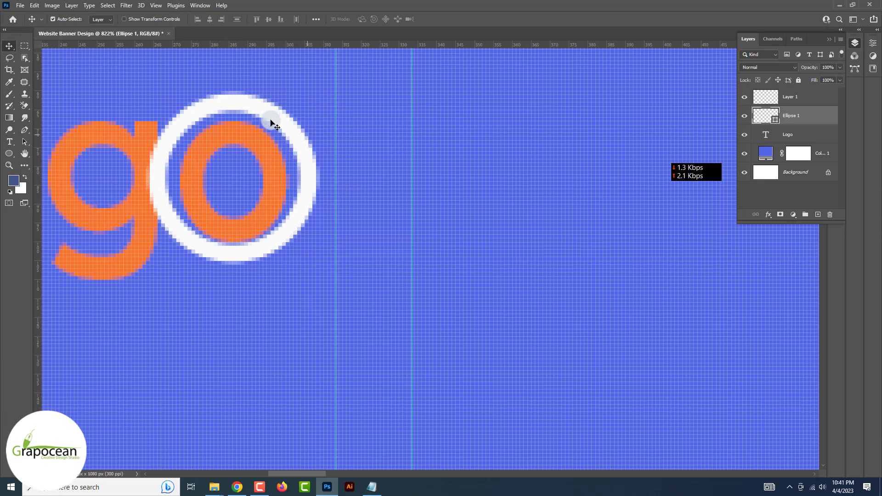
{"action": "scroll", "coordinate": [278, 232], "scroll_direction": "down", "scroll_amount": 10, "text": "alt"}
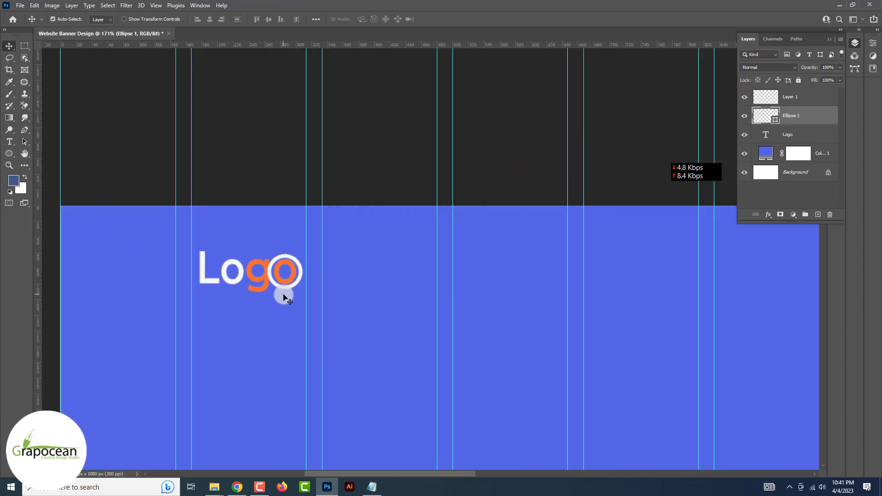
{"action": "scroll", "coordinate": [289, 296], "scroll_direction": "up", "scroll_amount": 6, "text": "alt"}
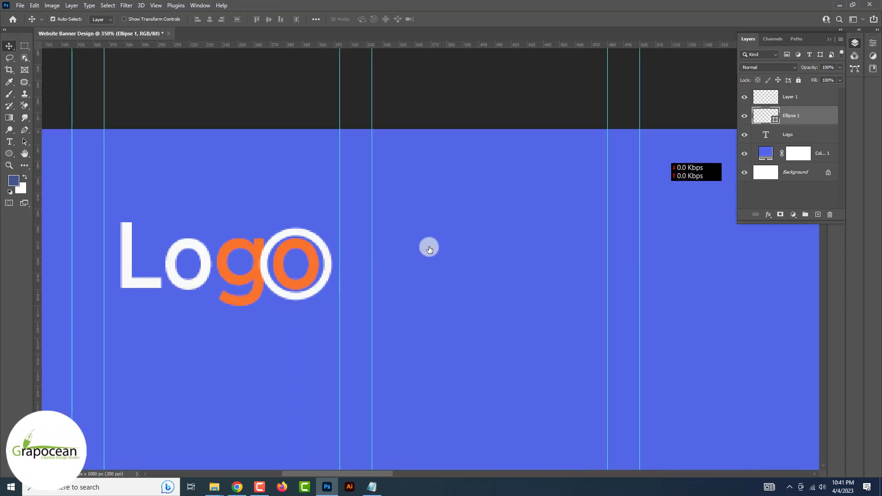
{"action": "right_click", "coordinate": [801, 116]}
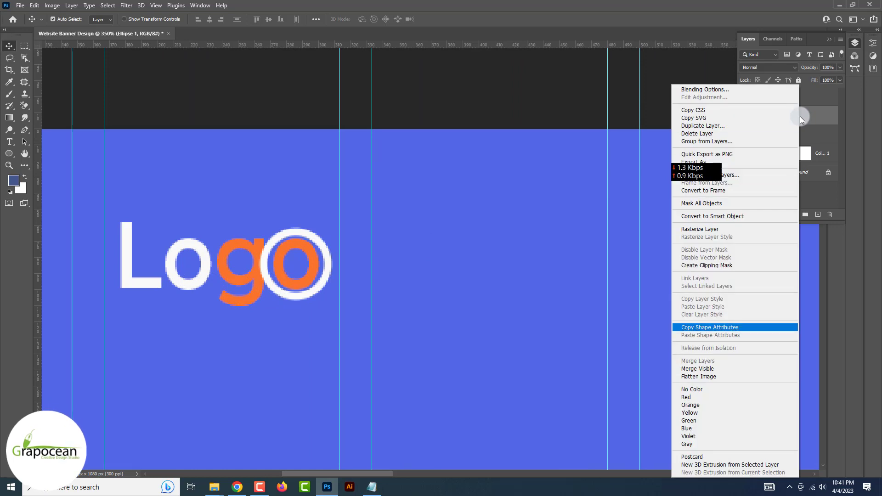
{"action": "left_click", "coordinate": [783, 125]}
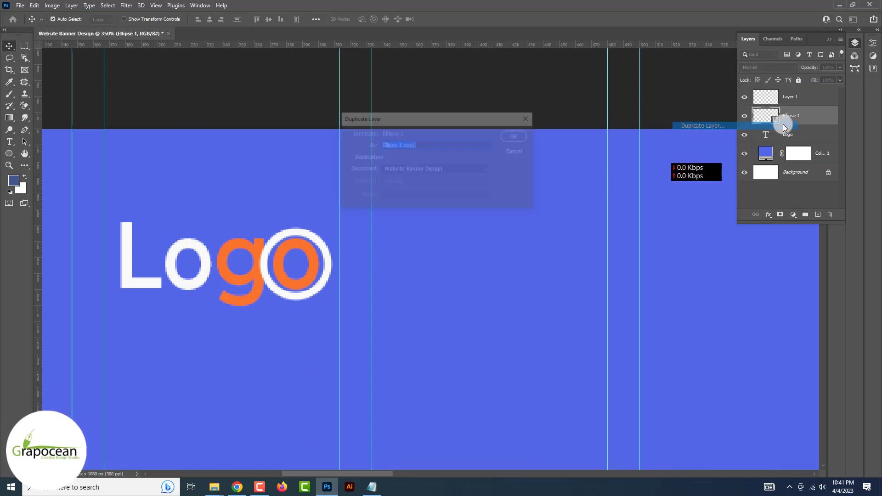
{"action": "left_click", "coordinate": [514, 152]}
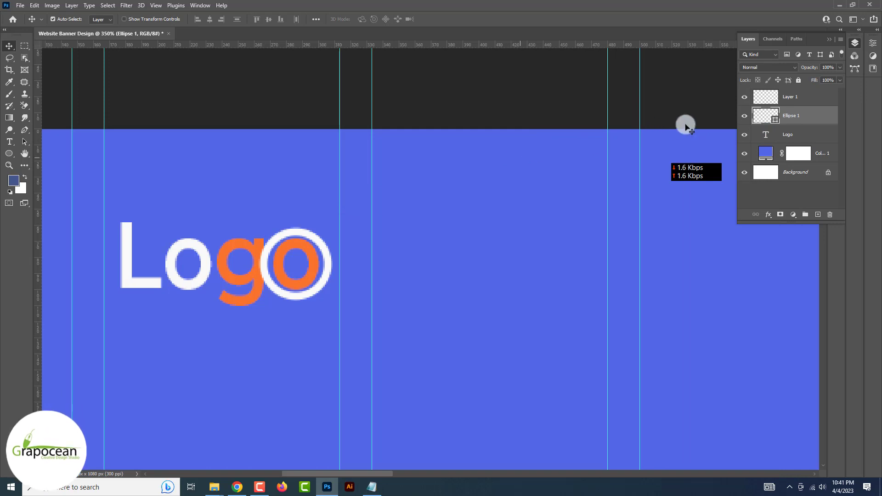
Rasterize the Ellipse 1 layer and load the white ring's outline as a selection.
{"action": "right_click", "coordinate": [817, 116]}
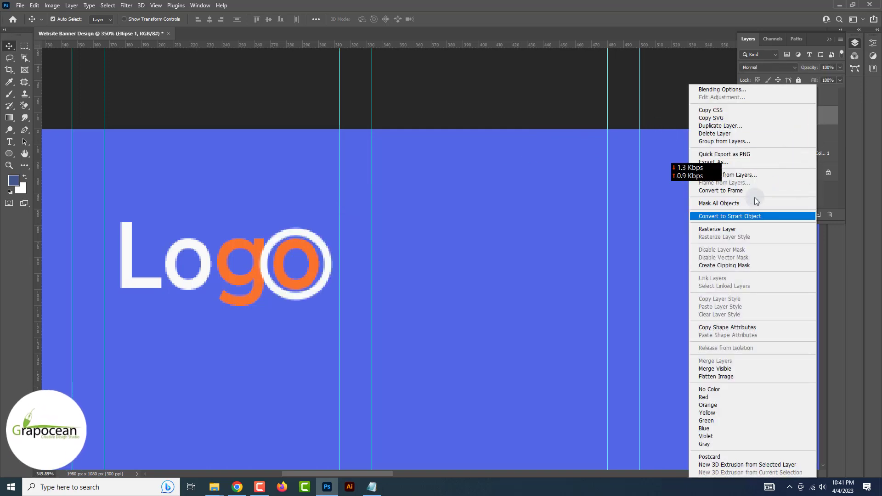
{"action": "left_click", "coordinate": [730, 229]}
{"action": "left_click", "coordinate": [744, 118]}
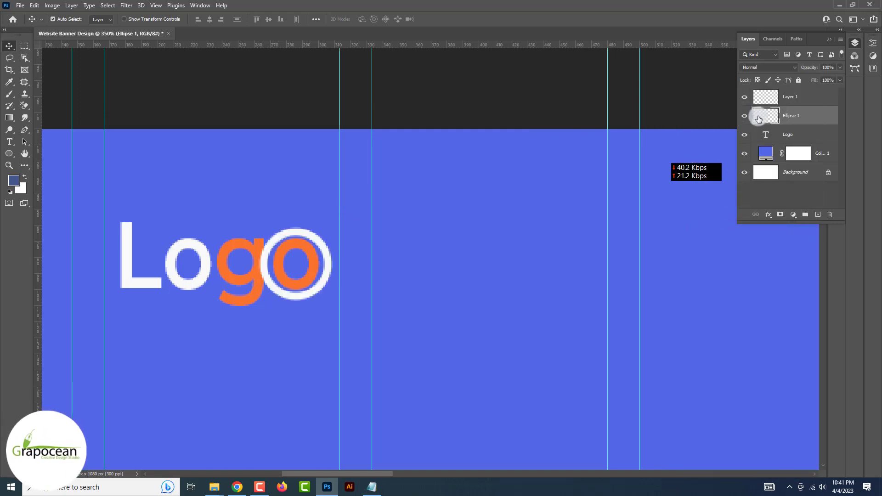
{"action": "left_click", "coordinate": [764, 115], "text": "ctrl"}
Try to contract the ring's selection by 12 pixels.
{"action": "left_click", "coordinate": [109, 5]}
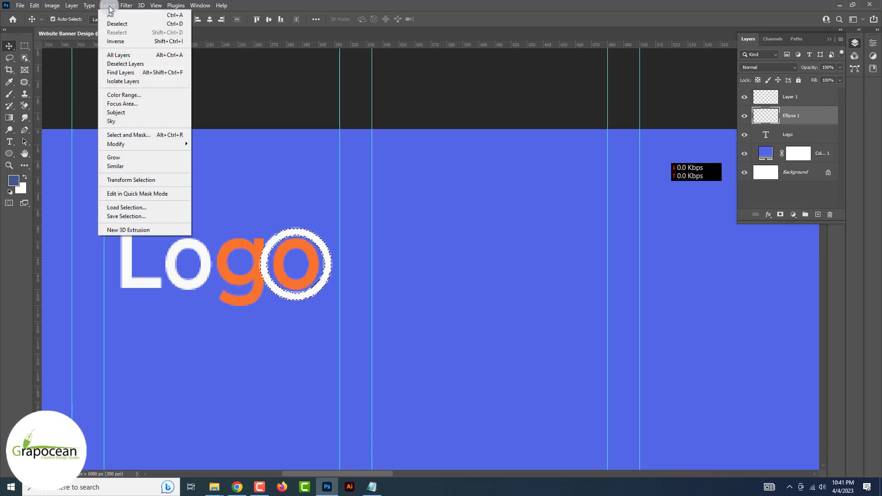
{"action": "mouse_move", "coordinate": [179, 144]}
{"action": "left_click", "coordinate": [216, 170]}
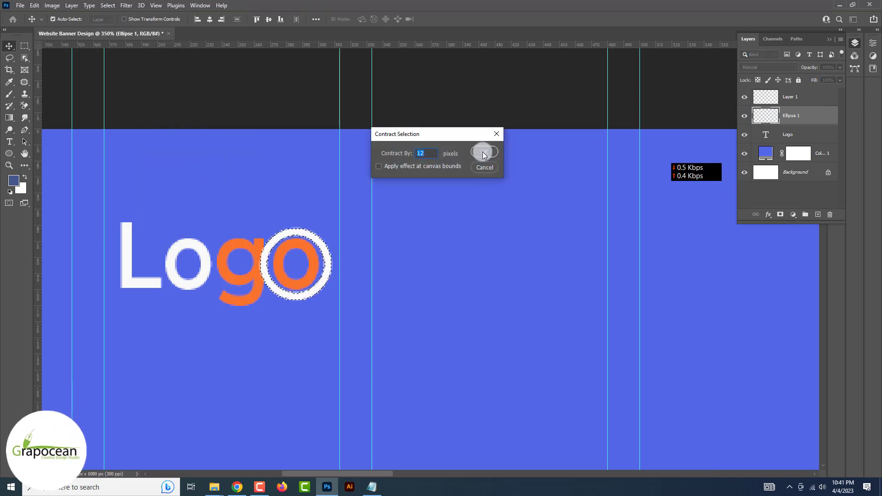
{"action": "left_click", "coordinate": [482, 153]}
{"action": "left_click", "coordinate": [420, 182]}
Reload the ring's outline as a selection and try expanding it by 5 pixels.
{"action": "left_click", "coordinate": [763, 116], "text": "ctrl"}
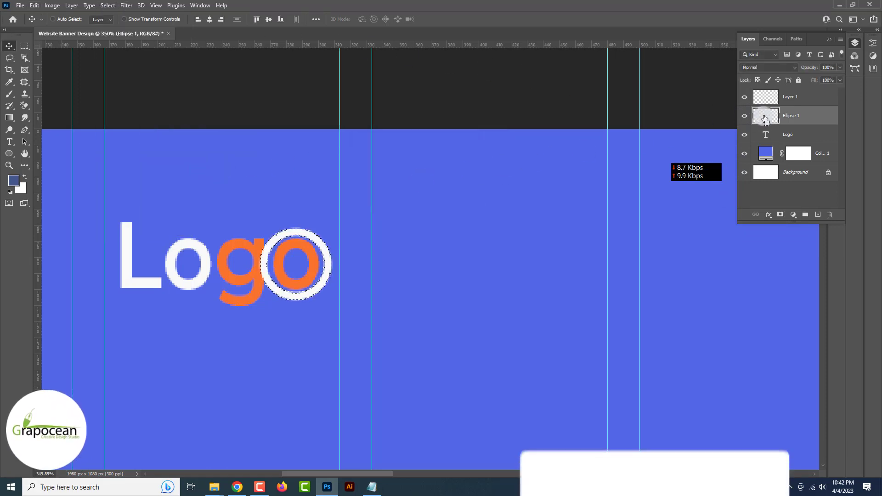
{"action": "left_click", "coordinate": [109, 6]}
{"action": "key", "text": "Right"}
{"action": "key", "text": "Down"}
{"action": "key", "text": "Down"}
{"action": "key", "text": "Down"}
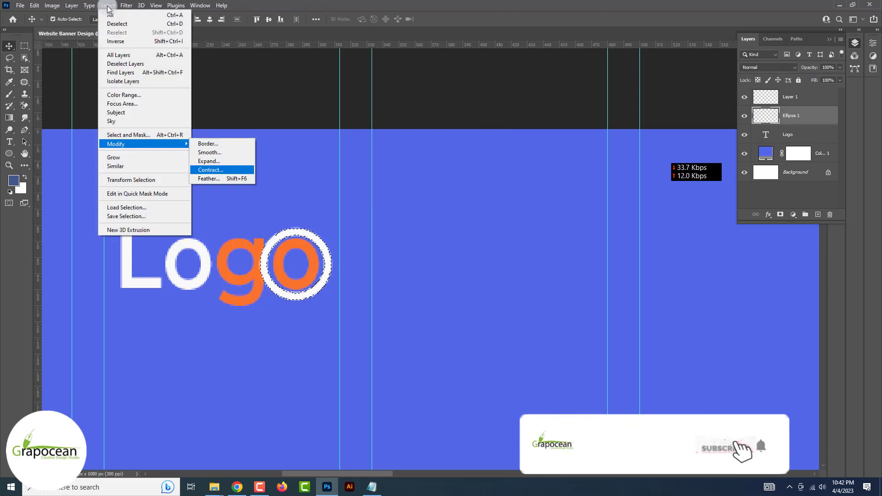
{"action": "left_click", "coordinate": [218, 170]}
{"action": "left_click", "coordinate": [488, 150]}
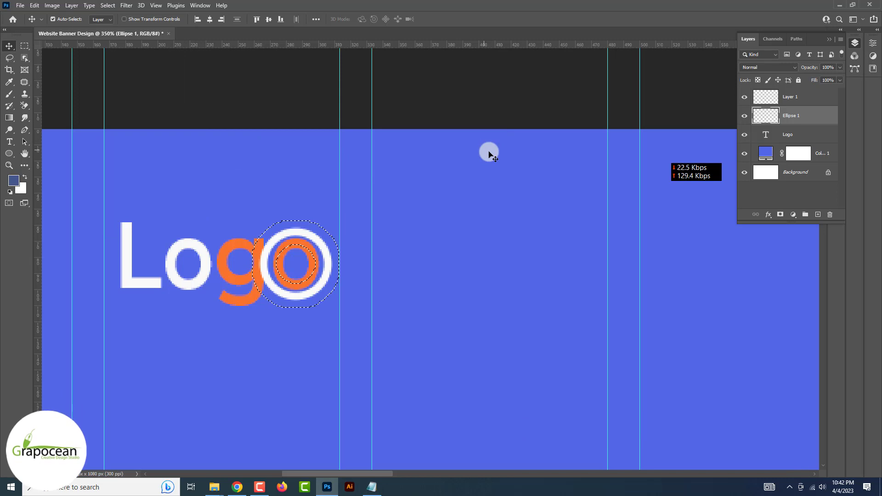
Expand the ring's selection slightly to leave a thin margin around the ring.
{"action": "left_click", "coordinate": [112, 8]}
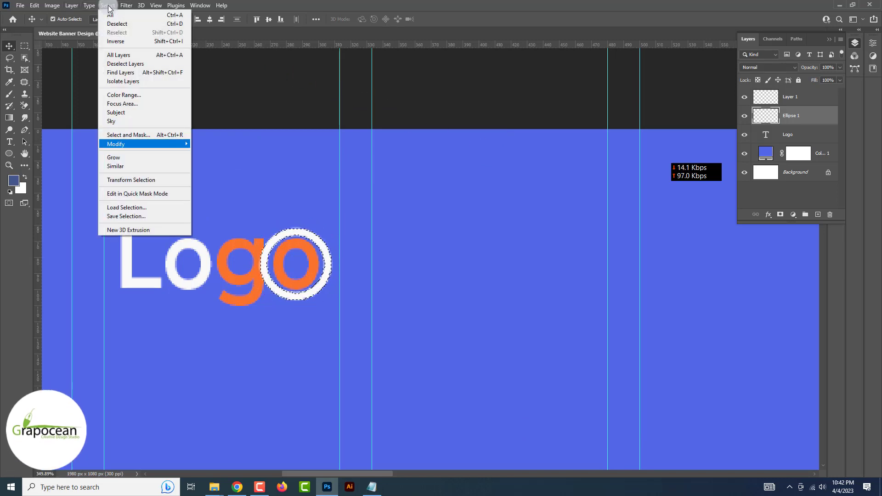
{"action": "mouse_move", "coordinate": [142, 145]}
{"action": "left_click", "coordinate": [219, 161]}
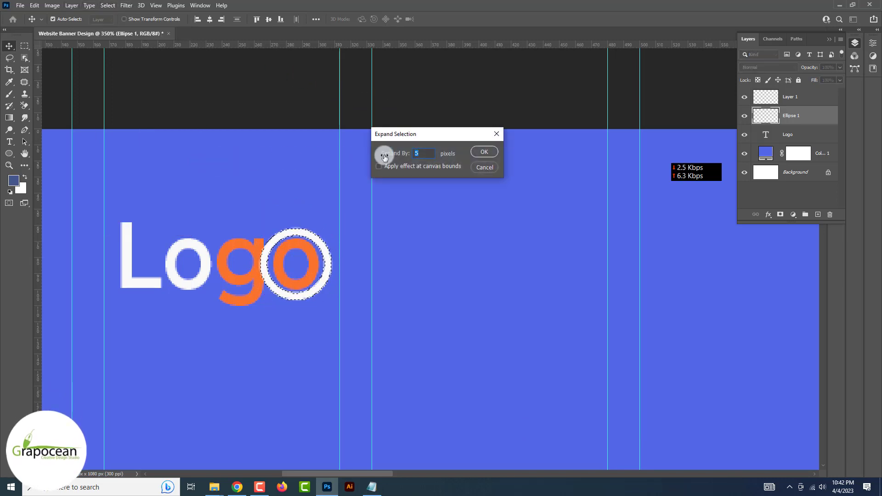
{"action": "key", "text": "Return"}
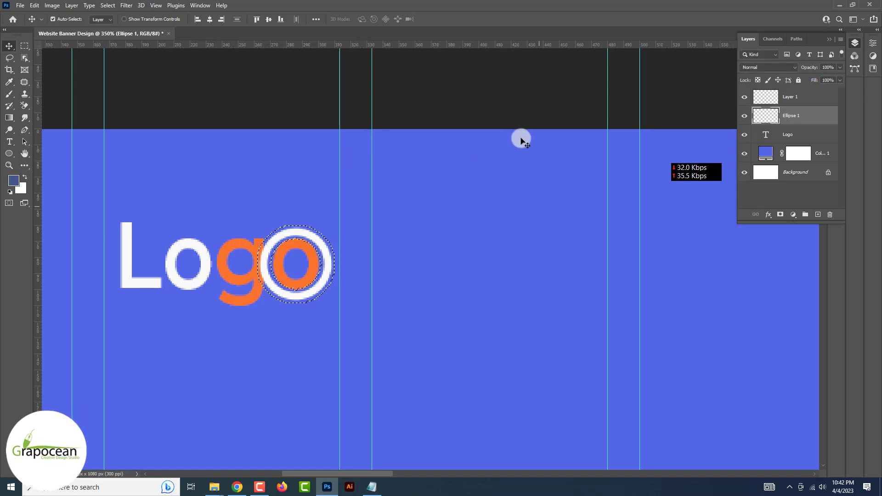
Invert the expanded ring selection and add it as a layer mask on the Logo text layer, cutting the "g" around the ring.
{"action": "left_click", "coordinate": [809, 138]}
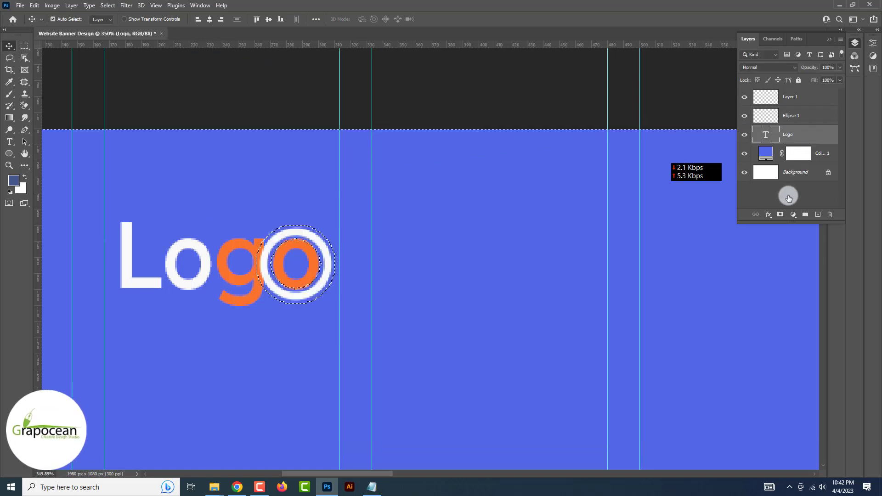
{"action": "left_click", "coordinate": [780, 214]}
{"action": "key", "text": "ctrl+minus"}
{"action": "key", "text": "ctrl+minus"}
{"action": "scroll", "coordinate": [301, 281], "scroll_direction": "down", "scroll_amount": 2, "text": "alt"}
{"action": "scroll", "coordinate": [301, 281], "scroll_direction": "up", "scroll_amount": 2, "text": "alt"}
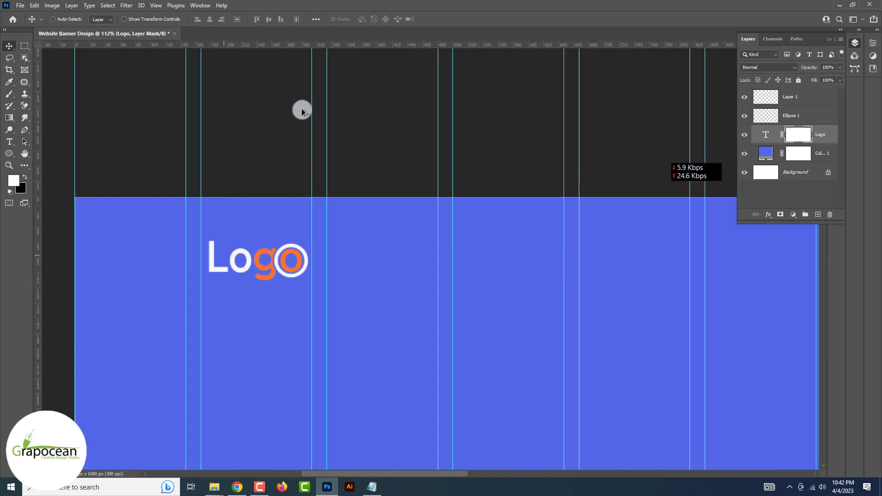
Draw a white rectangle about 1187 px wide beside the logo and enlarge its height to about 64 px.
{"action": "left_click_drag", "start_coordinate": [604, 236], "coordinate": [569, 250]}
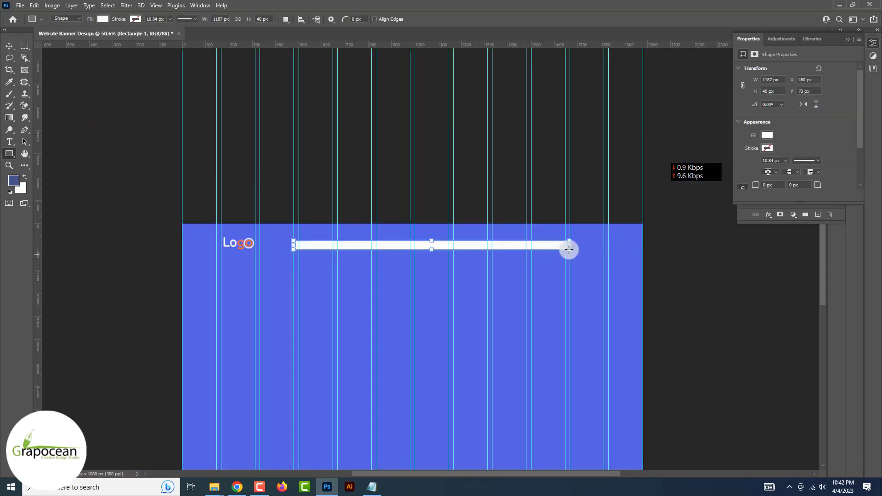
{"action": "scroll", "coordinate": [569, 250], "scroll_direction": "up", "scroll_amount": 5, "text": "alt"}
{"action": "scroll", "coordinate": [445, 239], "scroll_direction": "up", "scroll_amount": 1, "text": "alt"}
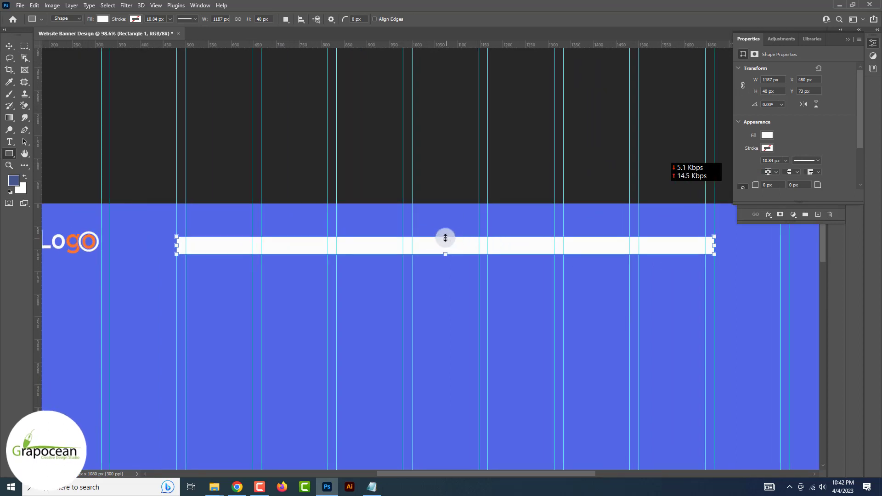
{"action": "left_click_drag", "start_coordinate": [445, 236], "coordinate": [444, 235], "text": "alt"}
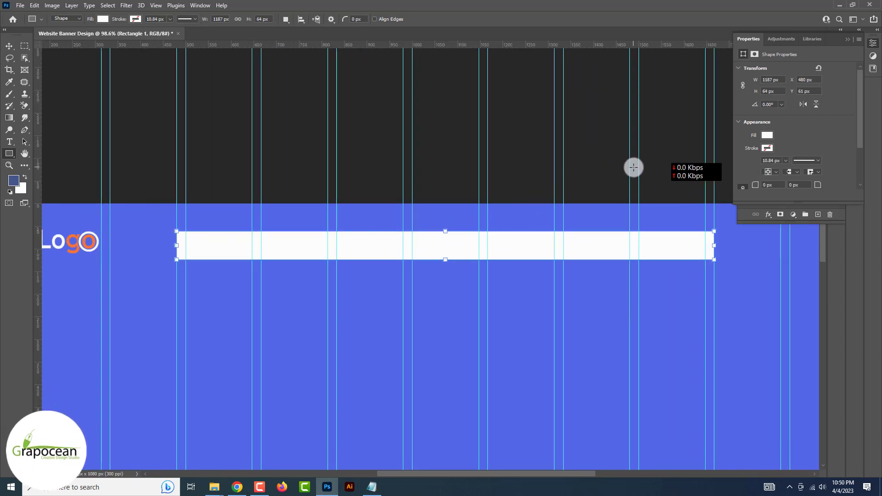
Round all corners of the white navigation bar with a 90 px radius.
{"action": "scroll", "coordinate": [755, 172], "scroll_direction": "down", "scroll_amount": 1}
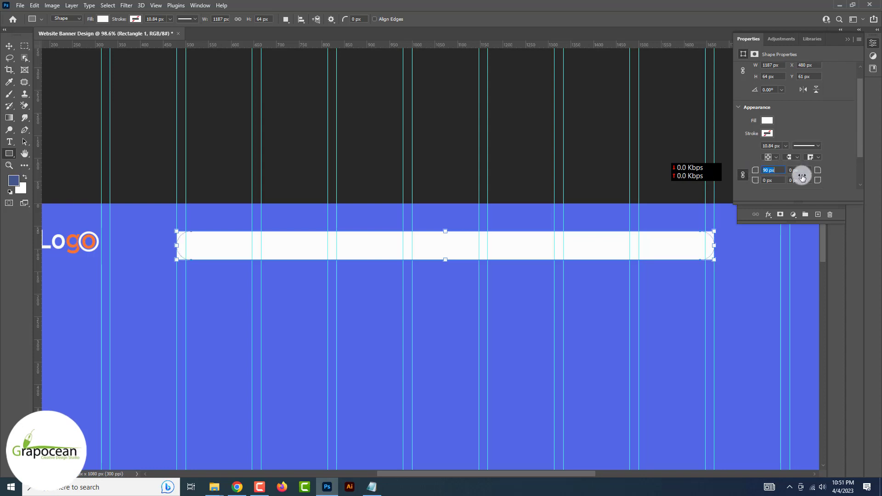
{"action": "left_click", "coordinate": [846, 40]}
{"action": "left_click", "coordinate": [8, 44]}
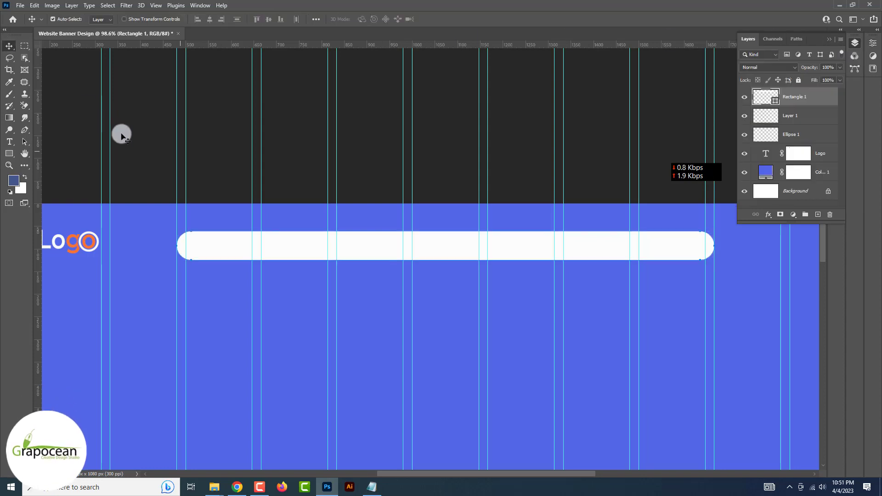
{"action": "left_click", "coordinate": [142, 150]}
Add a Bevel & Emboss effect to the Rectangle 1 bar with 126% depth and 10 px size.
{"action": "scroll", "coordinate": [437, 234], "scroll_direction": "down", "scroll_amount": 3, "text": "alt"}
{"action": "left_click", "coordinate": [505, 255]}
{"action": "right_click", "coordinate": [805, 97]}
{"action": "left_click", "coordinate": [740, 87]}
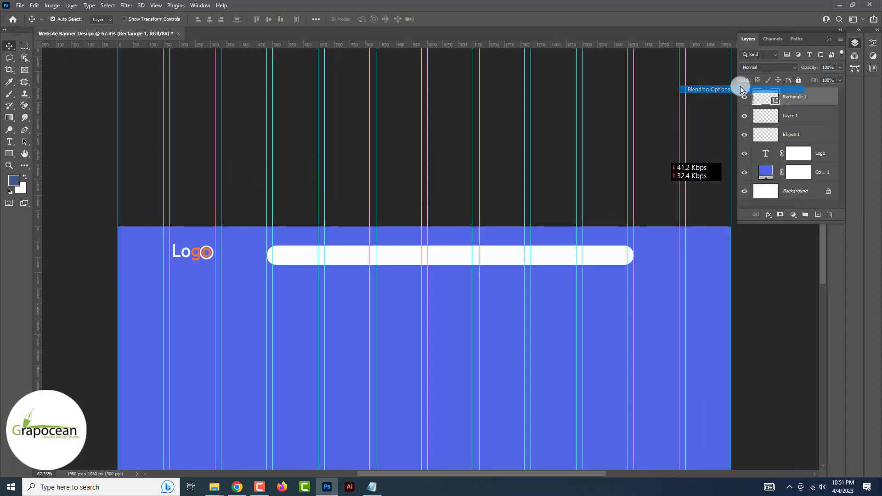
{"action": "left_click", "coordinate": [536, 206]}
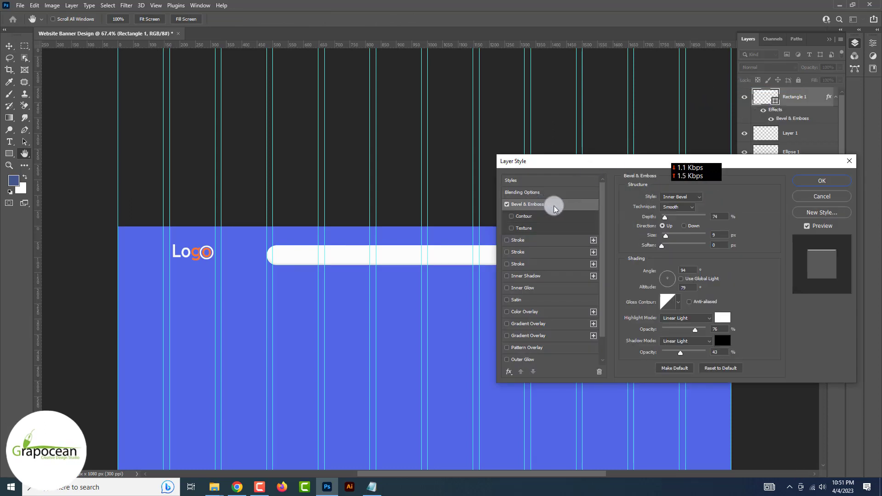
{"action": "left_click_drag", "start_coordinate": [664, 219], "coordinate": [667, 235]}
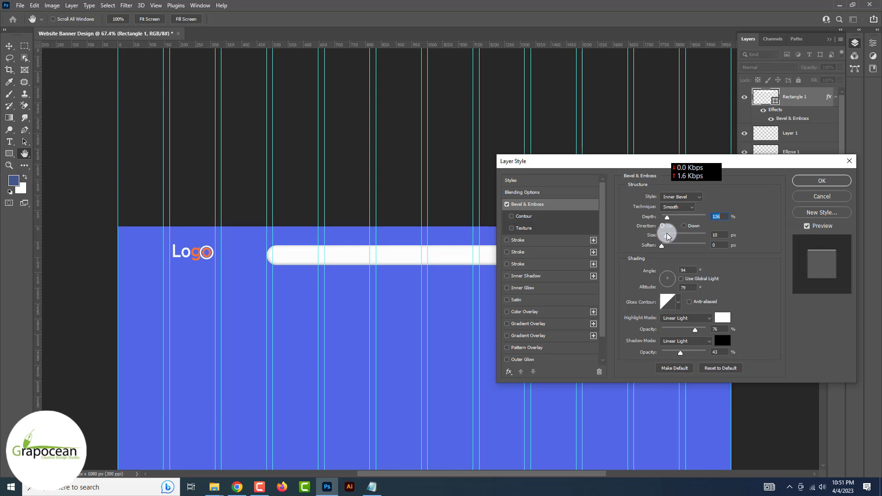
{"action": "left_click", "coordinate": [834, 182]}
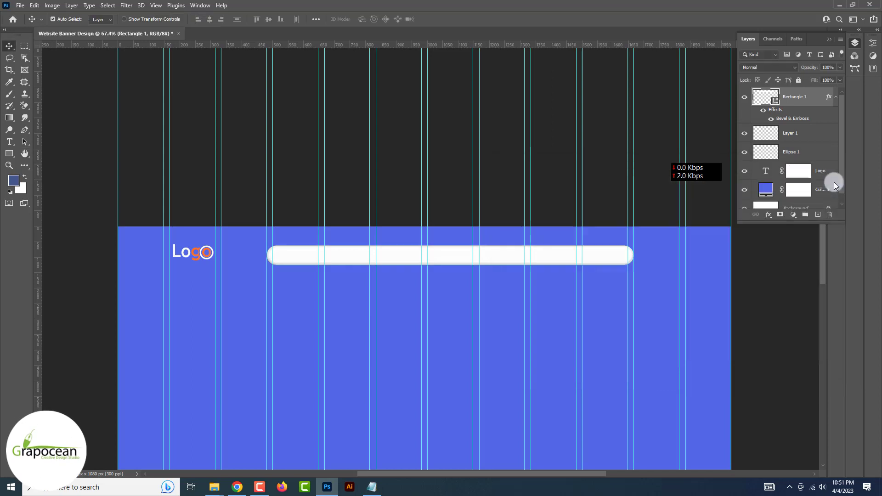
Set the bar's fill to 0% and its bevel to 209% depth, 9 px size, 61° angle, 22% highlight and 7% shadow opacity.
{"action": "left_click", "coordinate": [839, 81]}
{"action": "left_click_drag", "start_coordinate": [837, 87], "coordinate": [762, 92]}
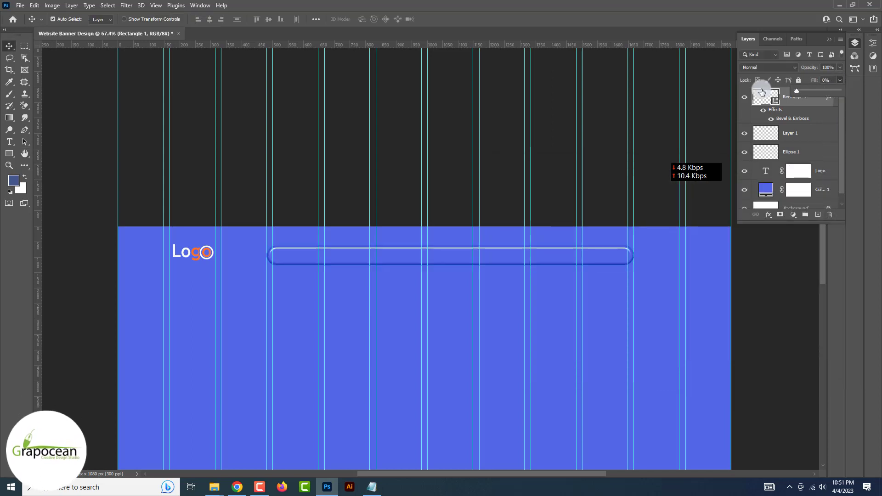
{"action": "double_click", "coordinate": [792, 119]}
{"action": "left_click_drag", "start_coordinate": [668, 215], "coordinate": [664, 233]}
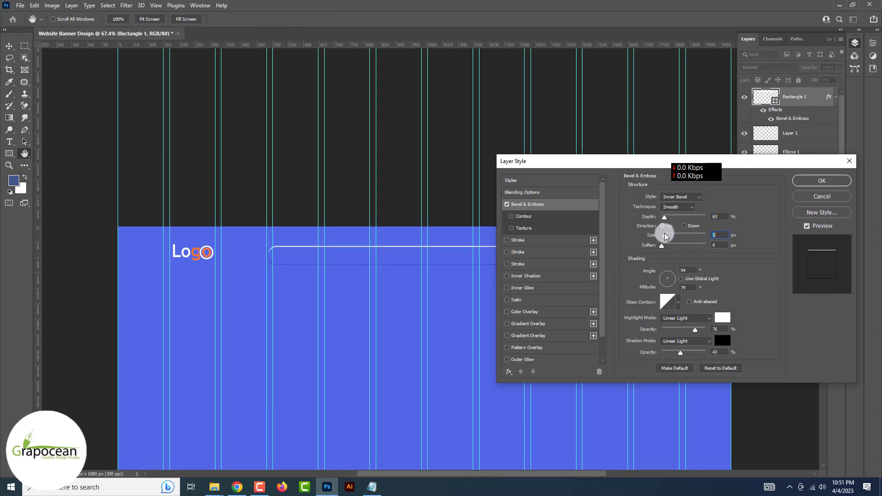
{"action": "left_click_drag", "start_coordinate": [695, 329], "coordinate": [679, 352]}
{"action": "left_click_drag", "start_coordinate": [665, 217], "coordinate": [672, 220]}
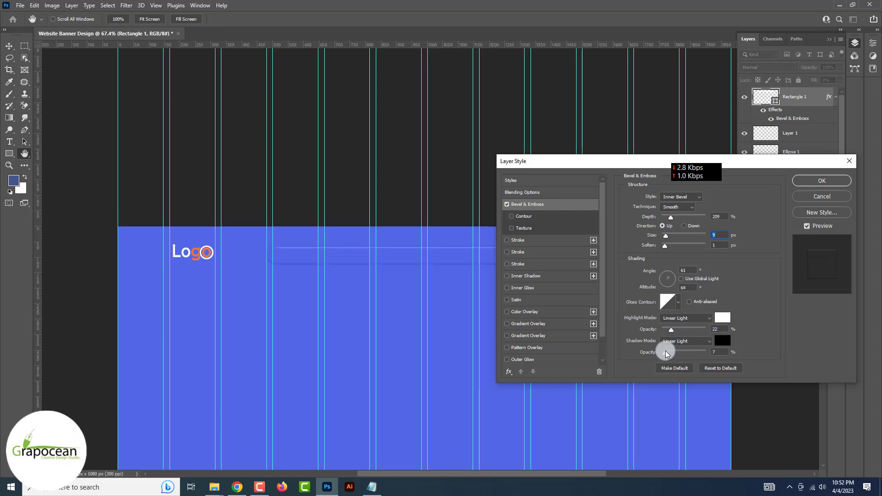
{"action": "left_click", "coordinate": [528, 360]}
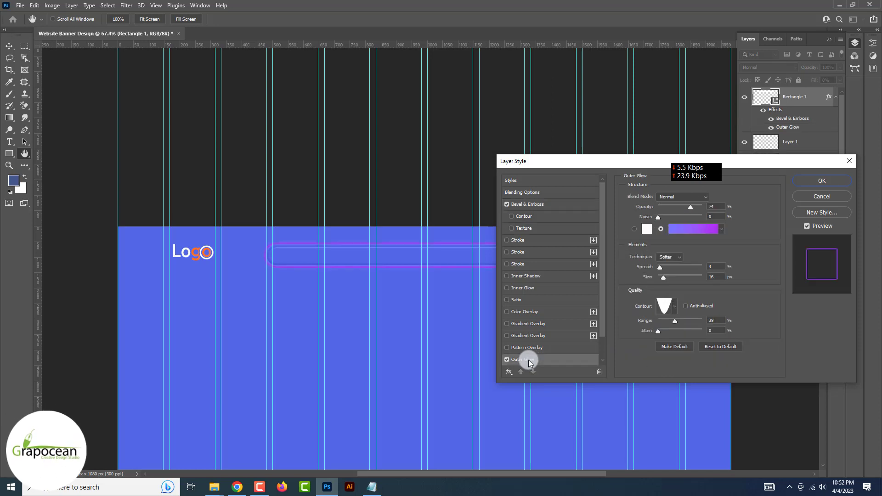
{"action": "left_click", "coordinate": [507, 360]}
{"action": "scroll", "coordinate": [512, 359], "scroll_direction": "down", "scroll_amount": 2}
{"action": "left_click", "coordinate": [530, 359]}
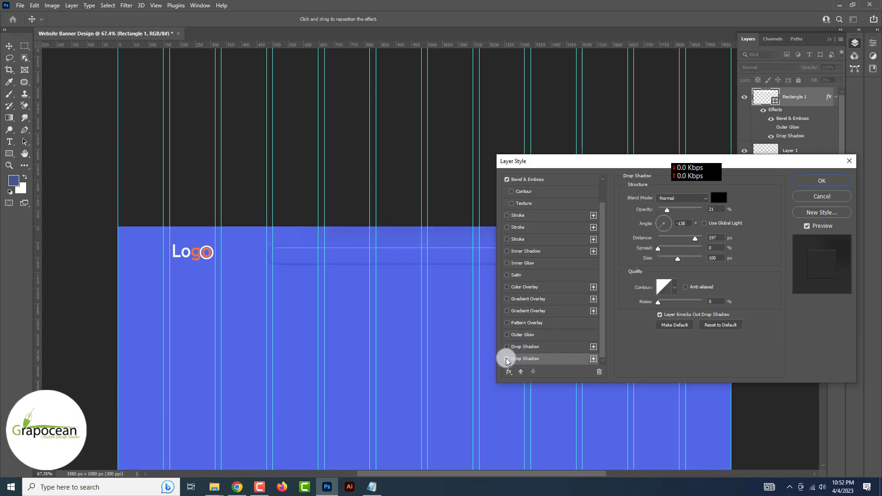
{"action": "left_click", "coordinate": [507, 359]}
Enable the upper Drop Shadow effect on the bar with 28% opacity, 84° angle, 32 px distance and 10 px size.
{"action": "left_click", "coordinate": [519, 349]}
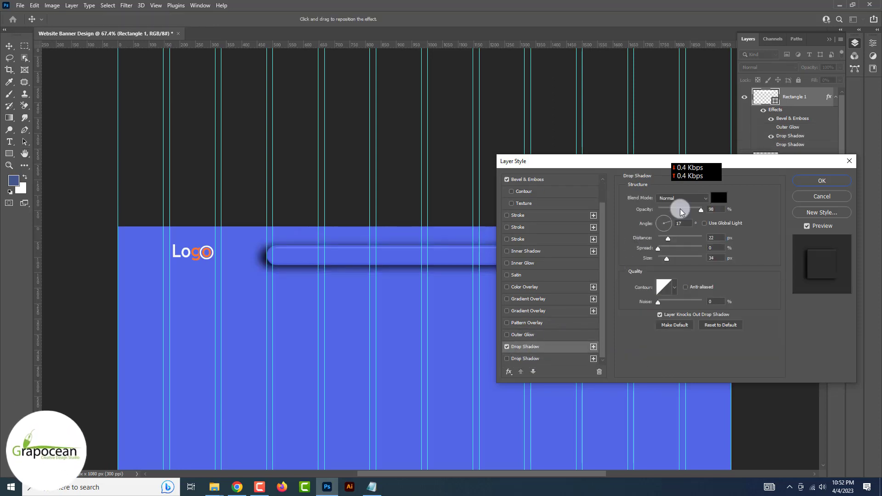
{"action": "left_click_drag", "start_coordinate": [682, 211], "coordinate": [671, 209]}
{"action": "left_click_drag", "start_coordinate": [662, 260], "coordinate": [663, 259]}
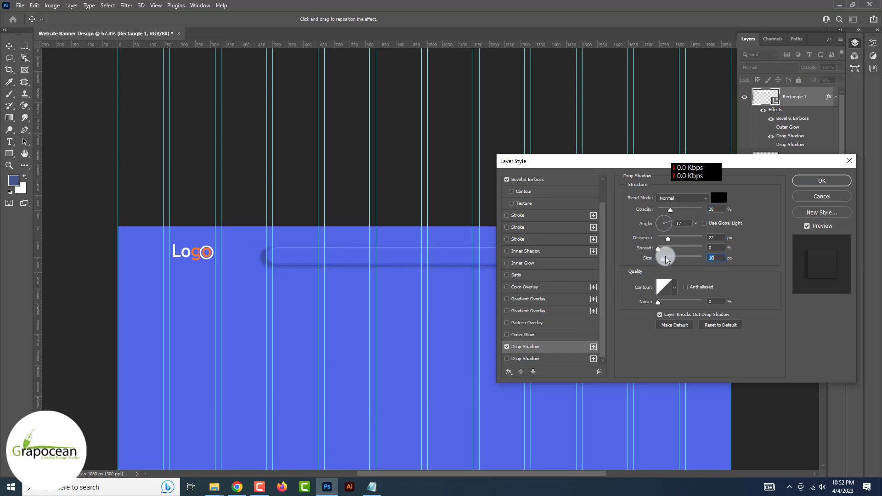
{"action": "mouse_move", "coordinate": [664, 227]}
{"action": "left_mouse_down"}
{"action": "mouse_move", "coordinate": [666, 212]}
{"action": "mouse_move", "coordinate": [666, 237]}
{"action": "mouse_move", "coordinate": [676, 239]}
{"action": "left_mouse_up"}
Compare blend modes for the bar's drop shadow and choose Color Burn.
{"action": "left_click", "coordinate": [682, 199]}
{"action": "left_click", "coordinate": [676, 241]}
{"action": "key", "text": "Down"}
{"action": "key", "text": "Down"}
{"action": "key", "text": "Down"}
{"action": "key", "text": "Down"}
{"action": "key", "text": "Down"}
{"action": "key", "text": "Down"}
{"action": "key", "text": "Down"}
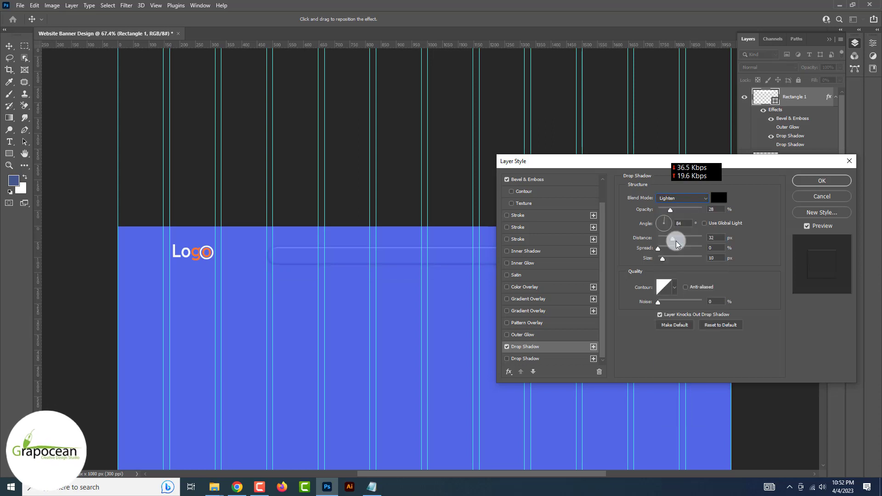
{"action": "key", "text": "Up"}
{"action": "key", "text": "Up"}
{"action": "key", "text": "Up"}
{"action": "key", "text": "Up"}
{"action": "key", "text": "Up"}
{"action": "key", "text": "Up"}
{"action": "key", "text": "Up"}
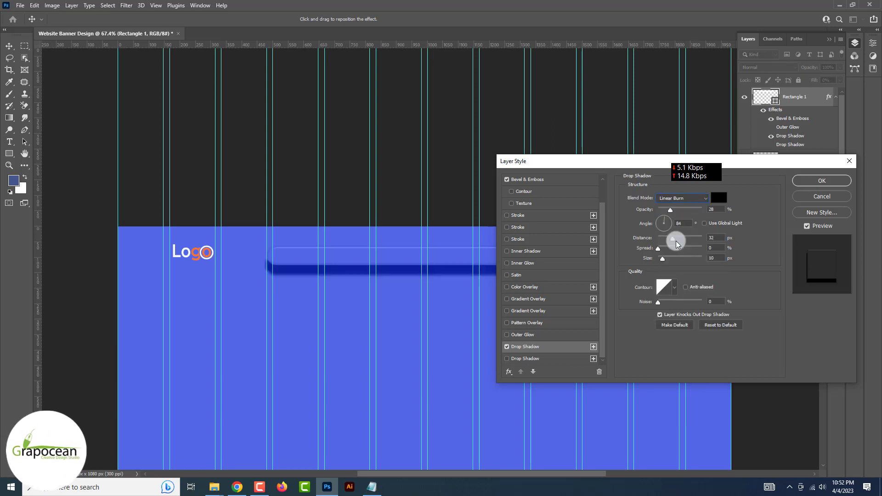
Reduce the bar's drop shadow to 13 px distance and 9% opacity.
{"action": "left_click_drag", "start_coordinate": [673, 240], "coordinate": [671, 243]}
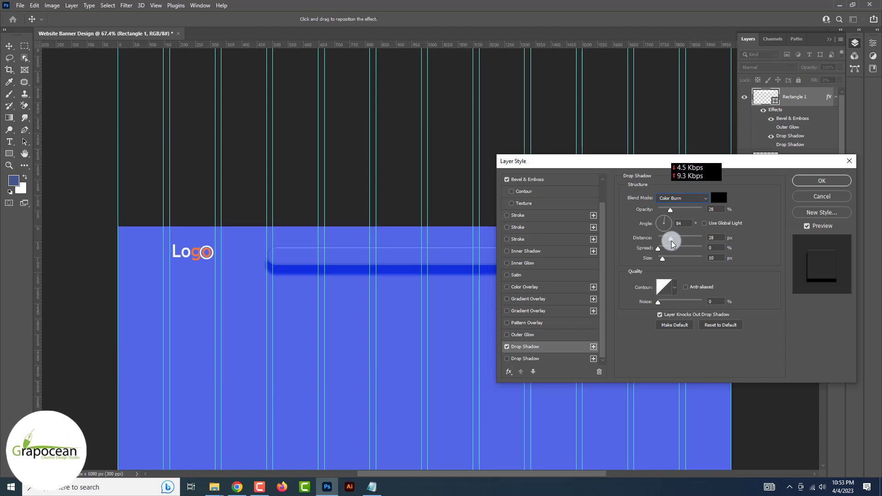
{"action": "left_click_drag", "start_coordinate": [670, 209], "coordinate": [663, 209]}
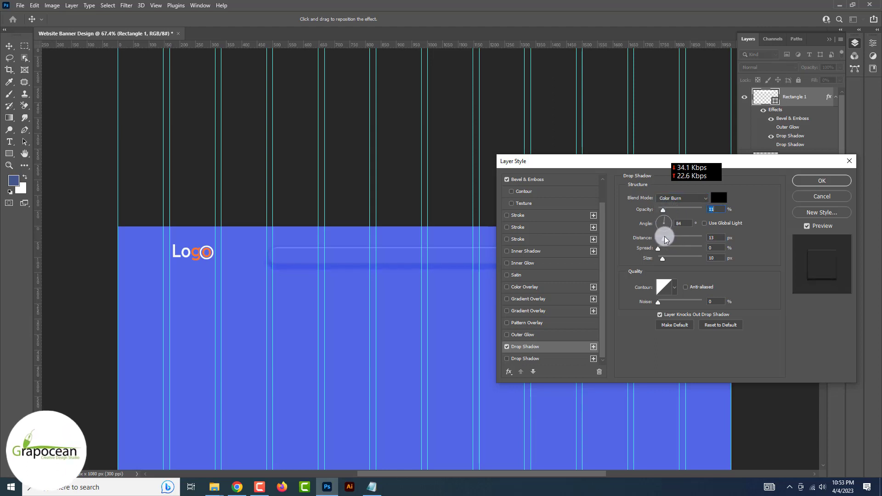
{"action": "left_click_drag", "start_coordinate": [664, 209], "coordinate": [663, 211]}
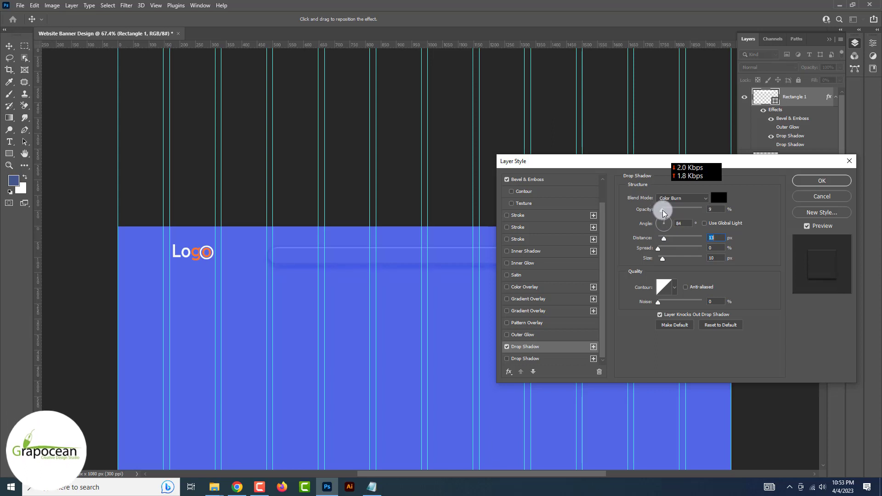
Set the bar's bevel depth to 126% and altitude to 69°, apply the layer style and toggle the guides.
{"action": "left_click", "coordinate": [547, 184]}
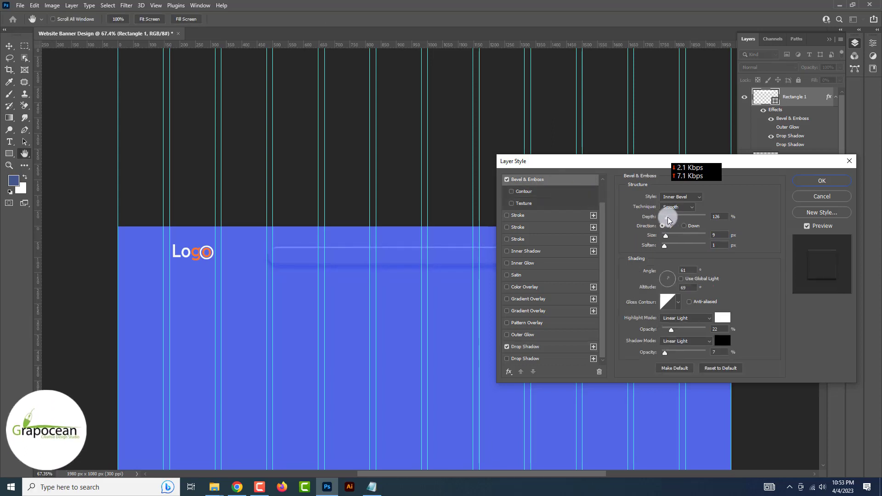
{"action": "left_click", "coordinate": [841, 181]}
{"action": "key", "text": "ctrl+semicolon"}
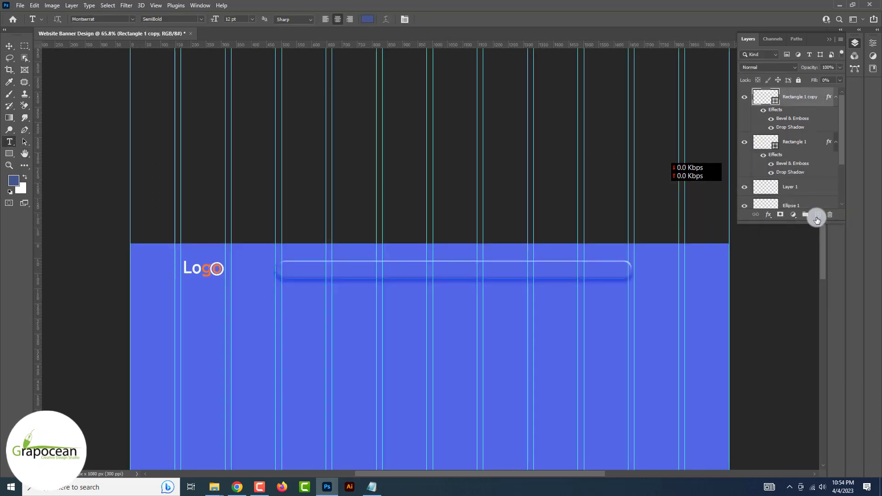
Add an "Our Agency" text label on its own layer and place it just beneath the start of the navigation bar.
{"action": "left_click", "coordinate": [816, 217]}
{"action": "left_click", "coordinate": [305, 315]}
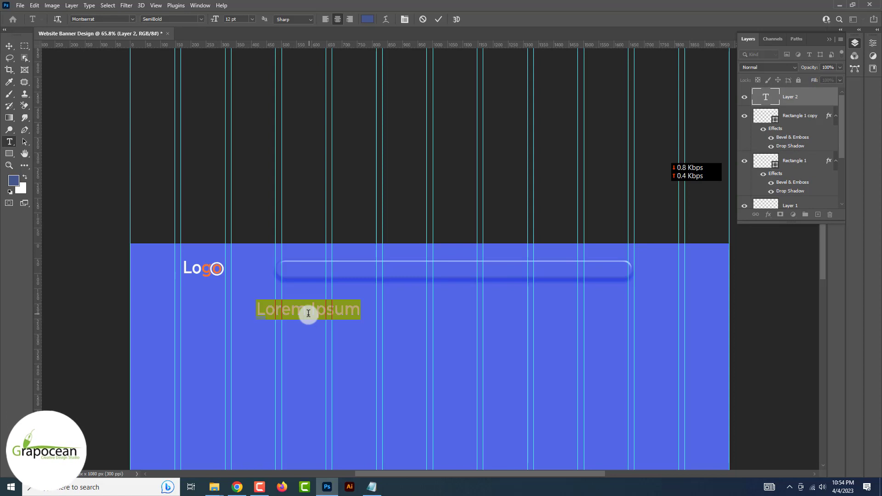
{"action": "type", "text": "Our Company"}
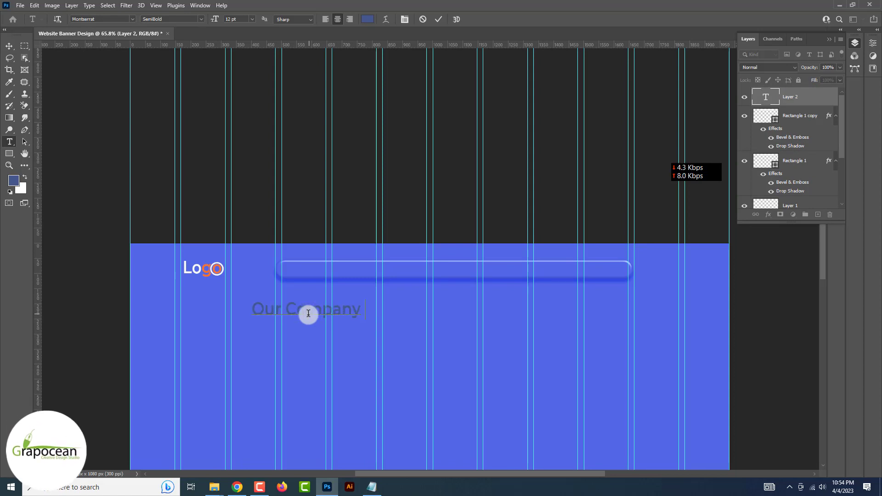
{"action": "key", "text": "BackSpace"}
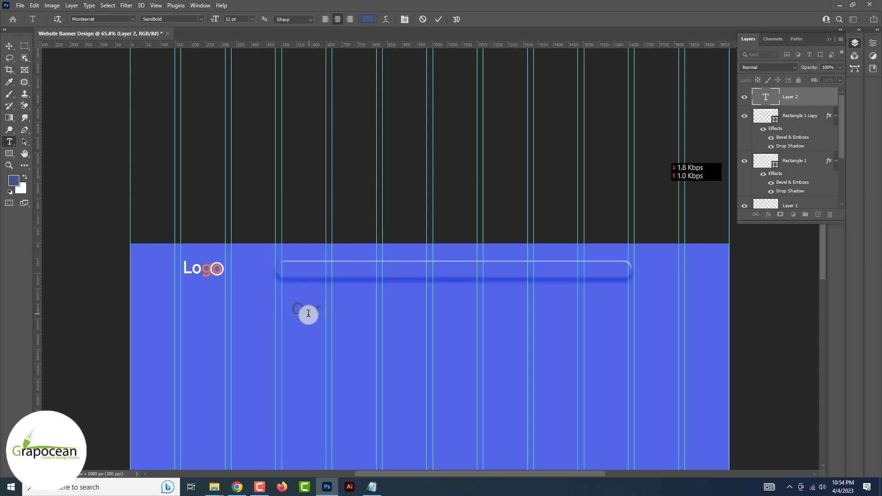
{"action": "type", "text": "G"}
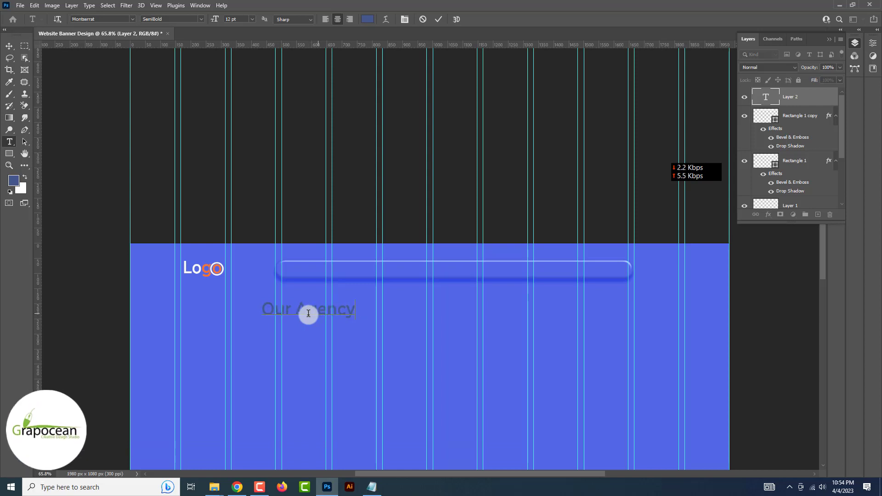
{"action": "left_click", "coordinate": [9, 46]}
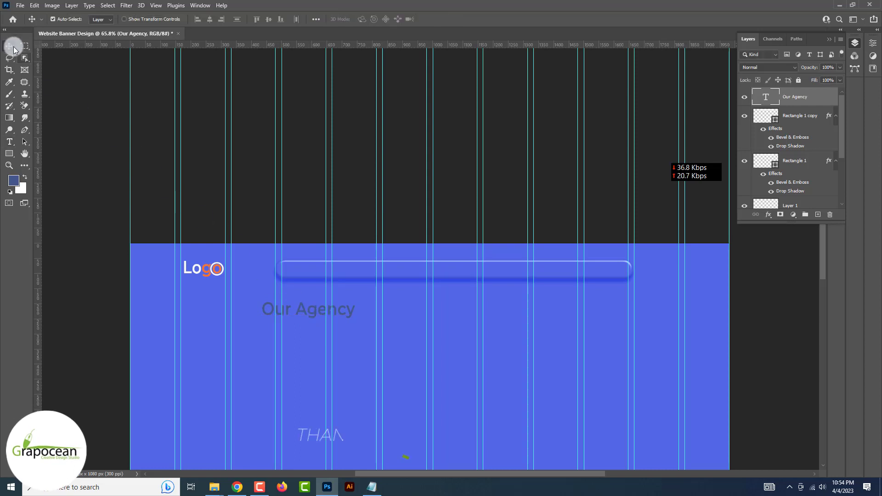
{"action": "left_click_drag", "start_coordinate": [308, 316], "coordinate": [328, 302]}
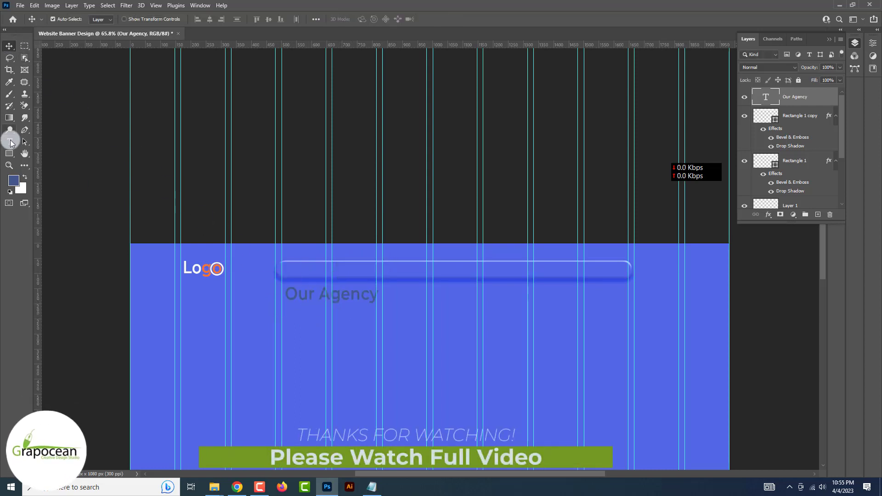
Recolour the Our Agency text to white.
{"action": "left_click", "coordinate": [10, 142]}
{"action": "triple_click", "coordinate": [354, 296]}
{"action": "left_click", "coordinate": [367, 20]}
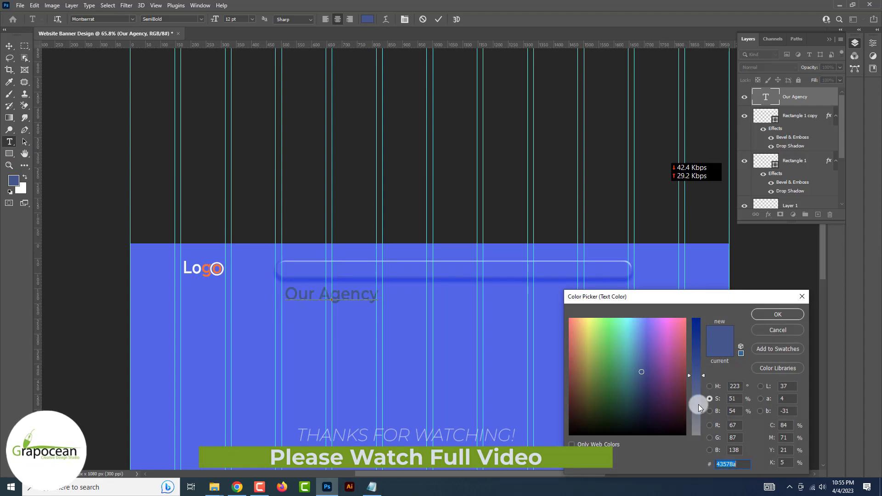
{"action": "left_click_drag", "start_coordinate": [698, 405], "coordinate": [698, 445]}
{"action": "left_click_drag", "start_coordinate": [632, 344], "coordinate": [542, 309]}
{"action": "left_click", "coordinate": [780, 314]}
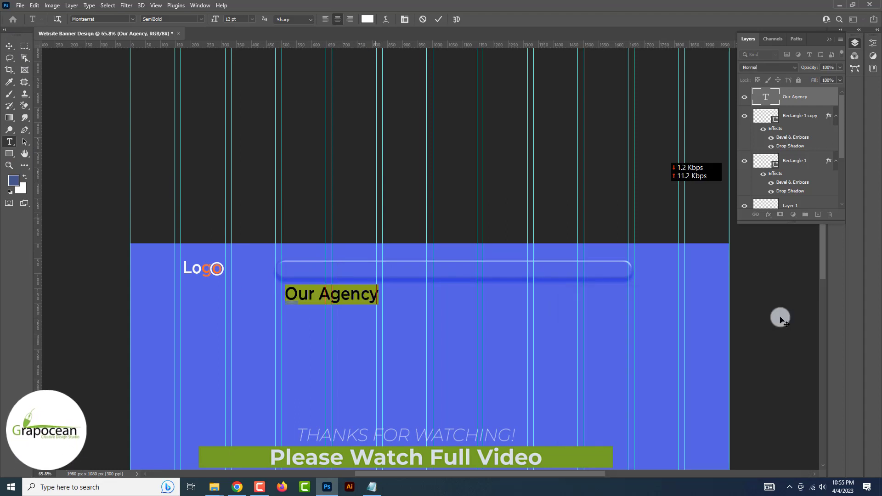
Set the Our Agency text's vertical scale to 117% and its kerning to Optical.
{"action": "key", "text": "ctrl+t"}
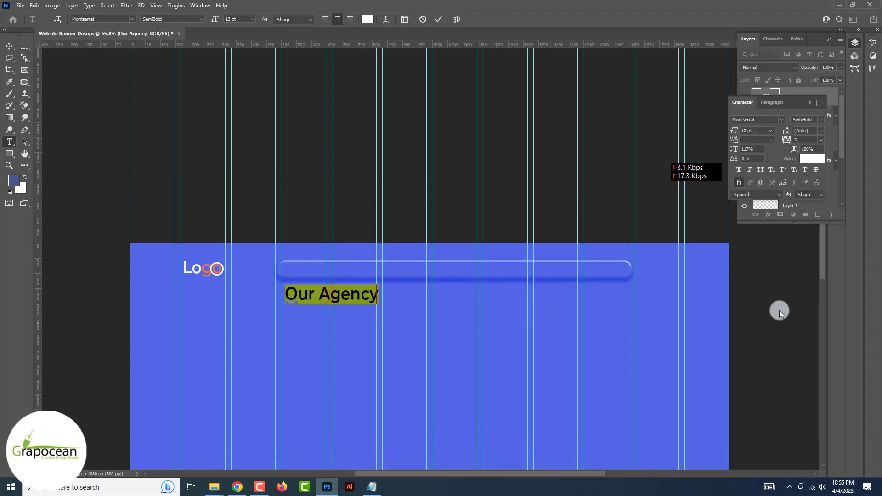
{"action": "left_click_drag", "start_coordinate": [760, 150], "coordinate": [716, 150]}
{"action": "type", "text": "117"}
{"action": "key", "text": "Return"}
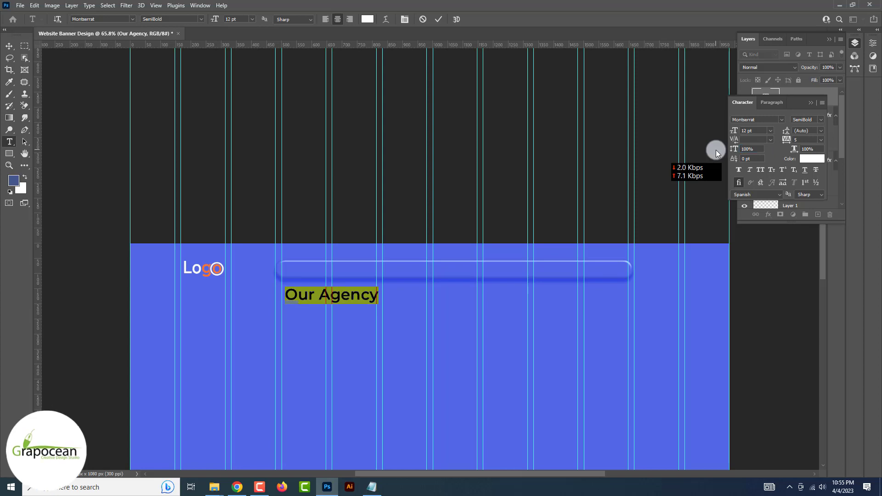
{"action": "left_click", "coordinate": [770, 139]}
{"action": "left_click", "coordinate": [762, 155]}
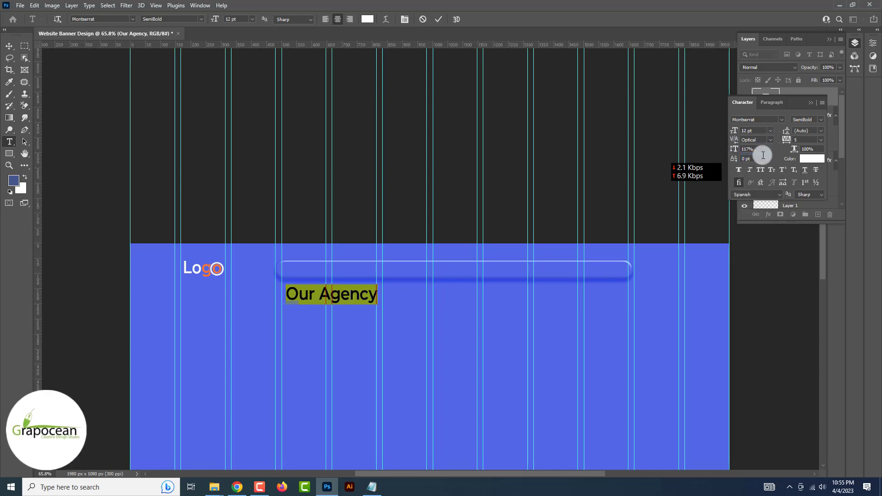
Compare Regular and Medium weights on the Our Agency text, choose Montserrat Medium and reduce the size to 6 pt.
{"action": "left_click", "coordinate": [204, 21]}
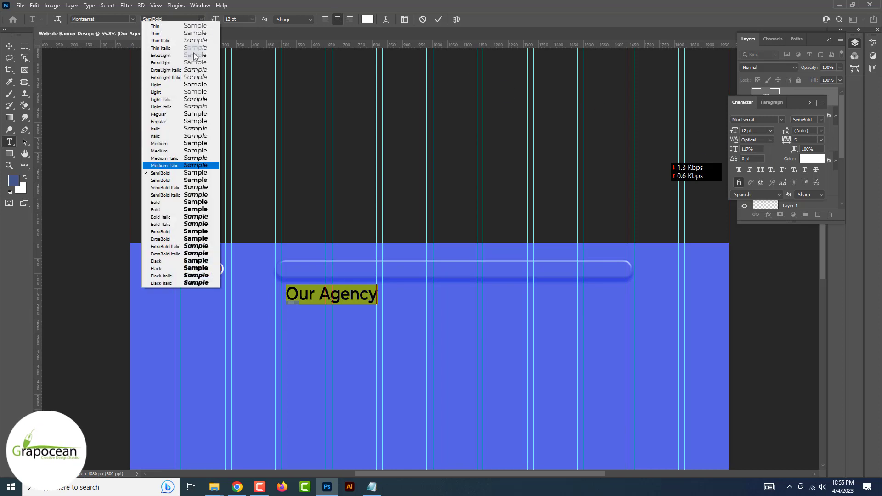
{"action": "left_click", "coordinate": [174, 113]}
{"action": "left_click", "coordinate": [202, 21]}
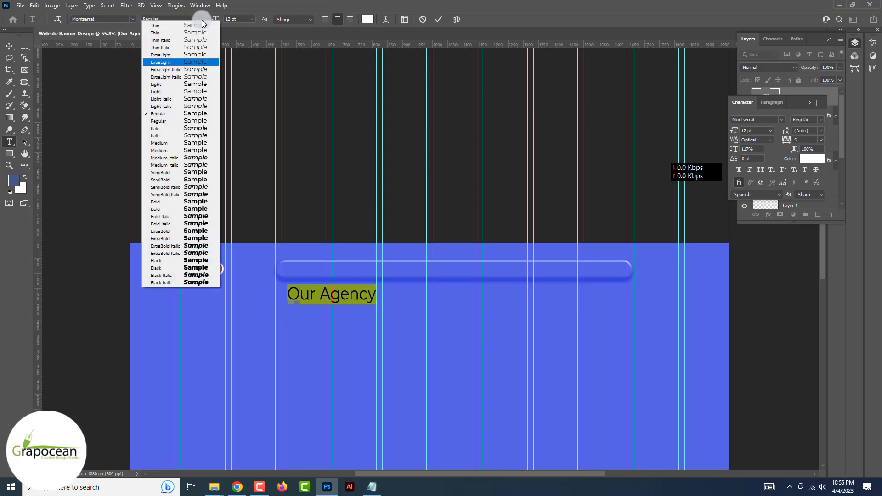
{"action": "left_click", "coordinate": [180, 141]}
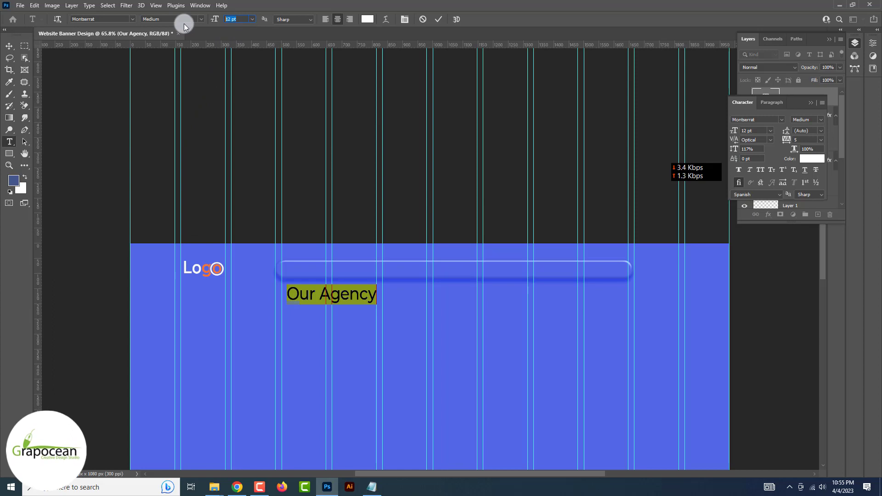
{"action": "key", "text": "ctrl+shift+comma"}
{"action": "key", "text": "ctrl+shift+comma"}
{"action": "key", "text": "ctrl+shift+comma"}
Move the Our Agency label inside the navigation bar near its start and duplicate it horizontally beside the original.
{"action": "left_click", "coordinate": [10, 47]}
{"action": "left_click_drag", "start_coordinate": [343, 298], "coordinate": [338, 274]}
{"action": "scroll", "coordinate": [340, 274], "scroll_direction": "up", "scroll_amount": 3, "text": "alt"}
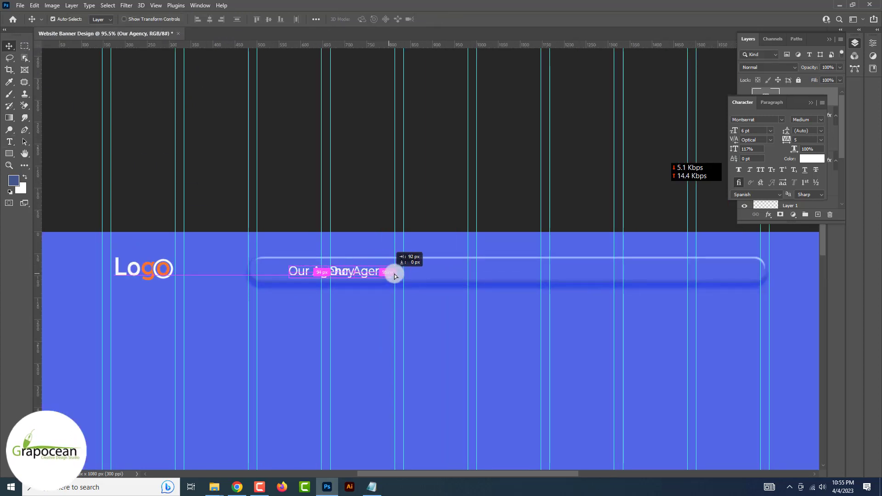
{"action": "left_click_drag", "start_coordinate": [395, 275], "coordinate": [430, 275], "text": "alt"}
Change the duplicated label's text to "How to Get Services" and shift it clear of the Our Agency label.
{"action": "left_click", "coordinate": [9, 141]}
{"action": "triple_click", "coordinate": [466, 271]}
{"action": "key", "text": "BackSpace"}
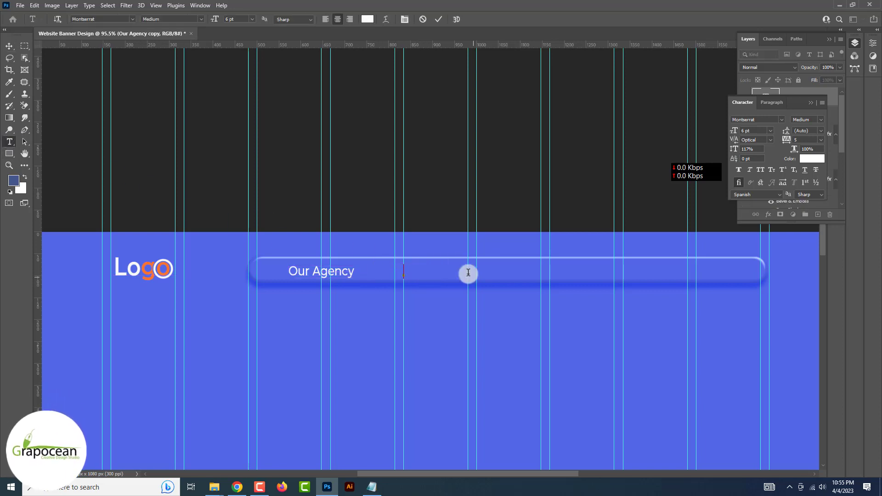
{"action": "type", "text": "How to St"}
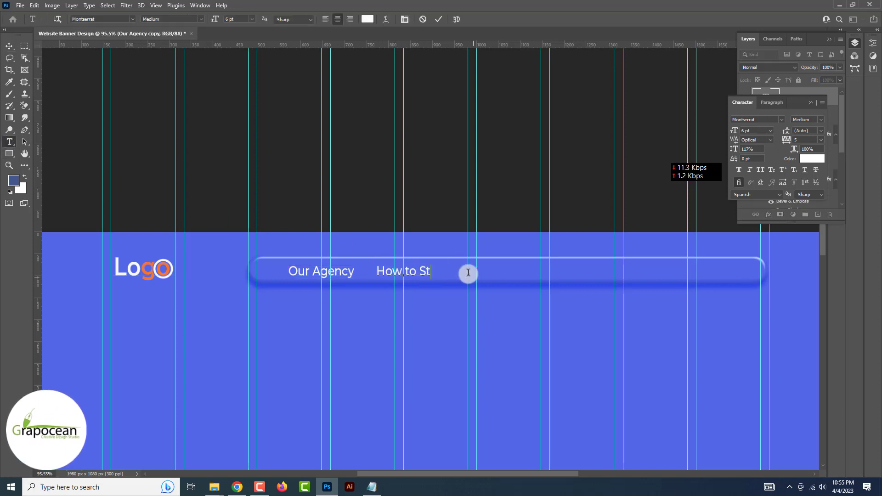
{"action": "key", "text": "BackSpace"}
{"action": "key", "text": "BackSpace"}
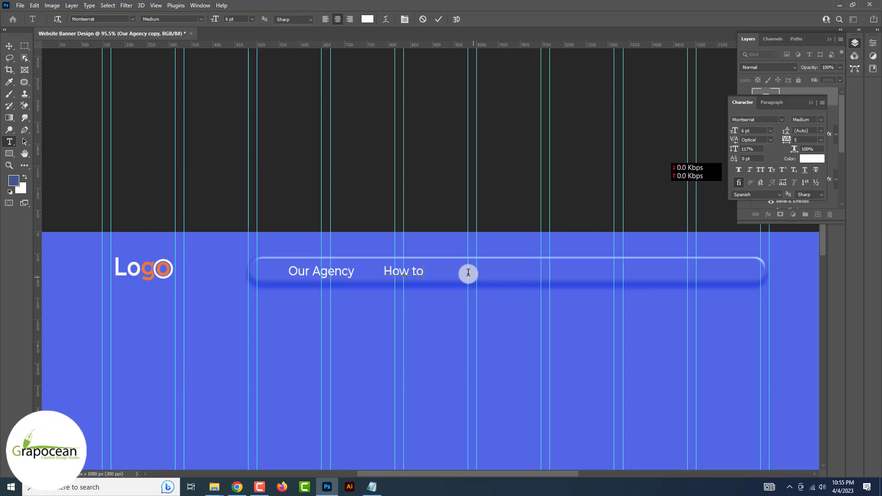
{"action": "type", "text": "Start"}
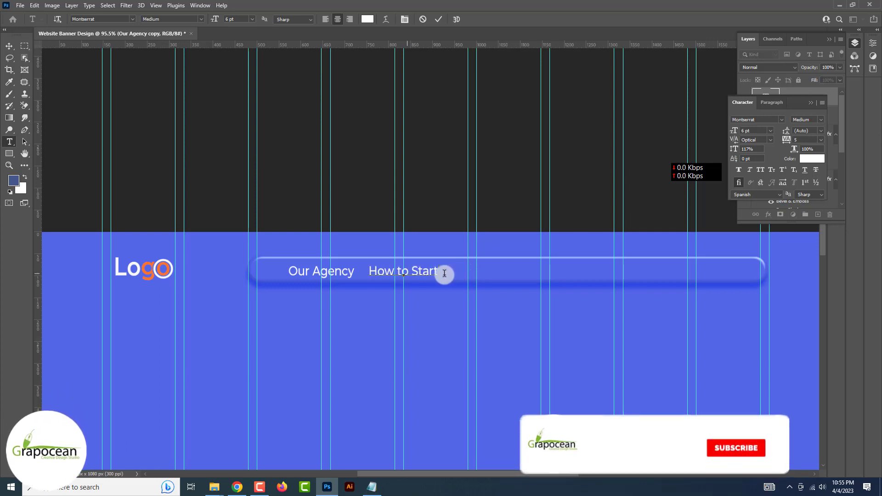
{"action": "left_click_drag", "start_coordinate": [444, 274], "coordinate": [407, 273]}
{"action": "type", "text": "Get S"}
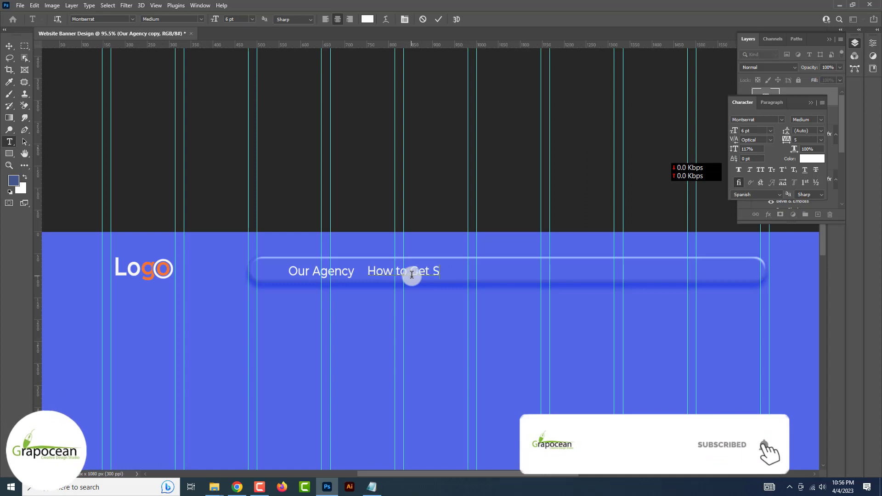
{"action": "type", "text": "ervices"}
{"action": "key", "text": "ctrl+Return"}
{"action": "key", "text": "v"}
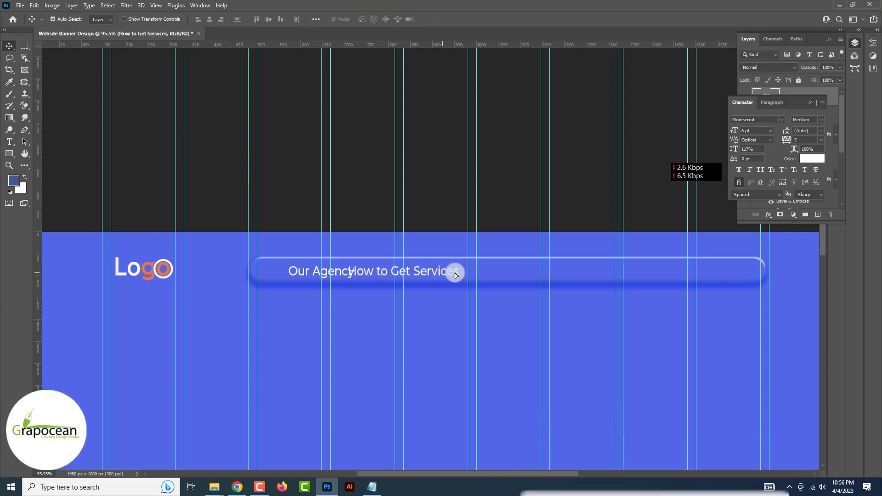
{"action": "left_click_drag", "start_coordinate": [453, 271], "coordinate": [480, 277]}
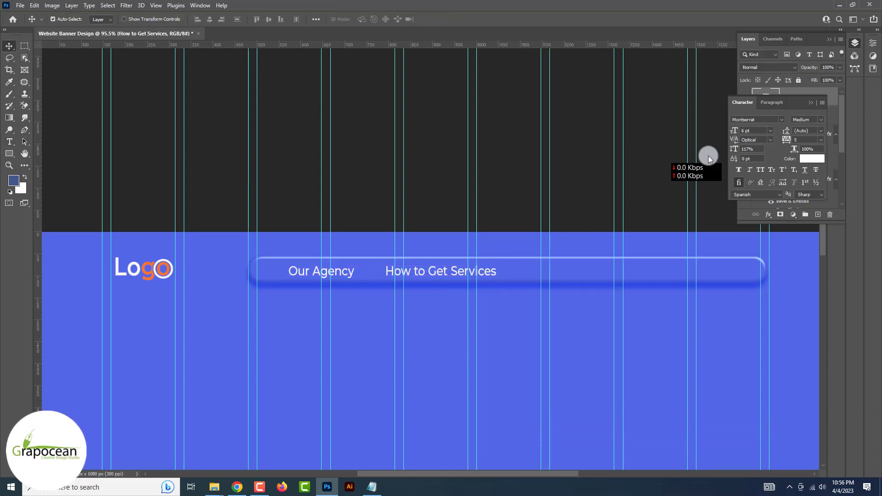
Scale the How to Get Services and Our Agency labels down together to about 4.33 pt and hide the guides.
{"action": "left_click", "coordinate": [811, 103]}
{"action": "left_click", "coordinate": [818, 115], "text": "shift"}
{"action": "key", "text": "ctrl+t"}
{"action": "left_click_drag", "start_coordinate": [497, 280], "coordinate": [431, 280]}
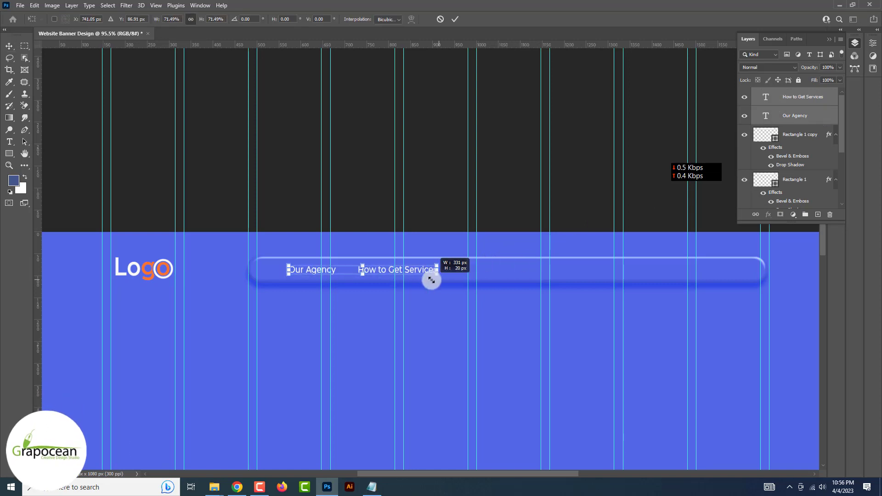
{"action": "left_click", "coordinate": [459, 20]}
{"action": "key", "text": "ctrl+semicolon"}
Duplicate the two menu labels together and place the copies further along the bar in the same row.
{"action": "scroll", "coordinate": [480, 179], "scroll_direction": "down", "scroll_amount": 4, "text": "alt"}
{"action": "scroll", "coordinate": [445, 239], "scroll_direction": "up", "scroll_amount": 4, "text": "alt"}
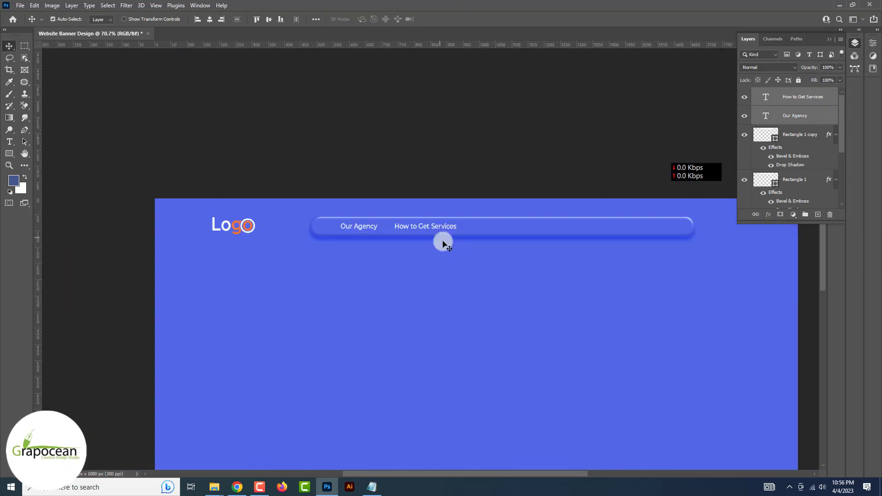
{"action": "left_click_drag", "start_coordinate": [437, 227], "coordinate": [617, 234], "text": "alt+shift"}
Change the two copied labels' text to "Service Quality" and "Aditional Information".
{"action": "left_click", "coordinate": [9, 141]}
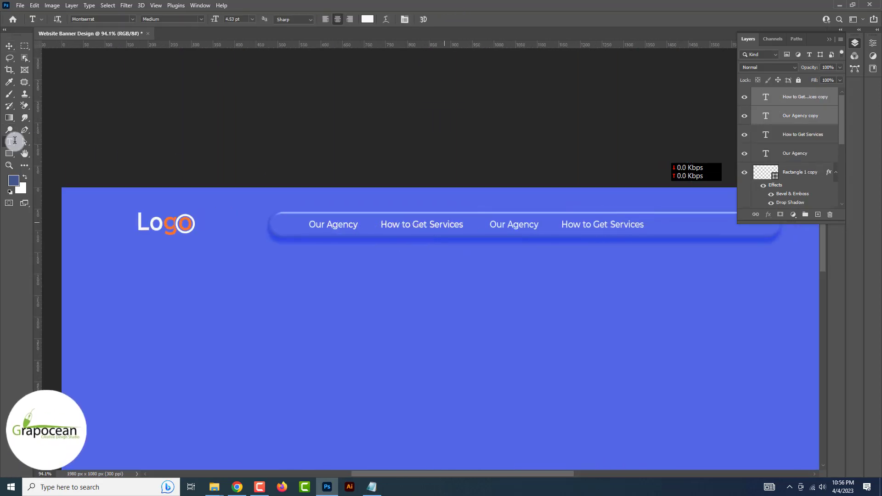
{"action": "left_click_drag", "start_coordinate": [490, 224], "coordinate": [554, 230]}
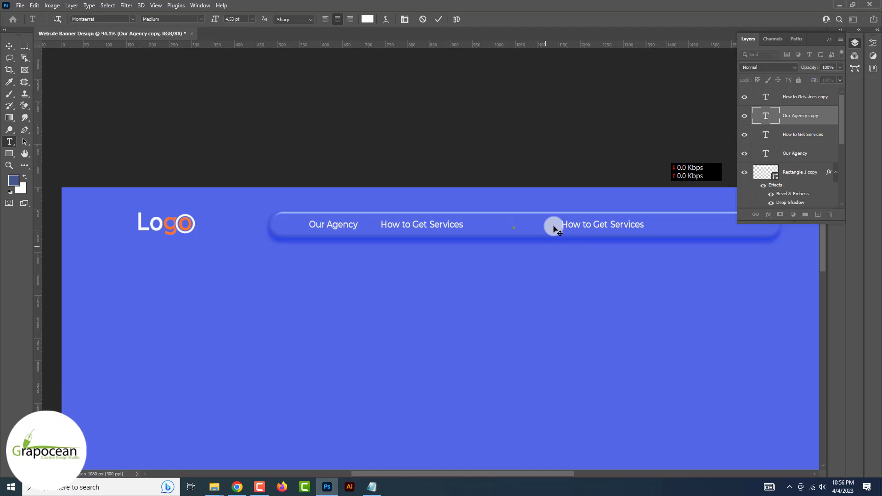
{"action": "type", "text": "vice Quality"}
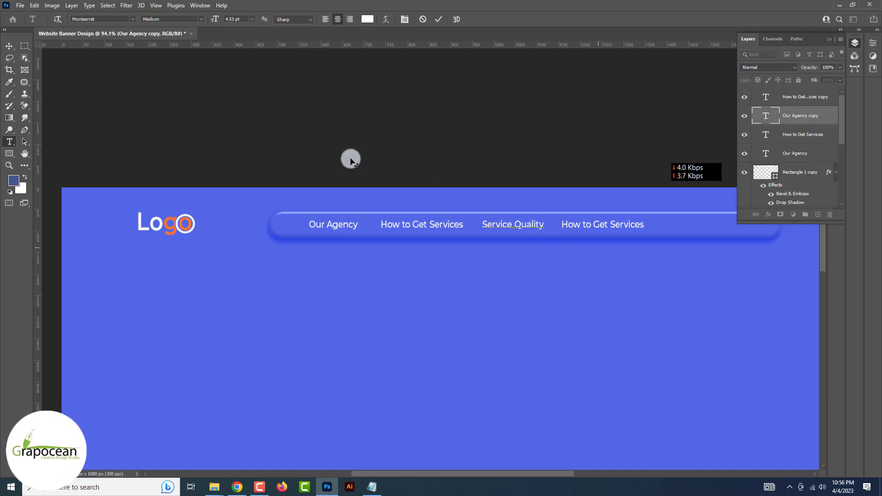
{"action": "left_click", "coordinate": [10, 141]}
{"action": "left_click_drag", "start_coordinate": [560, 225], "coordinate": [681, 226]}
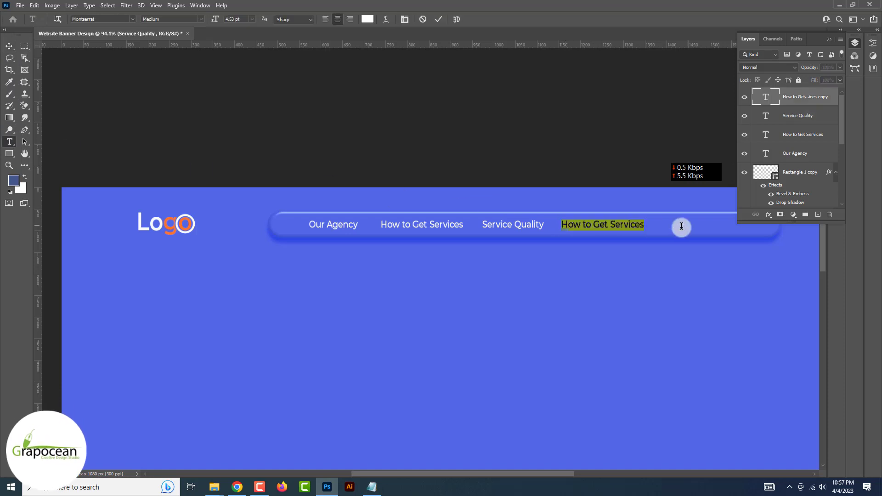
{"action": "type", "text": "Aditional Information"}
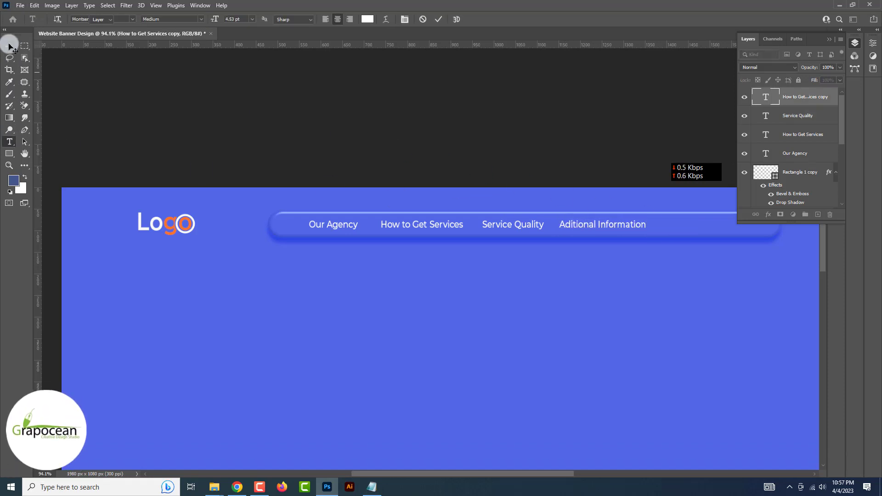
Distribute the four menu labels evenly and move Aditional Information toward the far end of the navigation bar.
{"action": "left_click", "coordinate": [9, 43]}
{"action": "left_click", "coordinate": [824, 149], "text": "shift"}
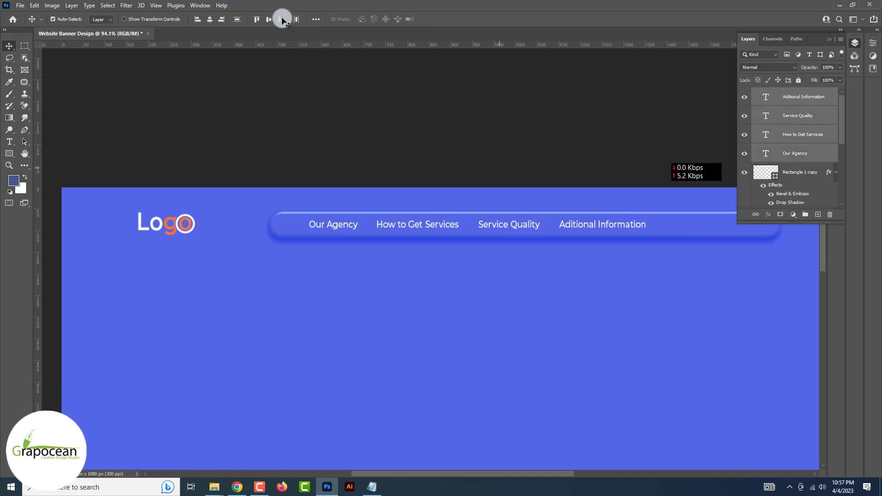
{"action": "left_click_drag", "start_coordinate": [616, 229], "coordinate": [627, 228]}
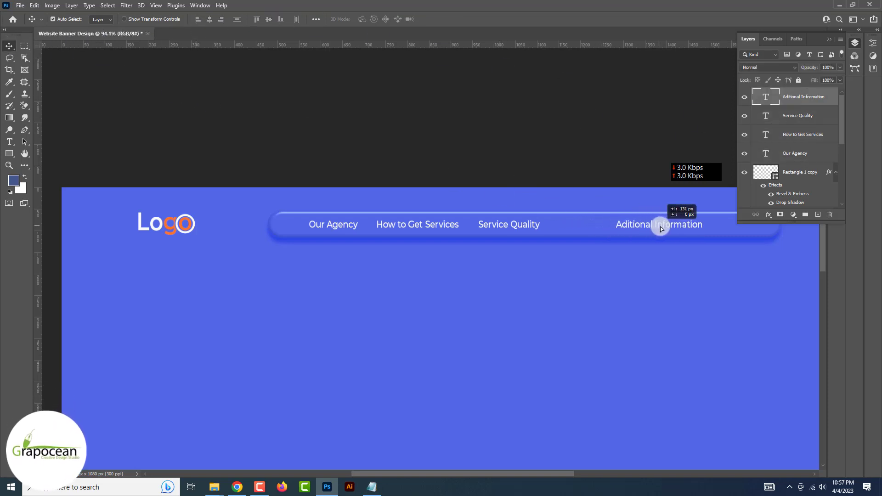
Align all four menu labels by their bottom edges and vertical centres, and deselect them.
{"action": "left_click", "coordinate": [806, 152], "text": "shift"}
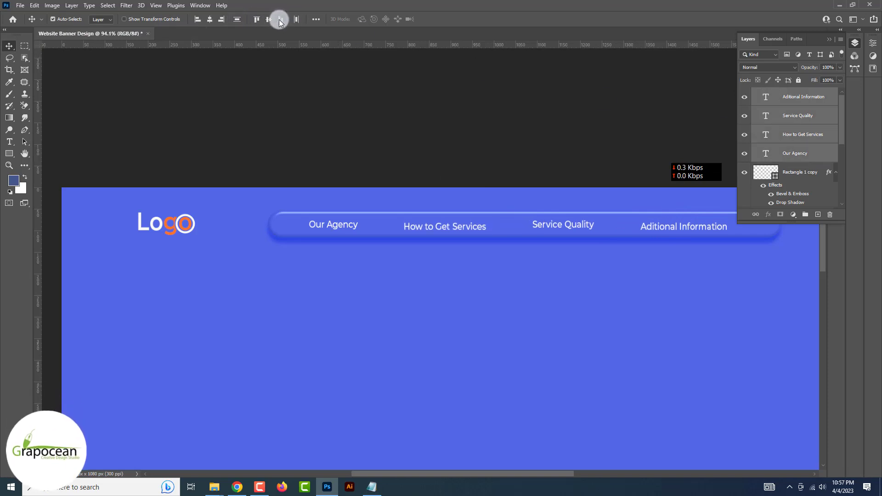
{"action": "left_click", "coordinate": [279, 21]}
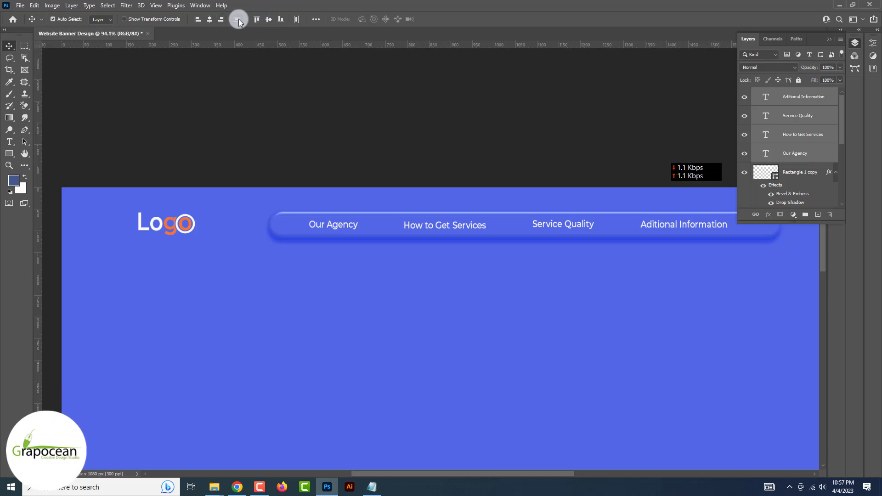
{"action": "left_click", "coordinate": [270, 21]}
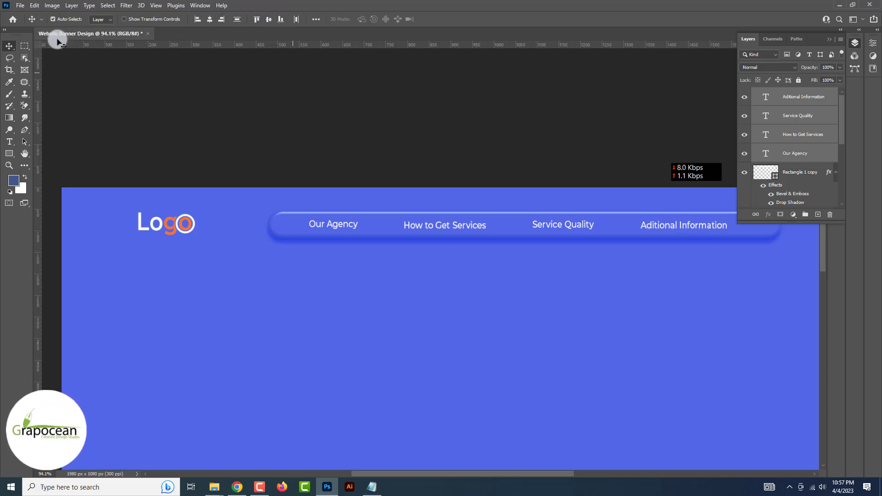
{"action": "left_click", "coordinate": [100, 71]}
{"action": "scroll", "coordinate": [356, 177], "scroll_direction": "down", "scroll_amount": 10, "text": "alt"}
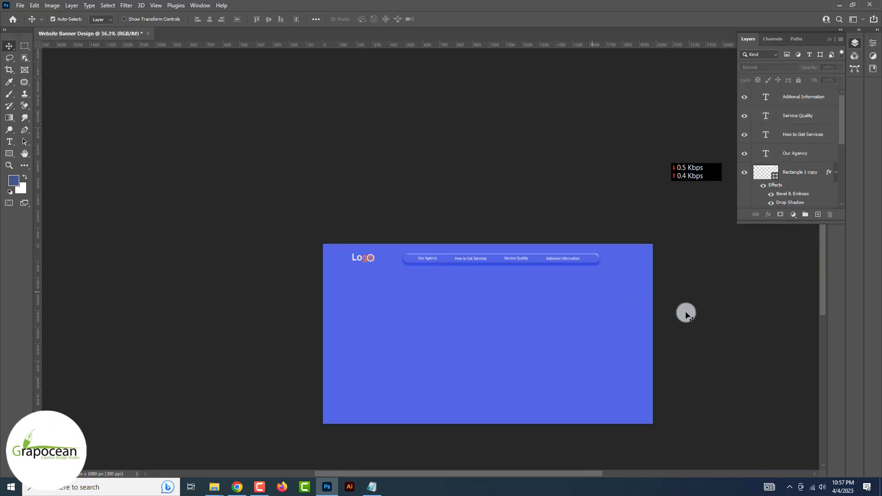
Hide the Drop Shadow effect on the Rectangle 1 copy layer of the navigation bar.
{"action": "scroll", "coordinate": [685, 311], "scroll_direction": "up", "scroll_amount": 3, "text": "alt"}
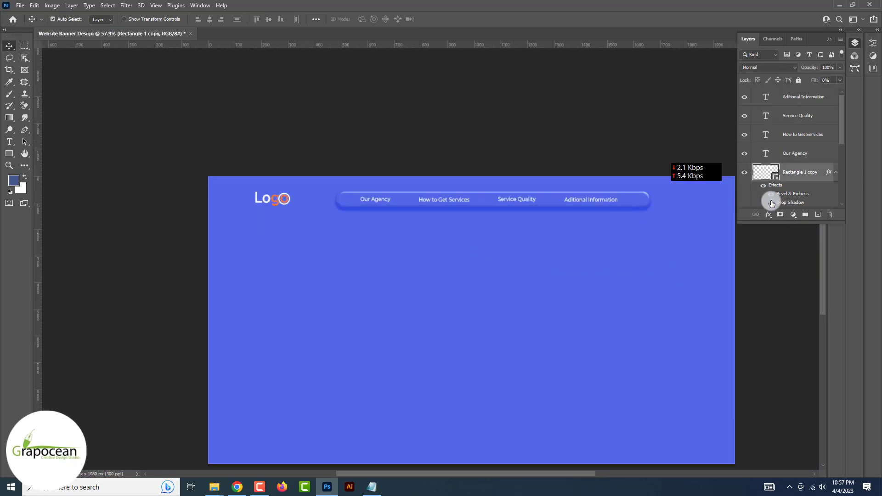
{"action": "scroll", "coordinate": [771, 204], "scroll_direction": "down", "scroll_amount": 2}
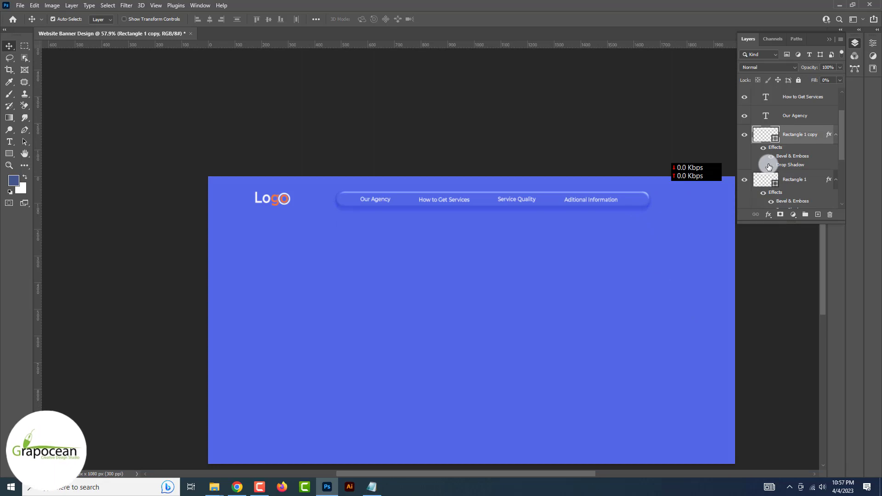
{"action": "scroll", "coordinate": [471, 258], "scroll_direction": "down", "scroll_amount": 2}
Recolour the Our Agency menu label light orange, starting from a colour sampled on the logo, and deselect it.
{"action": "scroll", "coordinate": [471, 258], "scroll_direction": "down", "scroll_amount": 5, "text": "alt"}
{"action": "scroll", "coordinate": [459, 198], "scroll_direction": "up", "scroll_amount": 9, "text": "alt"}
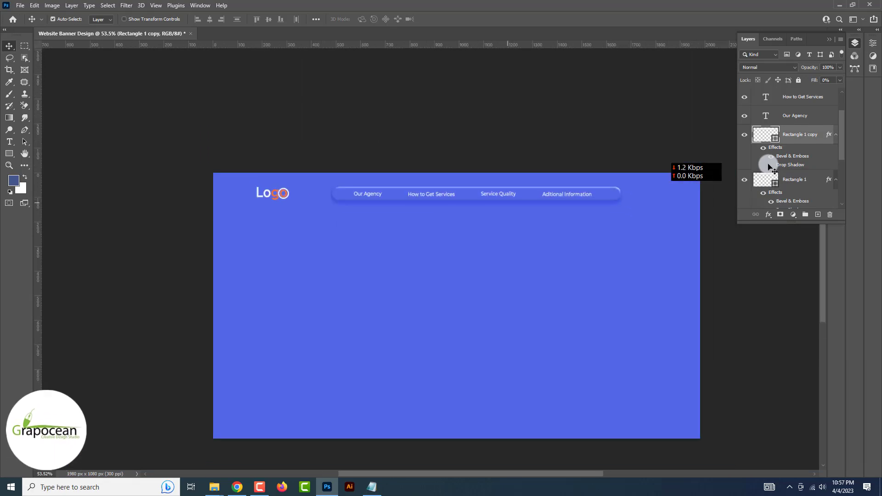
{"action": "left_click", "coordinate": [10, 143]}
{"action": "left_click_drag", "start_coordinate": [368, 195], "coordinate": [320, 196]}
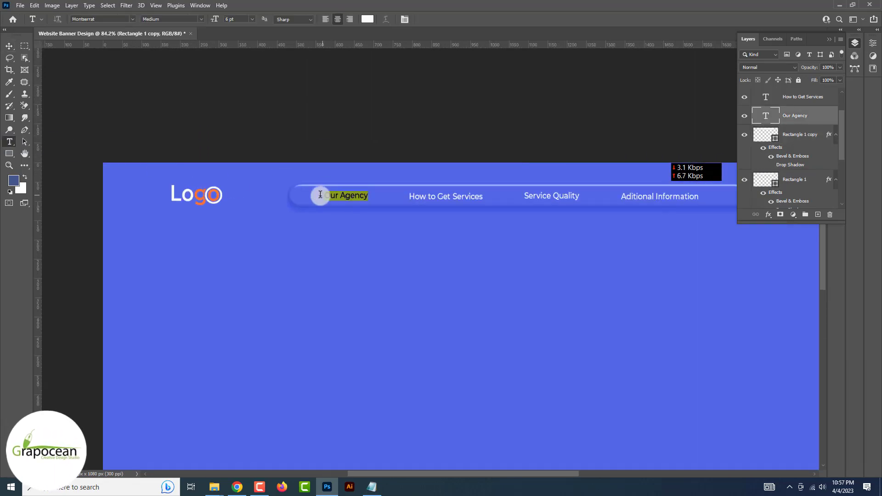
{"action": "left_click", "coordinate": [368, 18]}
{"action": "left_click", "coordinate": [205, 188]}
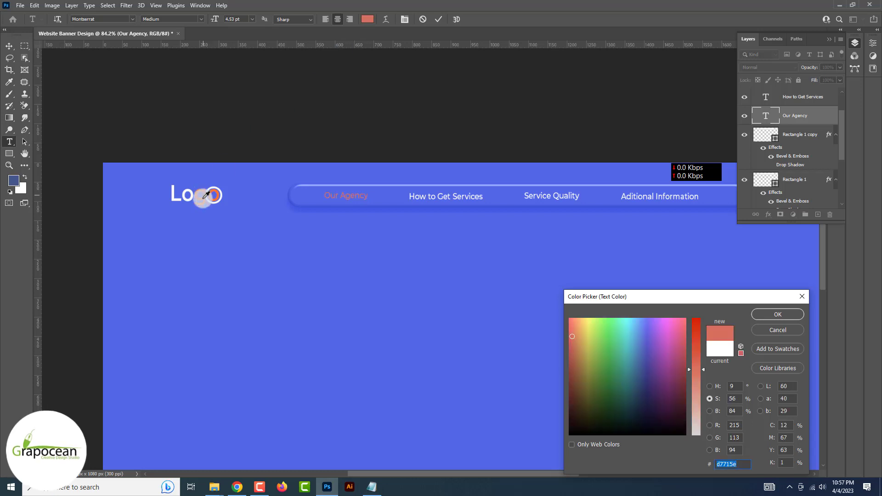
{"action": "left_click", "coordinate": [205, 194]}
{"action": "left_click_drag", "start_coordinate": [693, 333], "coordinate": [699, 370]}
{"action": "left_click", "coordinate": [776, 313]}
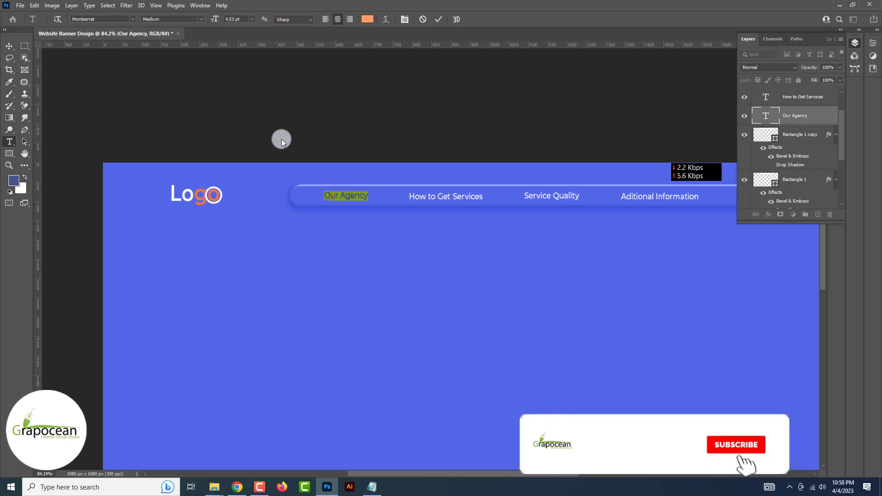
{"action": "left_click", "coordinate": [10, 46]}
{"action": "left_click", "coordinate": [247, 87]}
Draw a small white circle inside the navigation bar, just before the Our Agency label.
{"action": "scroll", "coordinate": [248, 86], "scroll_direction": "down", "scroll_amount": 3, "text": "alt"}
{"action": "key", "text": "ctrl+plus"}
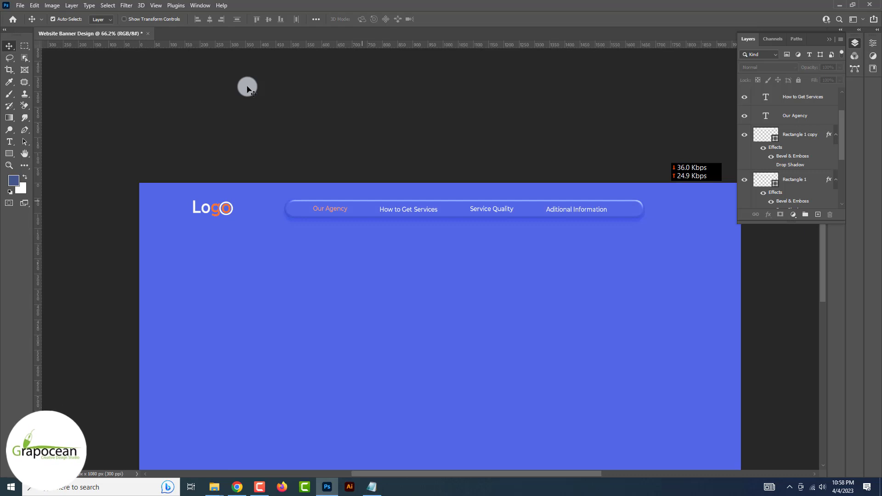
{"action": "scroll", "coordinate": [304, 206], "scroll_direction": "up", "scroll_amount": 6, "text": "alt"}
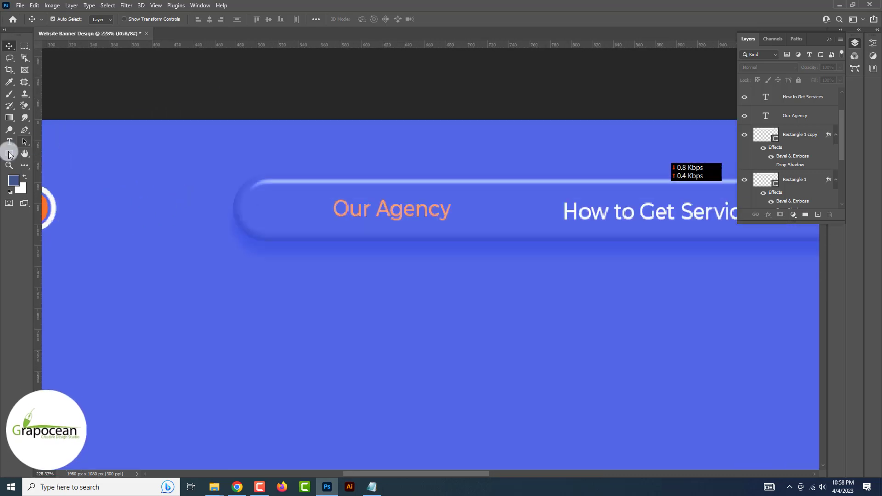
{"action": "right_click", "coordinate": [8, 153]}
{"action": "left_click", "coordinate": [38, 163]}
{"action": "mouse_move", "coordinate": [313, 201]}
{"action": "left_mouse_down"}
{"action": "mouse_move", "coordinate": [329, 216]}
{"action": "mouse_move", "coordinate": [318, 208]}
{"action": "mouse_move", "coordinate": [320, 215]}
{"action": "left_mouse_up"}
{"action": "key", "text": "v"}
{"action": "scroll", "coordinate": [329, 212], "scroll_direction": "up", "scroll_amount": 2, "text": "alt"}
Duplicate the small white circle and scale the copy to 60% at its centre.
{"action": "left_click", "coordinate": [285, 206]}
{"action": "key", "text": "ctrl+t"}
{"action": "scroll", "coordinate": [321, 216], "scroll_direction": "up", "scroll_amount": 2, "text": "alt"}
{"action": "left_click", "coordinate": [448, 19]}
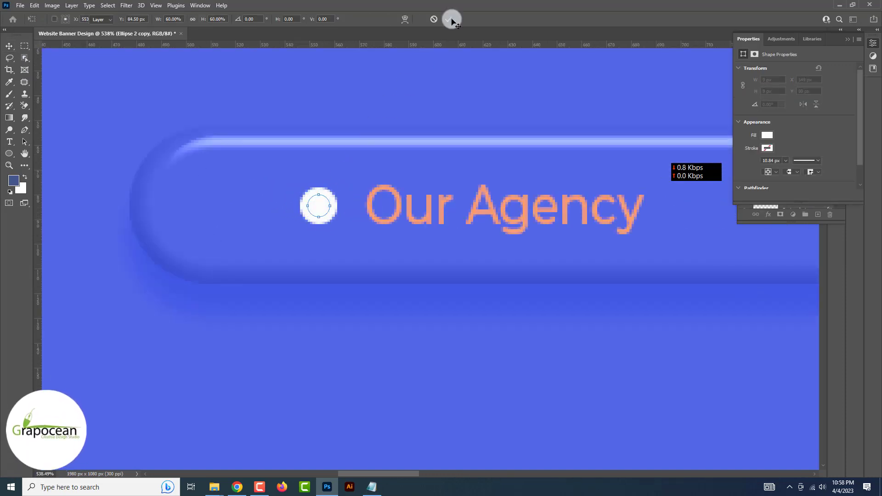
Fill the inner circle with the orange sampled from the Our Agency label.
{"action": "left_click", "coordinate": [847, 42]}
{"action": "double_click", "coordinate": [768, 97]}
{"action": "left_click", "coordinate": [508, 229]}
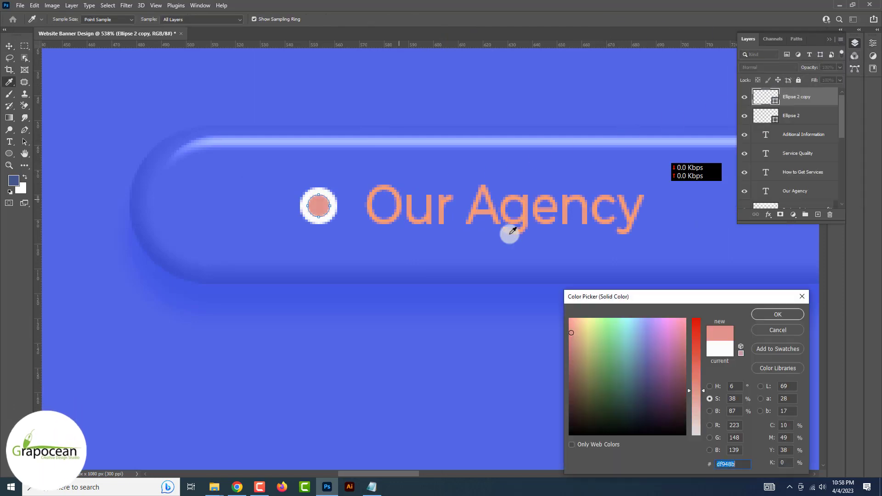
{"action": "left_click", "coordinate": [775, 315]}
{"action": "left_click", "coordinate": [90, 81]}
Add a two-line heading in 24 pt Alata below the navigation bar: "Advance Solutions" and "For Graphic Design Projects".
{"action": "scroll", "coordinate": [252, 162], "scroll_direction": "down", "scroll_amount": 10, "text": "alt"}
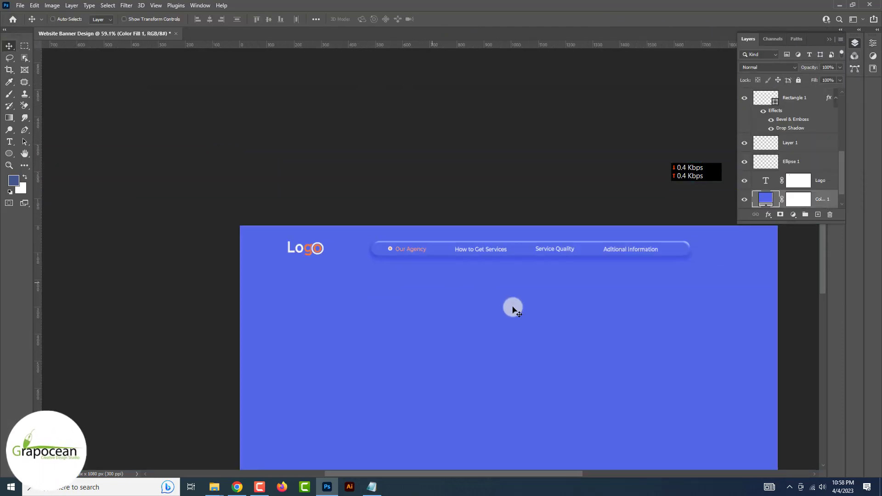
{"action": "scroll", "coordinate": [513, 308], "scroll_direction": "down", "scroll_amount": 2, "text": "alt"}
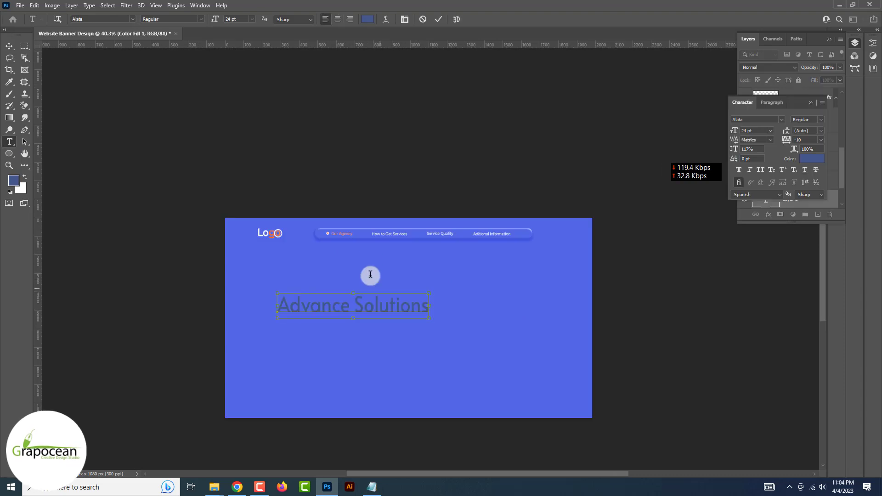
{"action": "scroll", "coordinate": [370, 275], "scroll_direction": "up", "scroll_amount": 4, "text": "alt"}
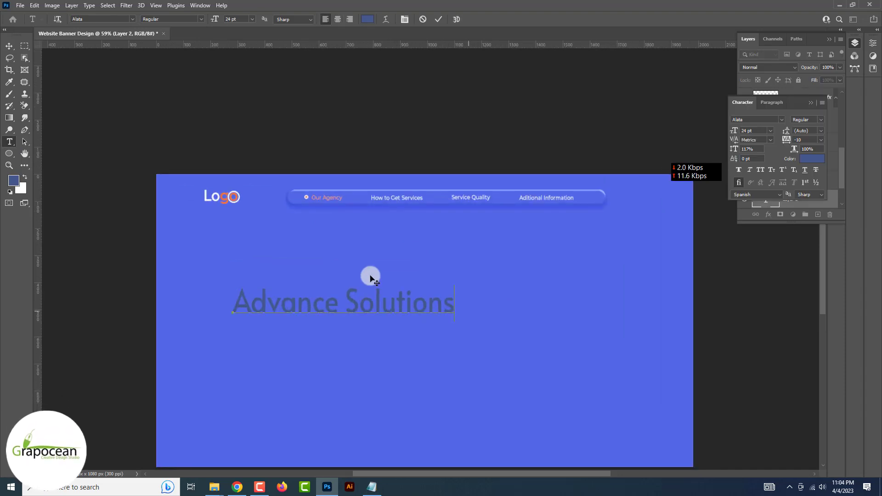
{"action": "type", "text": "r Gr"}
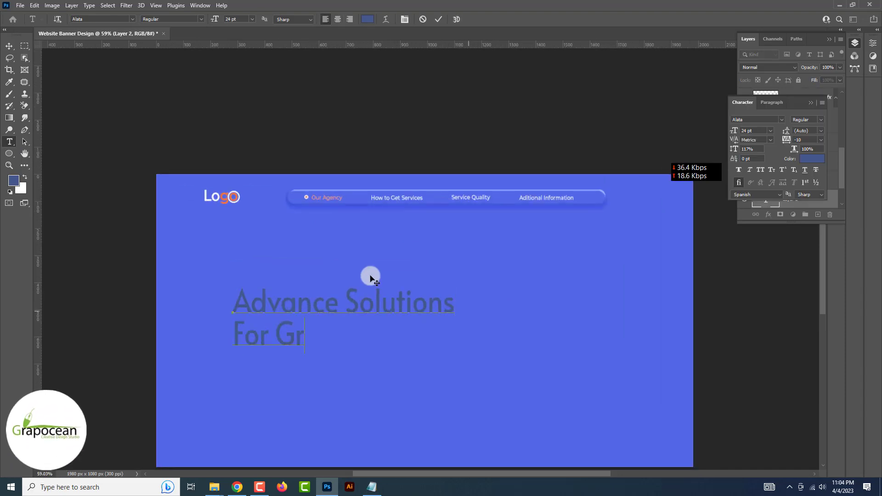
{"action": "type", "text": "aphic Design Projects"}
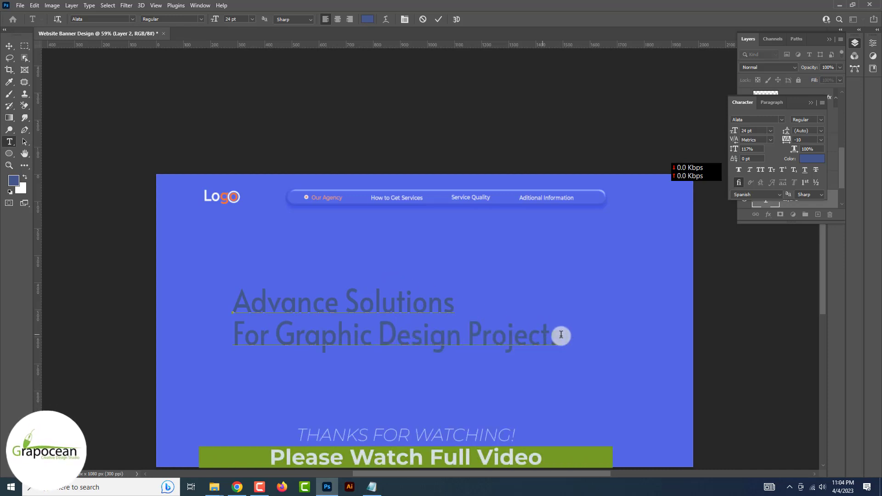
Recolour both heading lines to a near-white.
{"action": "left_click_drag", "start_coordinate": [561, 335], "coordinate": [199, 282]}
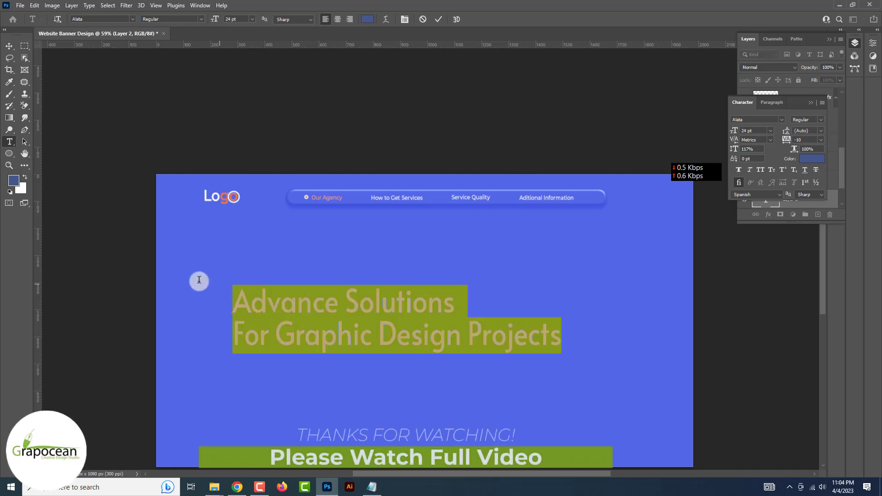
{"action": "left_click", "coordinate": [366, 20]}
{"action": "type", "text": "Advance"}
{"action": "left_click", "coordinate": [774, 316]}
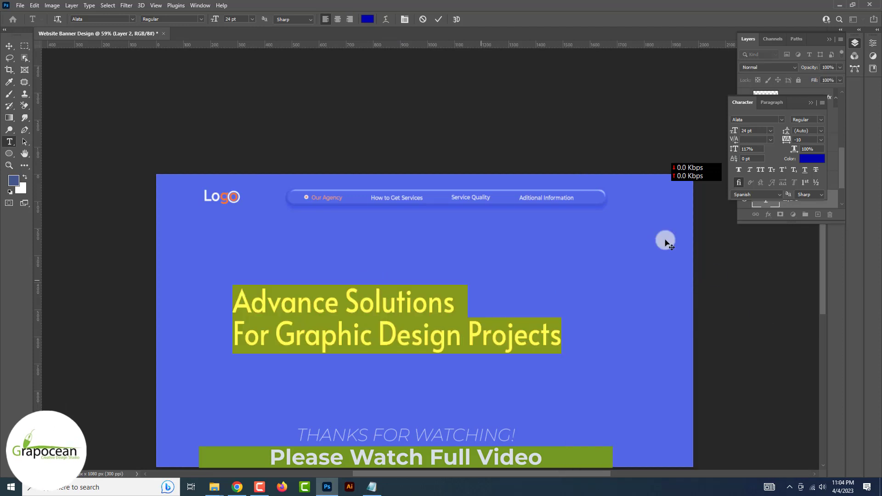
{"action": "left_click", "coordinate": [368, 19]}
{"action": "left_click", "coordinate": [206, 192]}
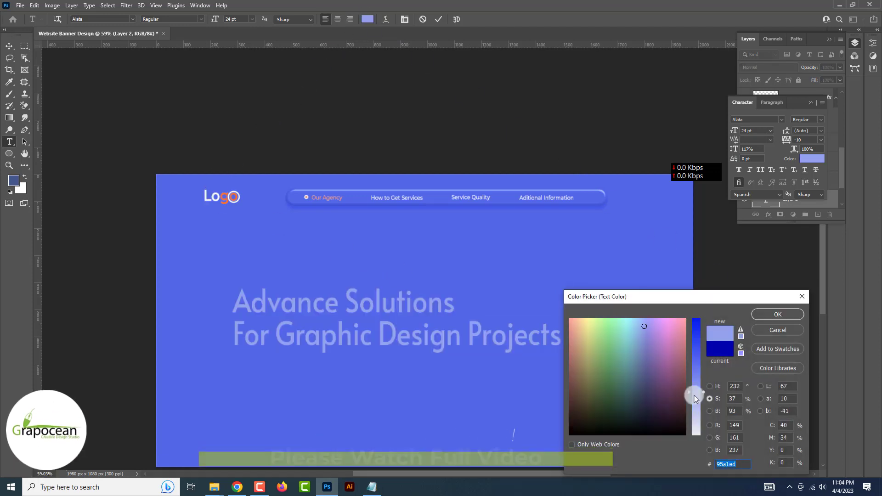
{"action": "left_click", "coordinate": [777, 314]}
Break the heading before "Design Projects" and move the text block up so its left edge sits under the logo.
{"action": "left_click", "coordinate": [374, 339]}
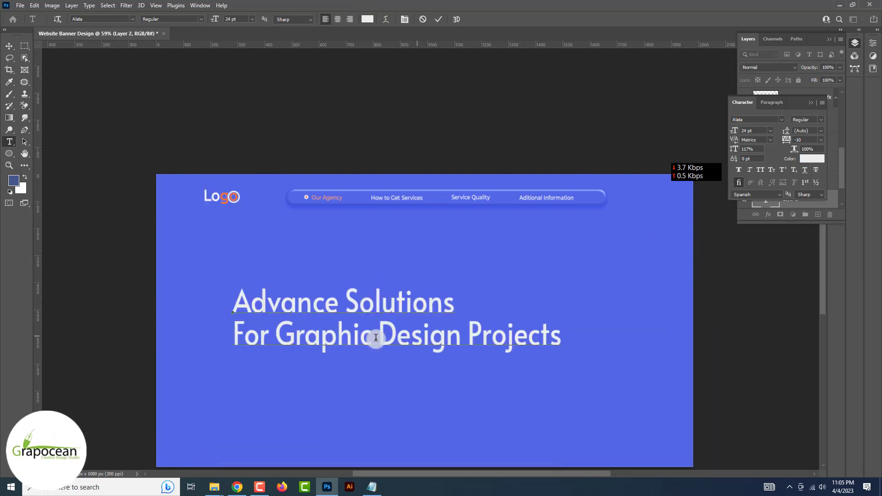
{"action": "key", "text": "Return"}
{"action": "left_click", "coordinate": [9, 49]}
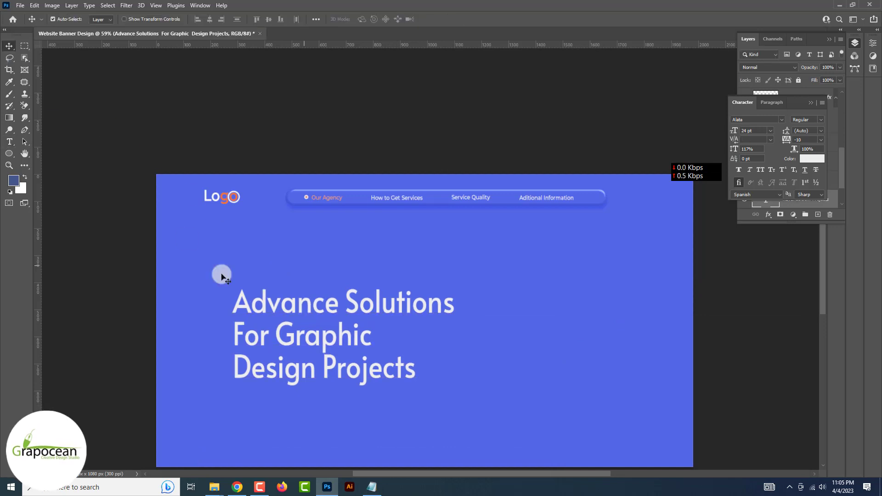
{"action": "left_click_drag", "start_coordinate": [291, 346], "coordinate": [258, 311]}
{"action": "scroll", "coordinate": [317, 280], "scroll_direction": "down", "scroll_amount": 4, "text": "alt"}
{"action": "scroll", "coordinate": [355, 304], "scroll_direction": "up", "scroll_amount": 3, "text": "alt"}
{"action": "left_click_drag", "start_coordinate": [355, 305], "coordinate": [356, 314]}
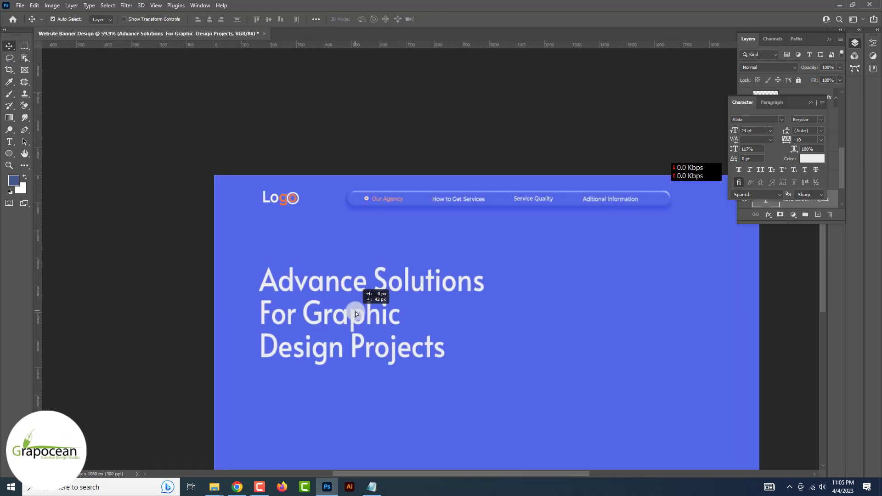
Set the whole heading's kerning to Optical and deselect the text.
{"action": "left_click", "coordinate": [12, 142]}
{"action": "left_click", "coordinate": [435, 352]}
{"action": "key", "text": "ctrl+a"}
{"action": "left_click", "coordinate": [770, 140]}
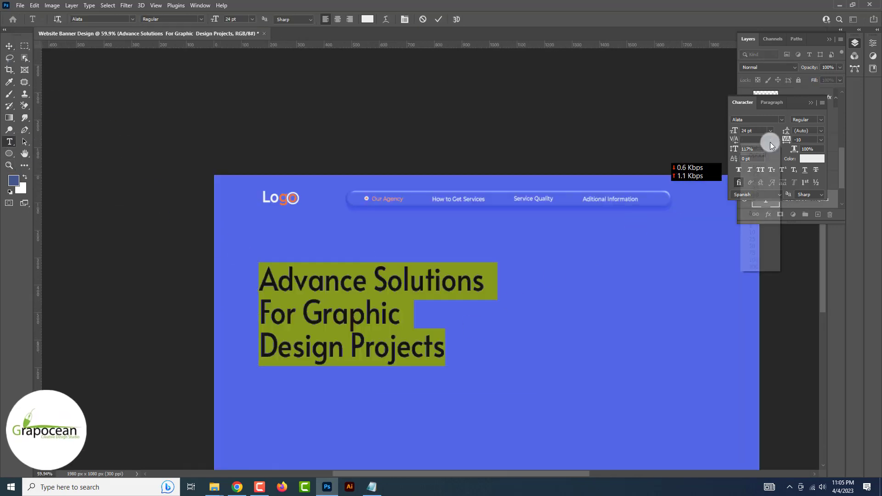
{"action": "left_click", "coordinate": [763, 156]}
{"action": "left_click", "coordinate": [9, 47]}
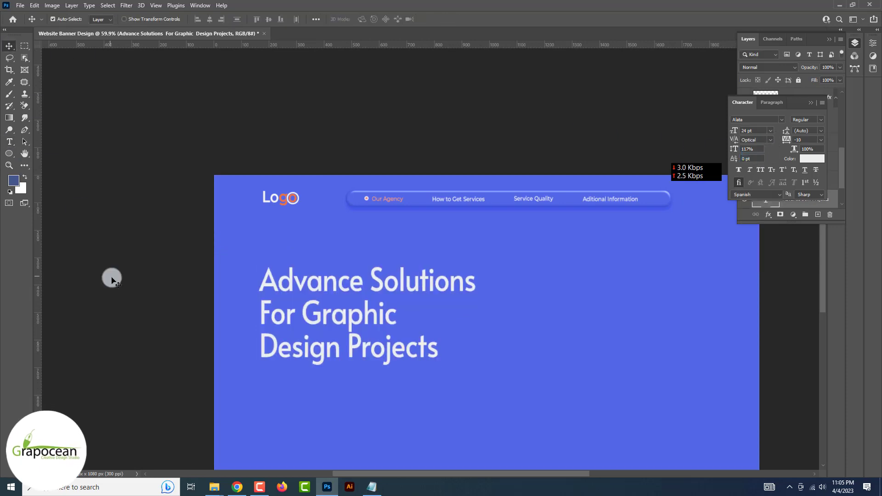
{"action": "left_click", "coordinate": [111, 277]}
Rearrange the heading's line breaks to read "Advance Solutions For", "Graphic Design" and "Projects".
{"action": "left_click", "coordinate": [11, 142]}
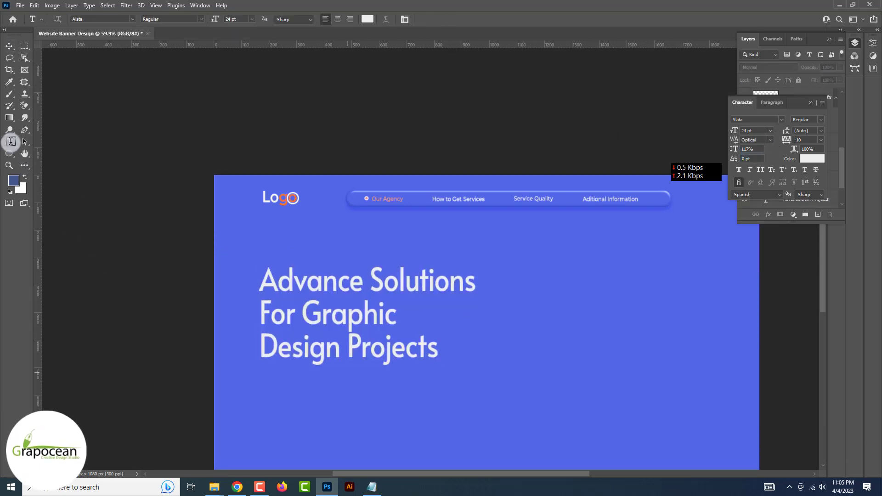
{"action": "left_click", "coordinate": [264, 345]}
{"action": "key", "text": "BackSpace"}
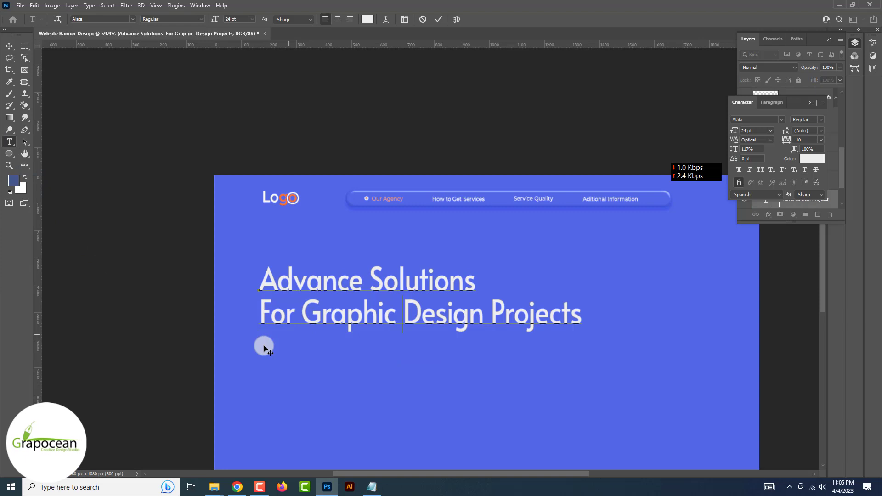
{"action": "left_click", "coordinate": [264, 311]}
{"action": "key", "text": "BackSpace"}
{"action": "left_click", "coordinate": [525, 282]}
{"action": "key", "text": "Return"}
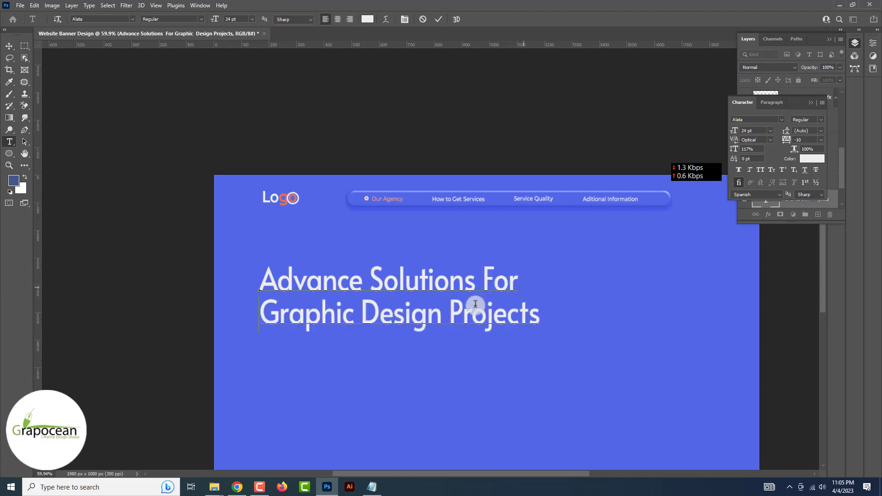
{"action": "left_click", "coordinate": [449, 315]}
{"action": "key", "text": "Return"}
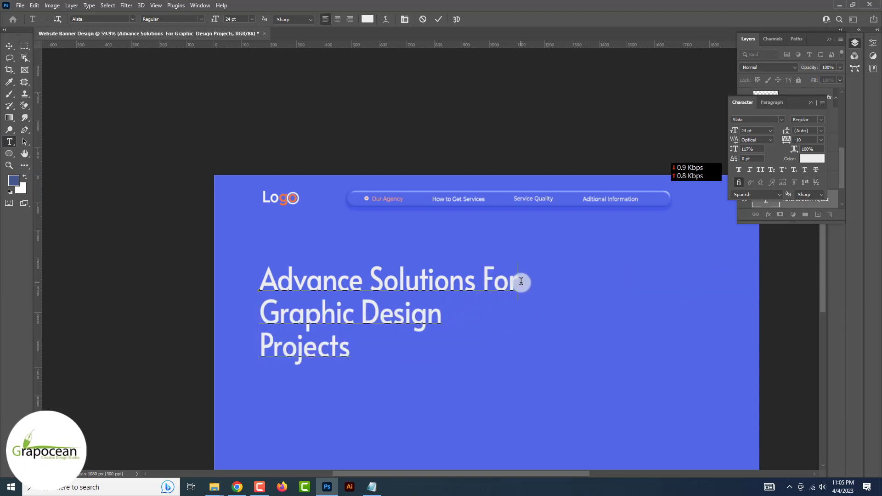
Set the "Advance Solutions For" line to 12 pt in the Courgette font.
{"action": "left_click_drag", "start_coordinate": [521, 281], "coordinate": [244, 279]}
{"action": "left_click_drag", "start_coordinate": [213, 18], "coordinate": [201, 21]}
{"action": "left_click", "coordinate": [132, 19]}
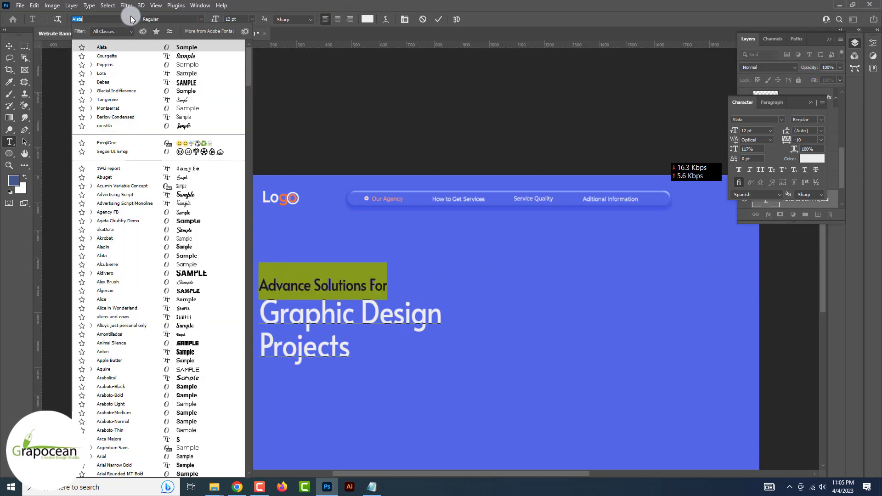
{"action": "left_click", "coordinate": [175, 57]}
Move the heading block up, closer to the navigation bar.
{"action": "left_click", "coordinate": [9, 46]}
{"action": "scroll", "coordinate": [441, 331], "scroll_direction": "down", "scroll_amount": 2}
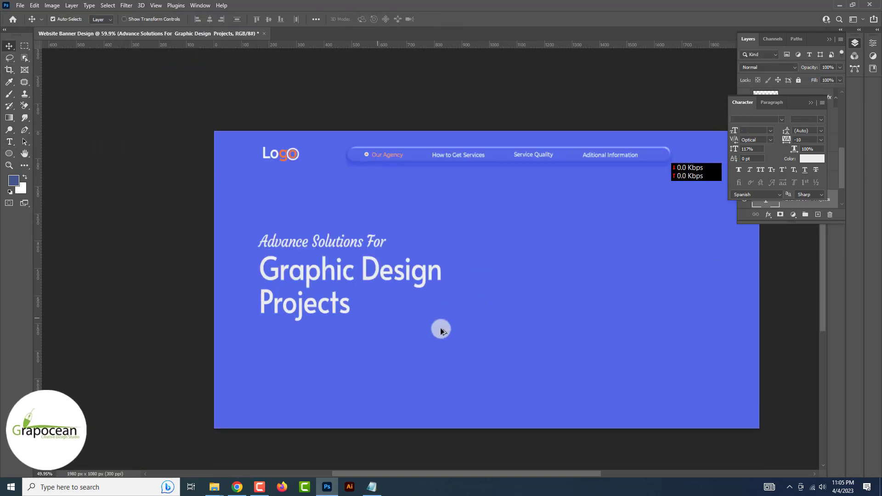
{"action": "left_click_drag", "start_coordinate": [352, 272], "coordinate": [354, 245]}
Draw a paragraph text box about 692 px wide below the heading, holding the Lorem ipsum placeholder text.
{"action": "scroll", "coordinate": [441, 329], "scroll_direction": "down", "scroll_amount": 4, "text": "alt"}
{"action": "scroll", "coordinate": [441, 329], "scroll_direction": "up", "scroll_amount": 3, "text": "alt"}
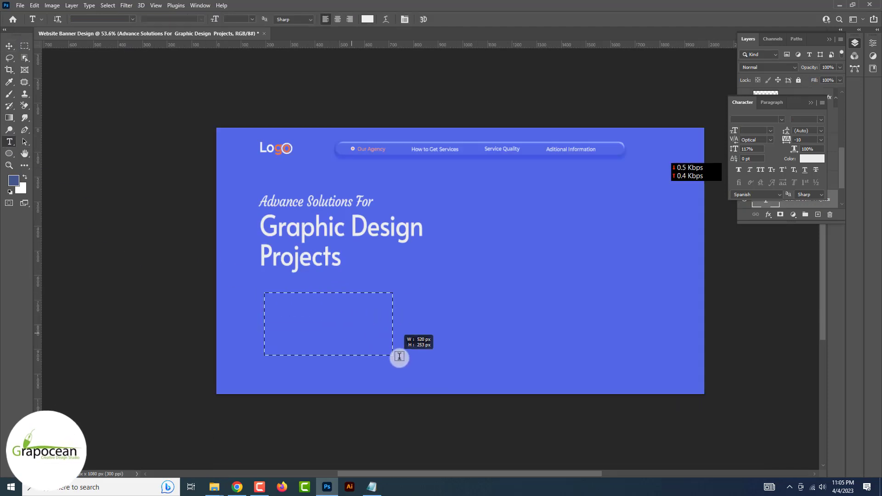
{"action": "left_click_drag", "start_coordinate": [399, 356], "coordinate": [433, 361]}
{"action": "left_click", "coordinate": [9, 45]}
Set the paragraph's leading to 5 pt.
{"action": "scroll", "coordinate": [9, 69], "scroll_direction": "up", "scroll_amount": 4, "text": "alt"}
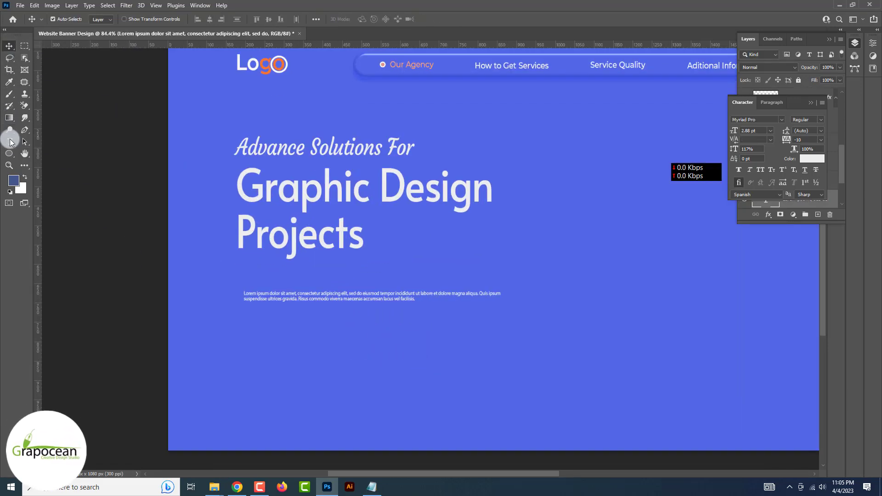
{"action": "left_click", "coordinate": [10, 142]}
{"action": "left_click", "coordinate": [349, 298]}
{"action": "left_click_drag", "start_coordinate": [787, 131], "coordinate": [790, 132]}
Repeat the Lorem ipsum text after itself and delete the repeated portion from "Quis ipsum" onward.
{"action": "left_click_drag", "start_coordinate": [429, 304], "coordinate": [217, 288]}
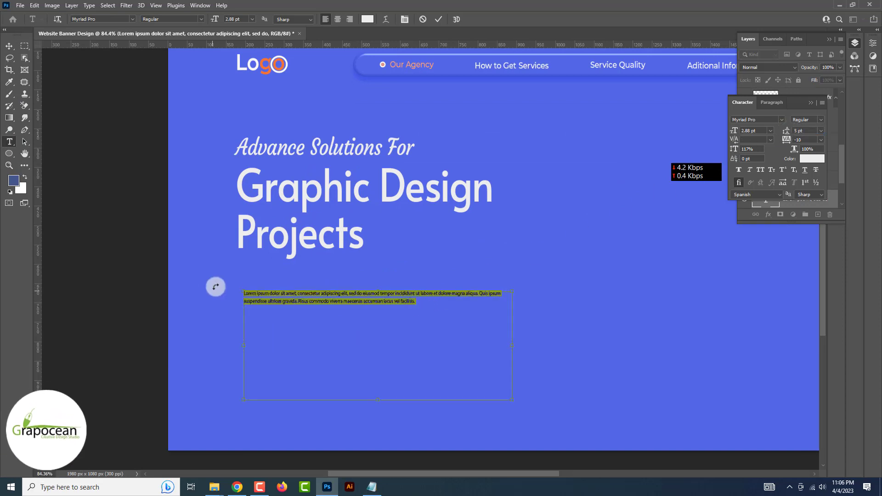
{"action": "left_click", "coordinate": [424, 301]}
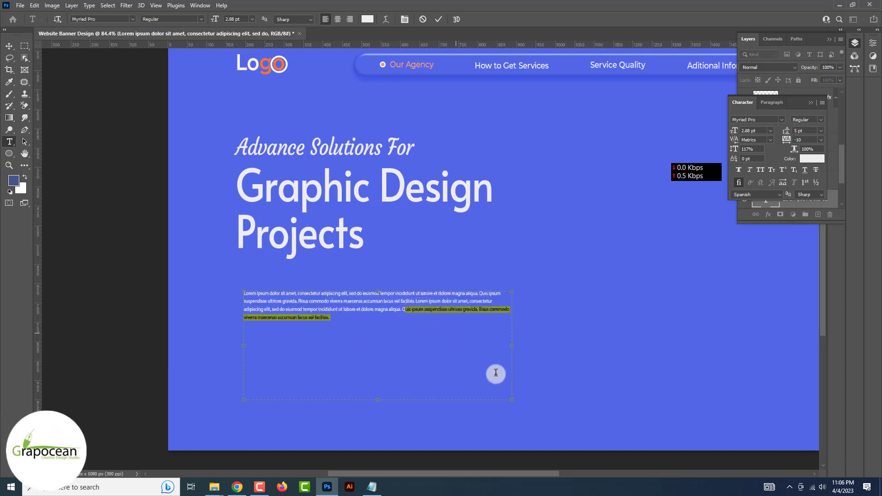
{"action": "key", "text": "BackSpace"}
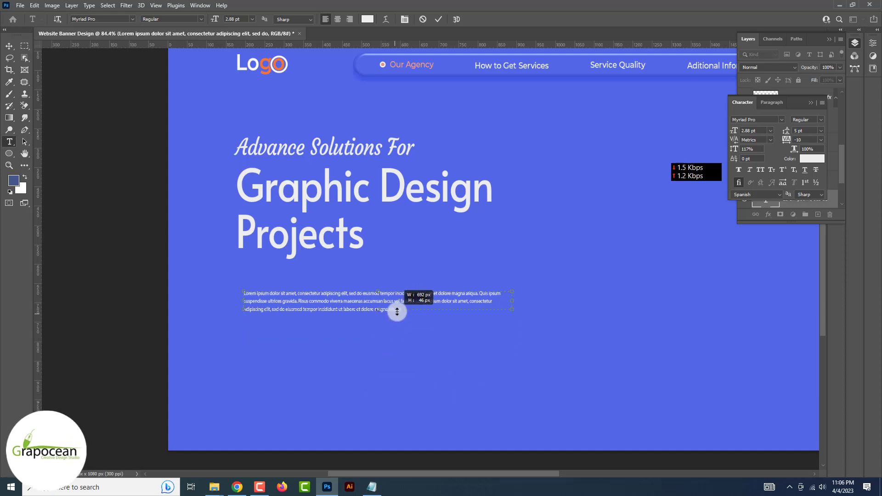
Resize the paragraph text box to about 489 by 108 px.
{"action": "left_click_drag", "start_coordinate": [451, 301], "coordinate": [433, 301]}
{"action": "left_click_drag", "start_coordinate": [338, 307], "coordinate": [340, 335]}
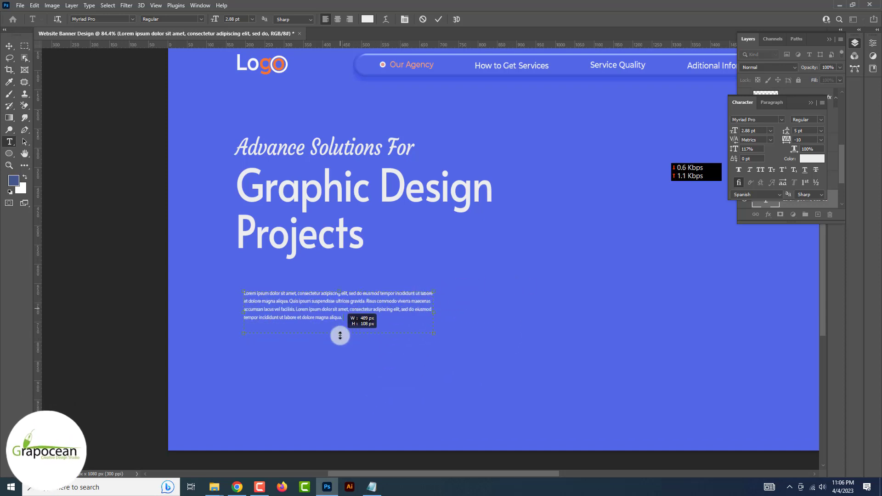
Narrow the paragraph text box so the Lorem ipsum text wraps onto three lines.
{"action": "left_click_drag", "start_coordinate": [432, 313], "coordinate": [412, 313]}
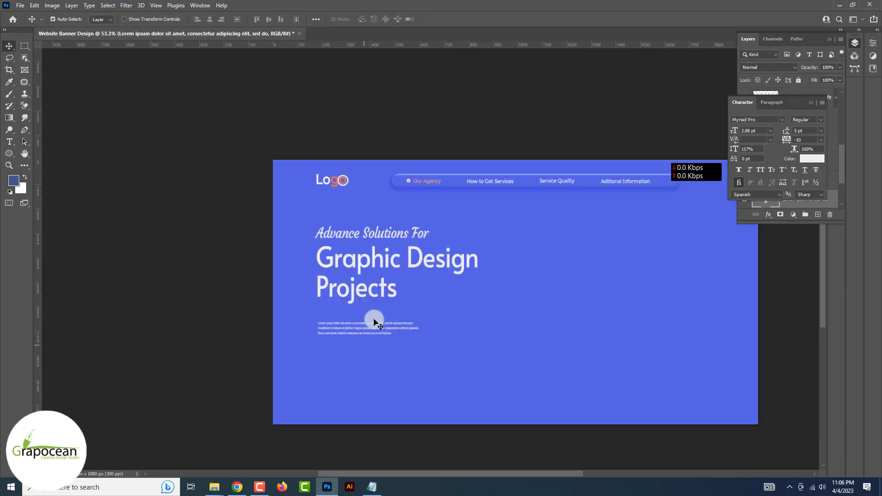
{"action": "scroll", "coordinate": [373, 319], "scroll_direction": "up", "scroll_amount": 2, "text": "alt"}
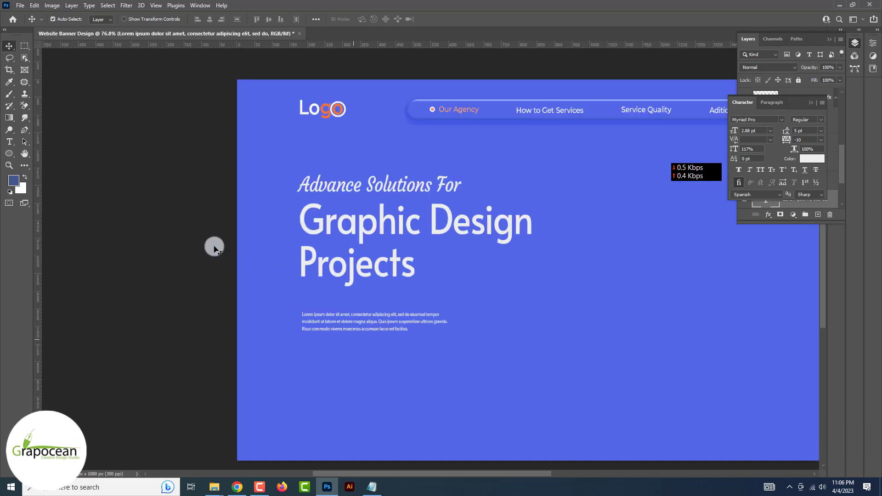
Draw a rectangle about 193 by 59 px below the paragraph and fill it with orange.
{"action": "right_click", "coordinate": [10, 154]}
{"action": "left_click", "coordinate": [40, 154]}
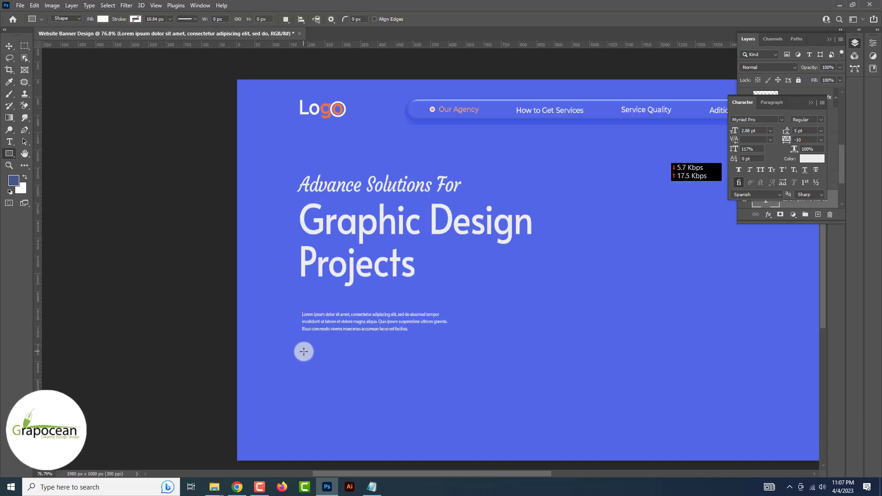
{"action": "left_click_drag", "start_coordinate": [303, 352], "coordinate": [371, 372], "text": "shift"}
{"action": "left_click", "coordinate": [101, 19]}
{"action": "left_click", "coordinate": [111, 68]}
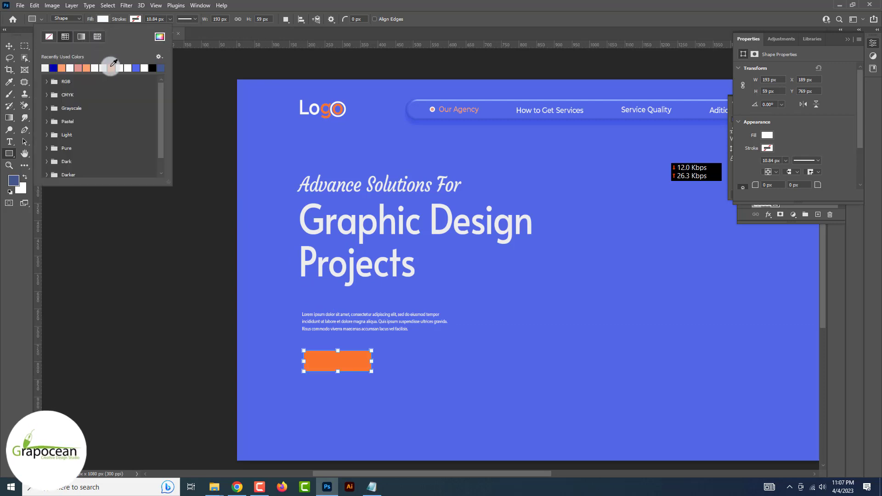
{"action": "left_click", "coordinate": [9, 46]}
Add the text "Order Now" below the orange rectangle and move it onto the rectangle.
{"action": "left_click", "coordinate": [10, 142]}
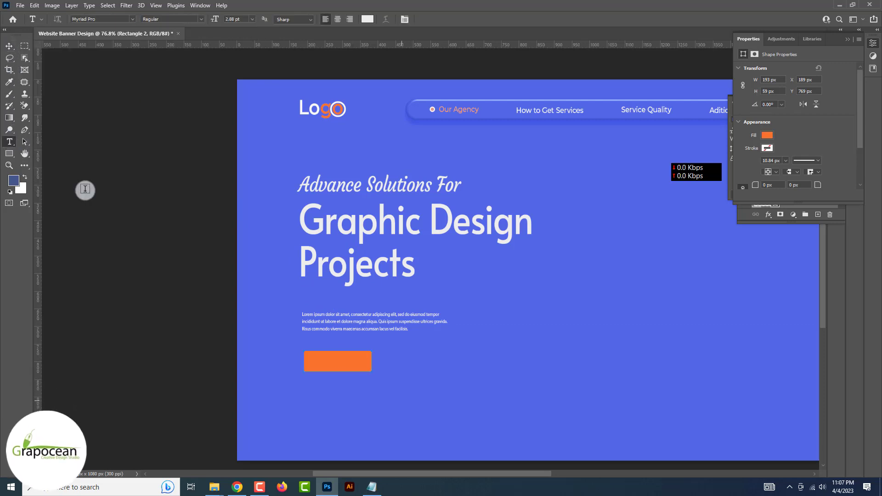
{"action": "left_click", "coordinate": [404, 398]}
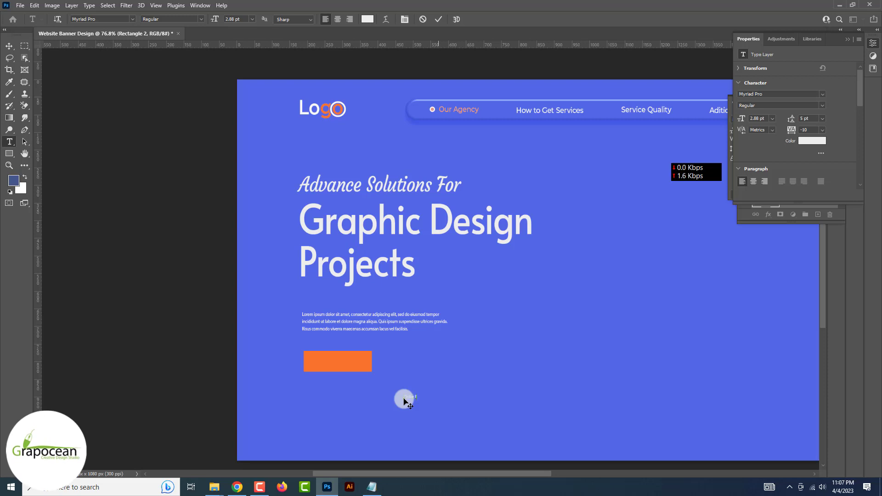
{"action": "type", "text": "Order Now"}
{"action": "left_click", "coordinate": [9, 46]}
{"action": "scroll", "coordinate": [419, 405], "scroll_direction": "up", "scroll_amount": 2, "text": "alt"}
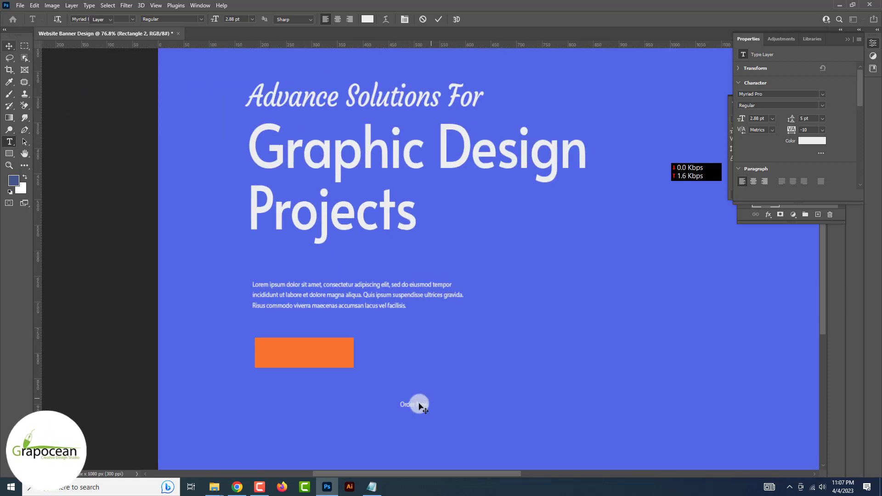
{"action": "left_click_drag", "start_coordinate": [420, 407], "coordinate": [318, 361]}
{"action": "scroll", "coordinate": [316, 357], "scroll_direction": "up", "scroll_amount": 4, "text": "alt"}
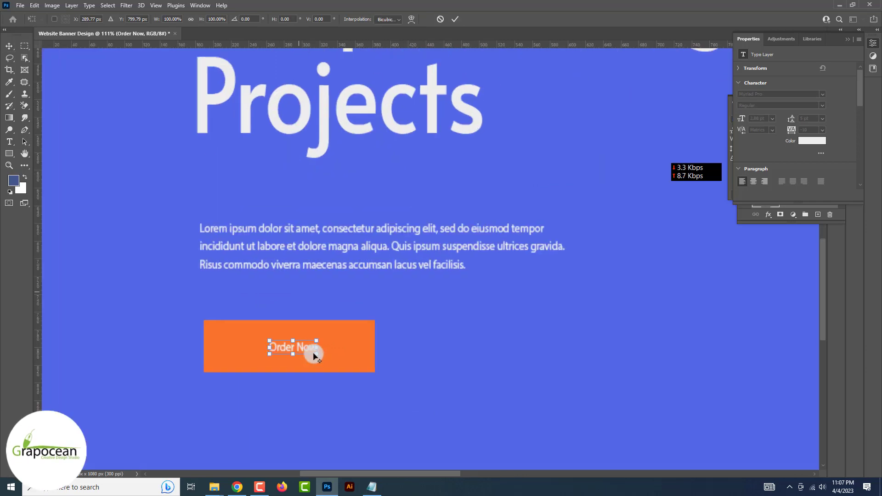
Centre the Order Now text on the orange rectangle, then clear the layer selection.
{"action": "key", "text": "ctrl+t"}
{"action": "left_click_drag", "start_coordinate": [329, 355], "coordinate": [301, 349]}
{"action": "left_click", "coordinate": [386, 250]}
{"action": "left_click", "coordinate": [317, 345]}
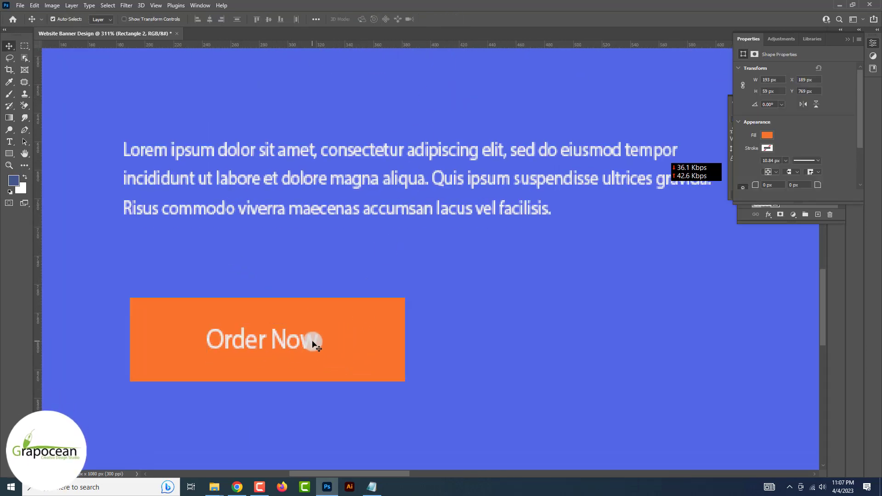
{"action": "left_click", "coordinate": [210, 21]}
{"action": "left_click", "coordinate": [24, 45]}
{"action": "key", "text": "ctrl+0"}
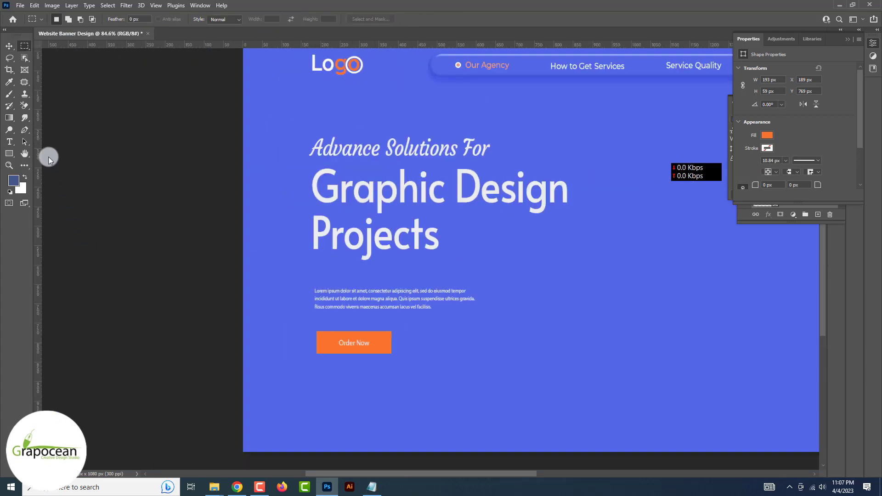
{"action": "left_click", "coordinate": [7, 50]}
{"action": "left_click", "coordinate": [156, 219]}
Collapse the Properties, Character and Layers panels to clear the view of the whole banner.
{"action": "scroll", "coordinate": [393, 305], "scroll_direction": "down", "scroll_amount": 9, "text": "alt"}
{"action": "scroll", "coordinate": [597, 271], "scroll_direction": "up", "scroll_amount": 1, "text": "alt"}
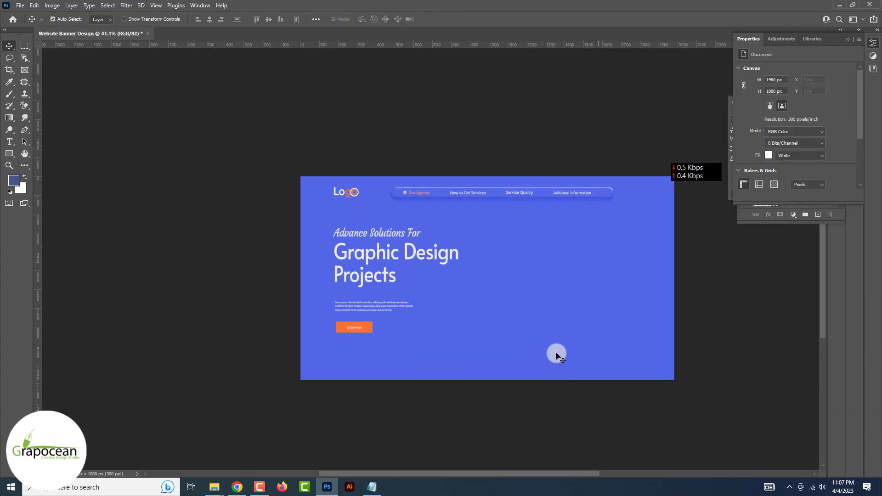
{"action": "left_click", "coordinate": [548, 284]}
{"action": "left_click", "coordinate": [848, 40]}
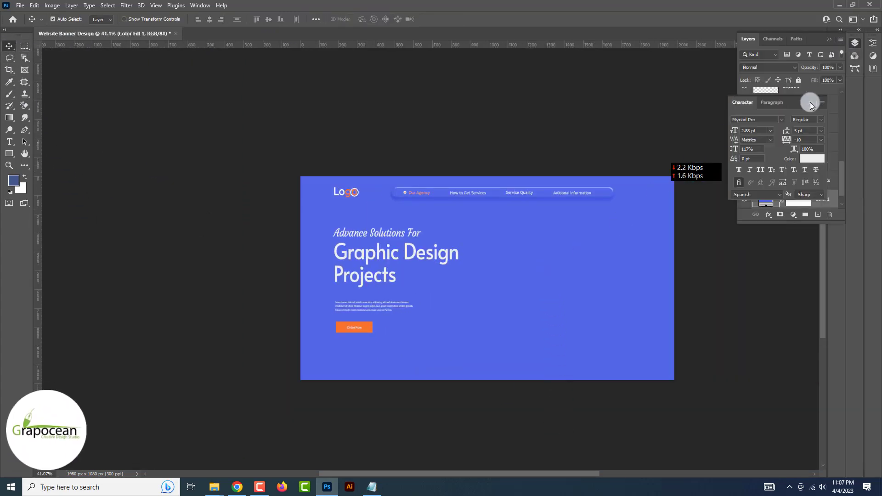
{"action": "left_click", "coordinate": [810, 102]}
{"action": "left_click", "coordinate": [830, 40]}
Switch to Pixcap in the browser, reload it and create a new project from My Projects.
{"action": "left_click", "coordinate": [328, 487]}
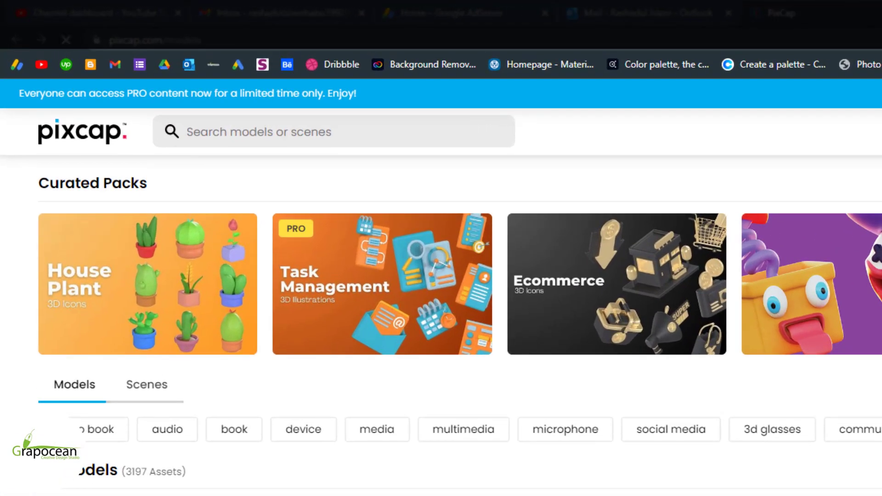
{"action": "key", "text": "F5"}
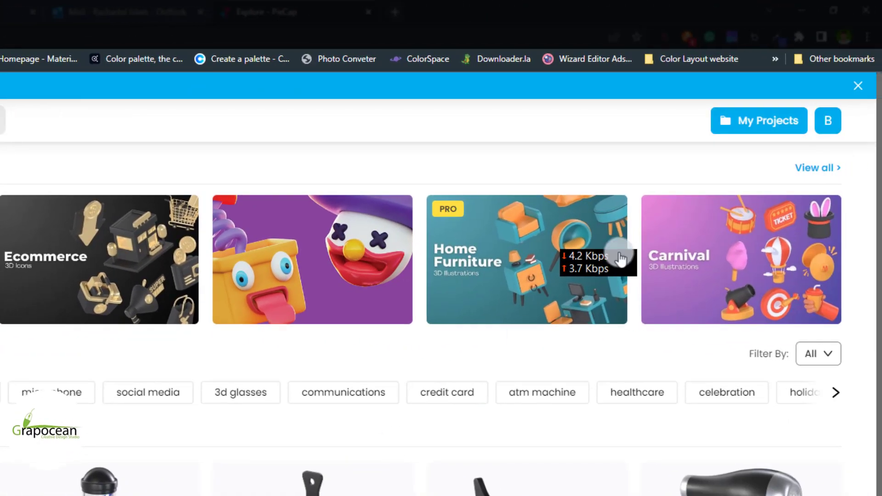
{"action": "left_click", "coordinate": [776, 123]}
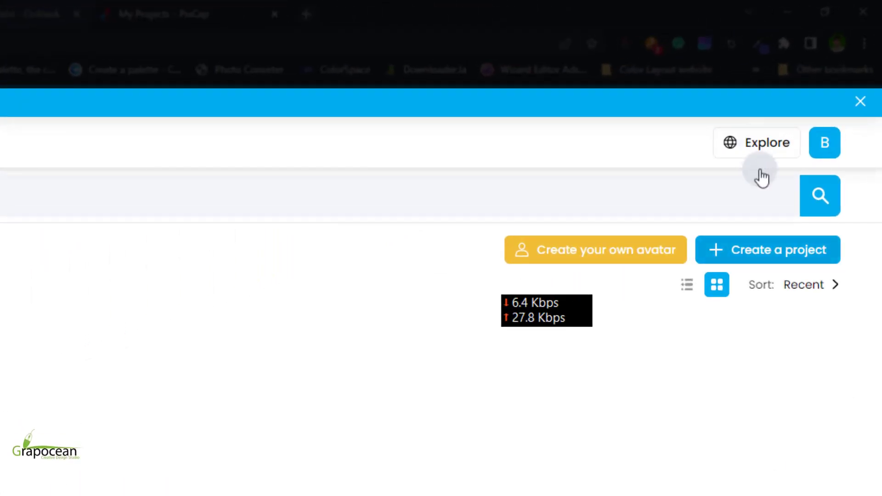
{"action": "left_click", "coordinate": [773, 248]}
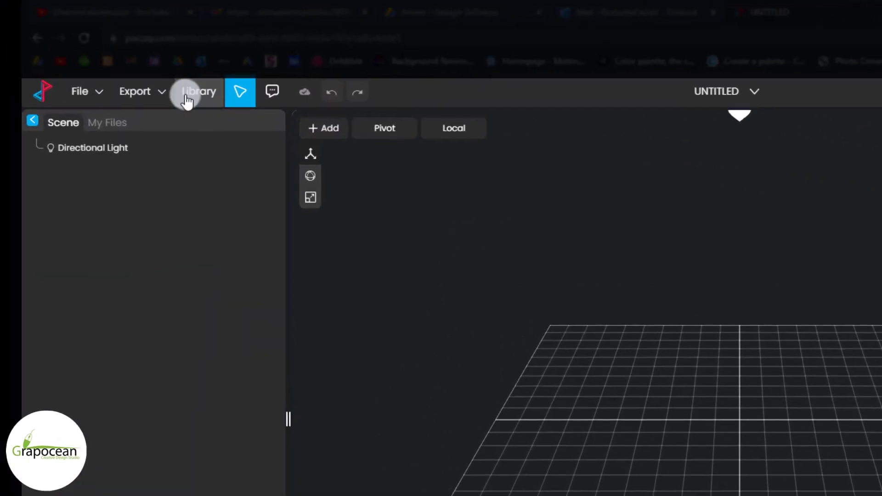
Browse the library's "device" models and add the Call To Action laptop model to the scene.
{"action": "left_click", "coordinate": [110, 55]}
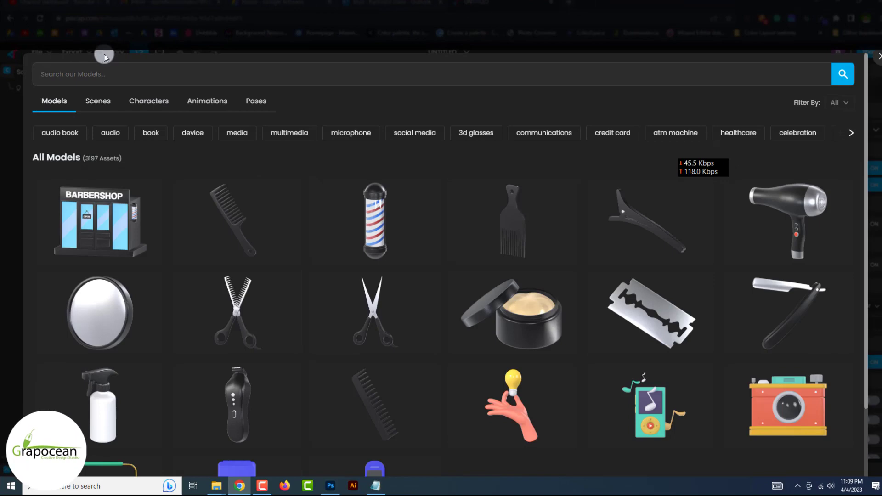
{"action": "scroll", "coordinate": [104, 55], "scroll_direction": "down", "scroll_amount": 7}
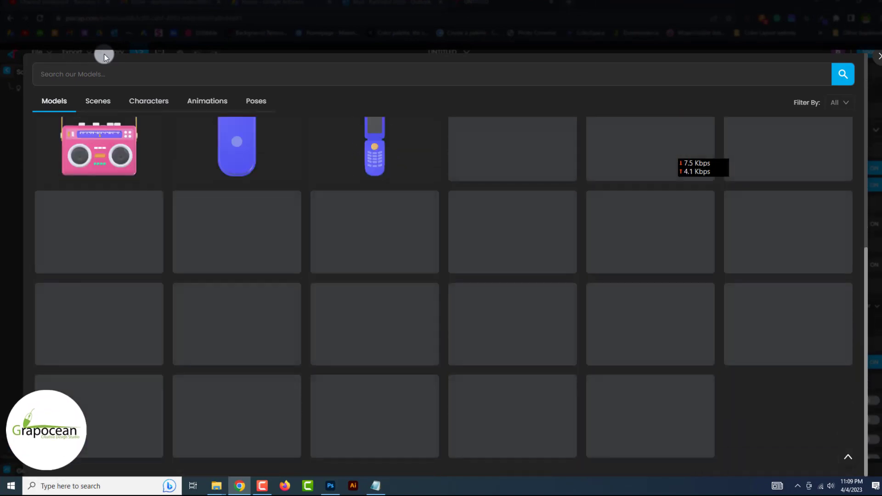
{"action": "scroll", "coordinate": [104, 53], "scroll_direction": "up", "scroll_amount": 7}
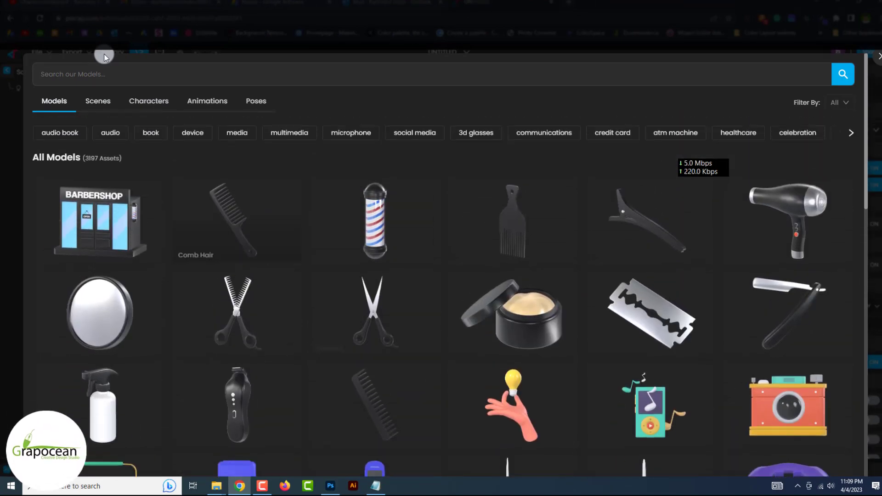
{"action": "left_click", "coordinate": [193, 132]}
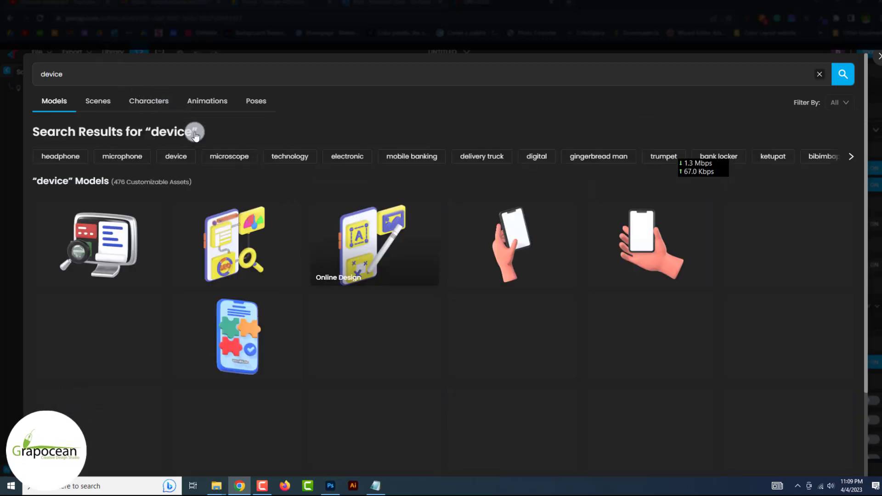
{"action": "scroll", "coordinate": [195, 135], "scroll_direction": "down", "scroll_amount": 2}
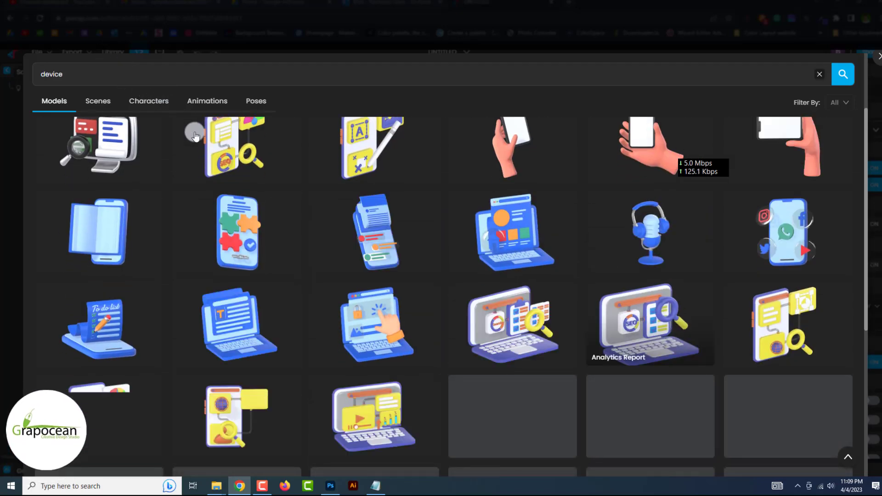
{"action": "scroll", "coordinate": [195, 134], "scroll_direction": "down", "scroll_amount": 3}
{"action": "scroll", "coordinate": [195, 134], "scroll_direction": "down", "scroll_amount": 2}
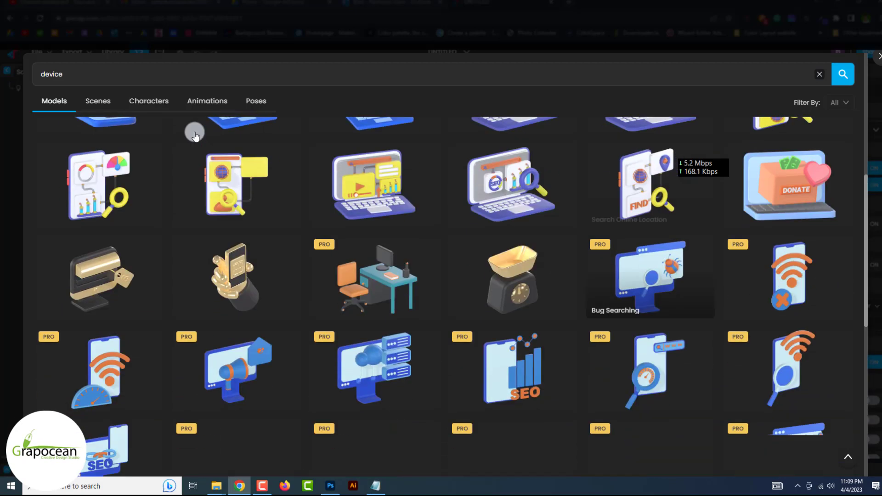
{"action": "scroll", "coordinate": [196, 134], "scroll_direction": "down", "scroll_amount": 4}
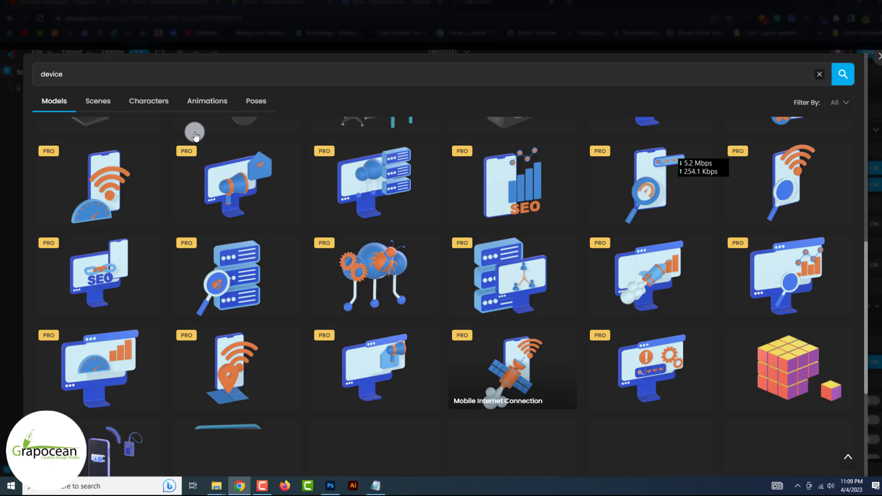
{"action": "scroll", "coordinate": [194, 135], "scroll_direction": "up", "scroll_amount": 4}
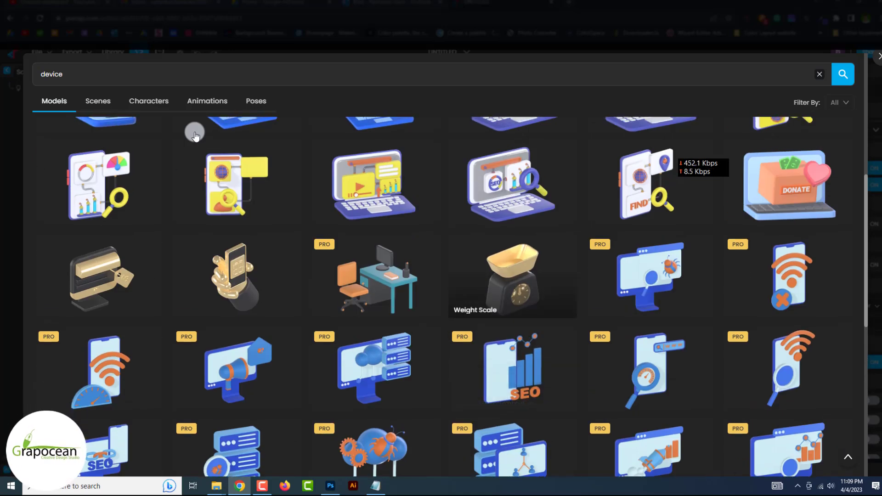
{"action": "scroll", "coordinate": [195, 135], "scroll_direction": "down", "scroll_amount": 2}
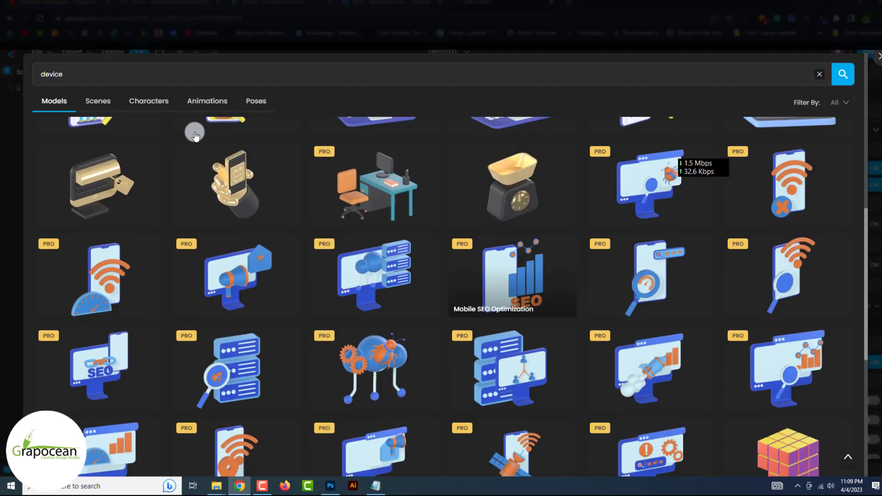
{"action": "scroll", "coordinate": [195, 135], "scroll_direction": "down", "scroll_amount": 2}
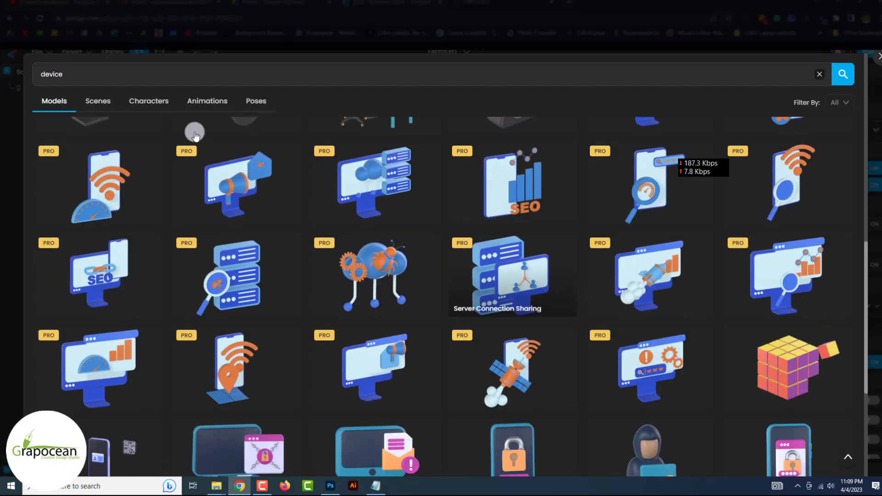
{"action": "scroll", "coordinate": [195, 133], "scroll_direction": "up", "scroll_amount": 10}
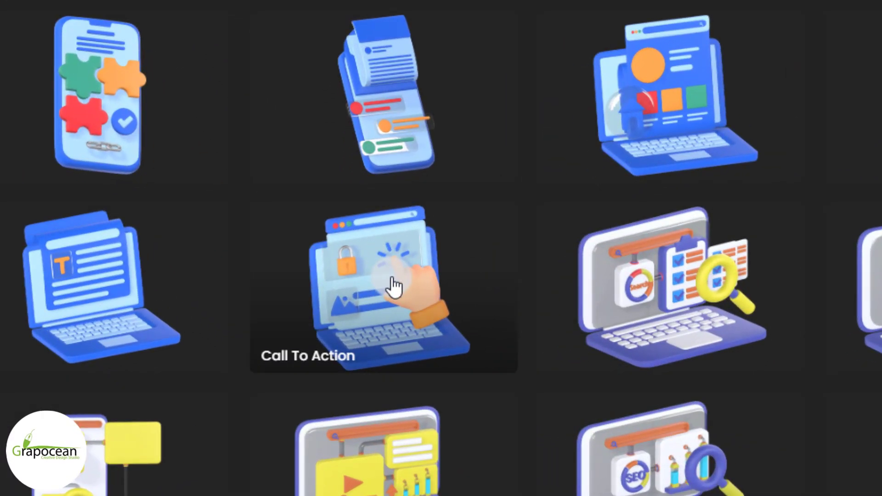
{"action": "left_click", "coordinate": [380, 369]}
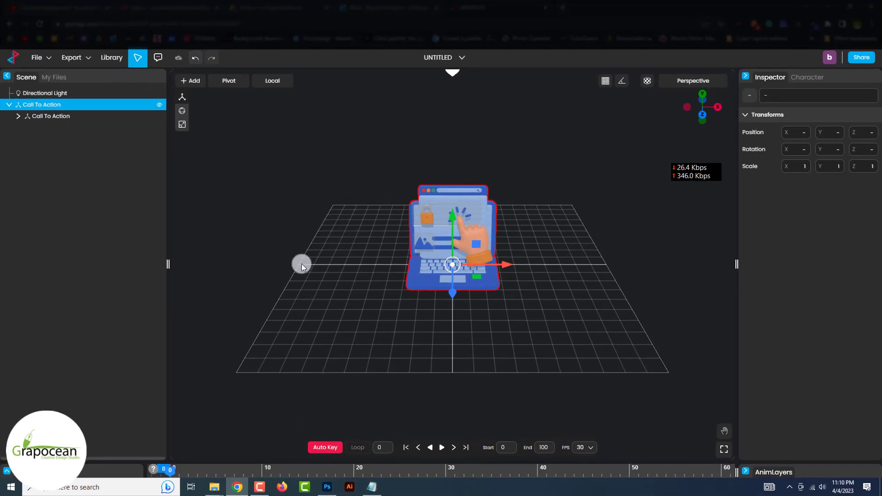
Rotate the Call To Action laptop about its vertical axis to face front right and move it to the grid's right side.
{"action": "left_click", "coordinate": [182, 111]}
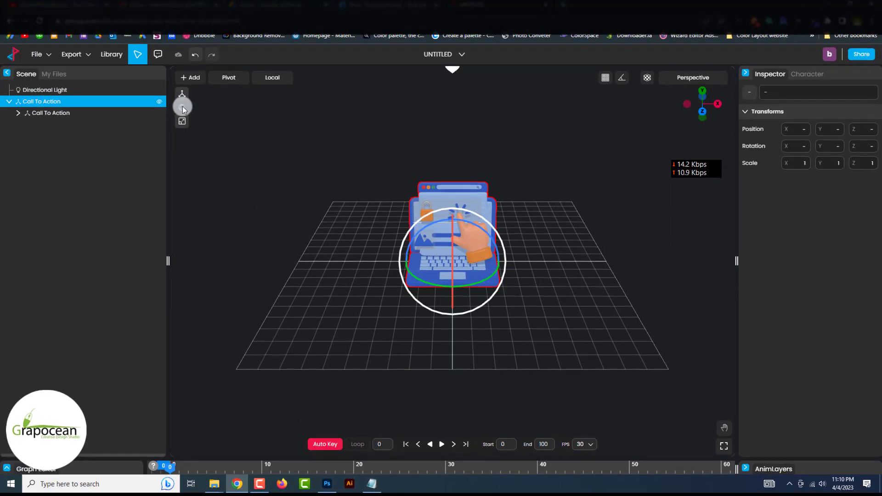
{"action": "left_click_drag", "start_coordinate": [445, 286], "coordinate": [485, 279]}
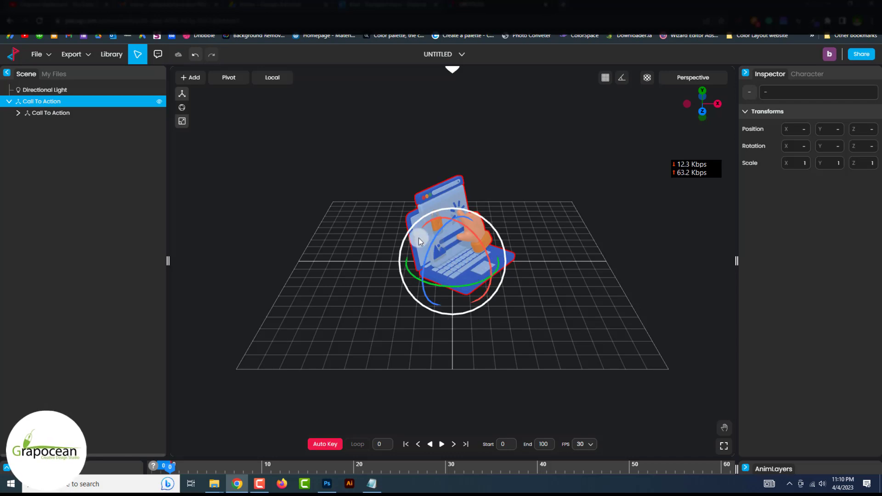
{"action": "left_click", "coordinate": [183, 97]}
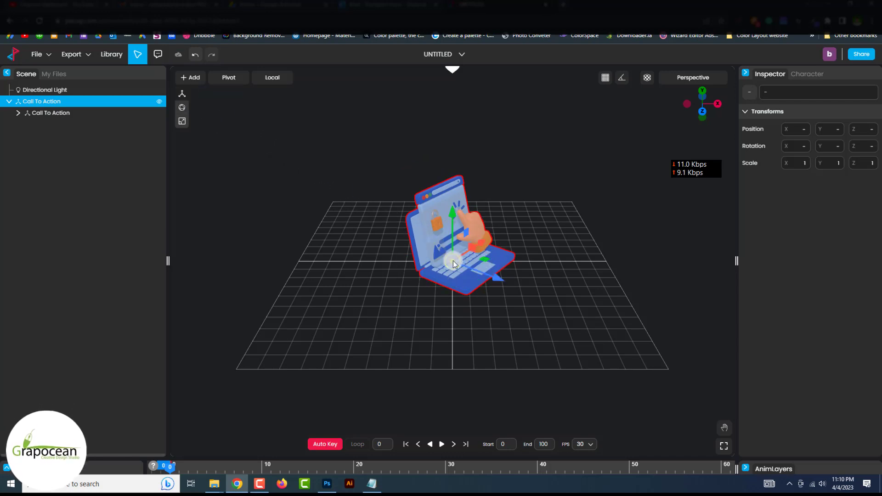
{"action": "left_click_drag", "start_coordinate": [453, 260], "coordinate": [528, 261]}
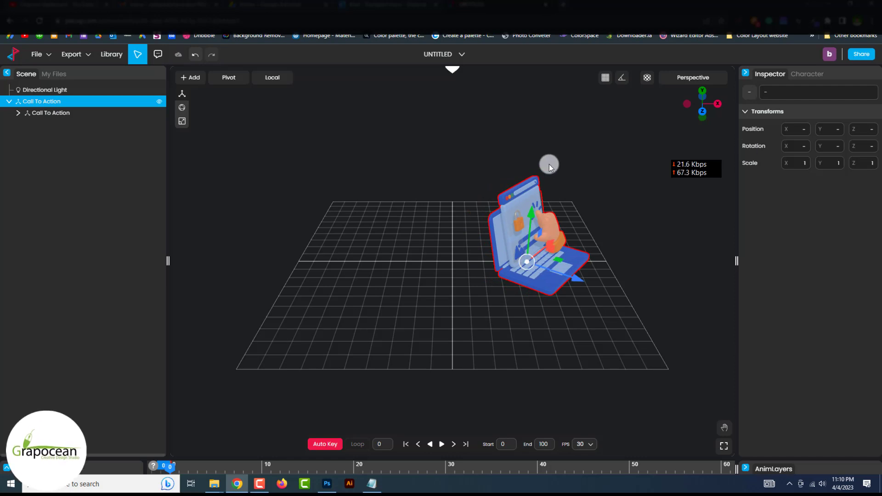
{"action": "left_click", "coordinate": [423, 247]}
Add the To Do List model from the library's "device" results to the scene.
{"action": "left_click", "coordinate": [106, 54]}
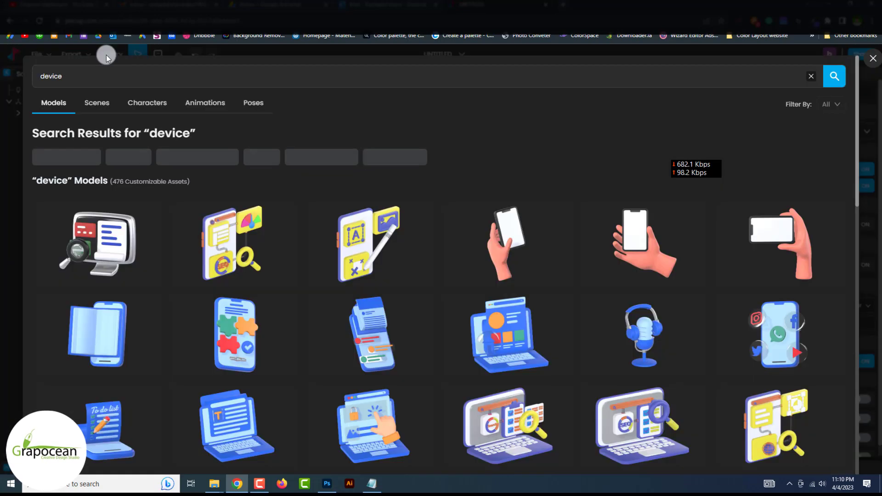
{"action": "scroll", "coordinate": [106, 57], "scroll_direction": "down", "scroll_amount": 5}
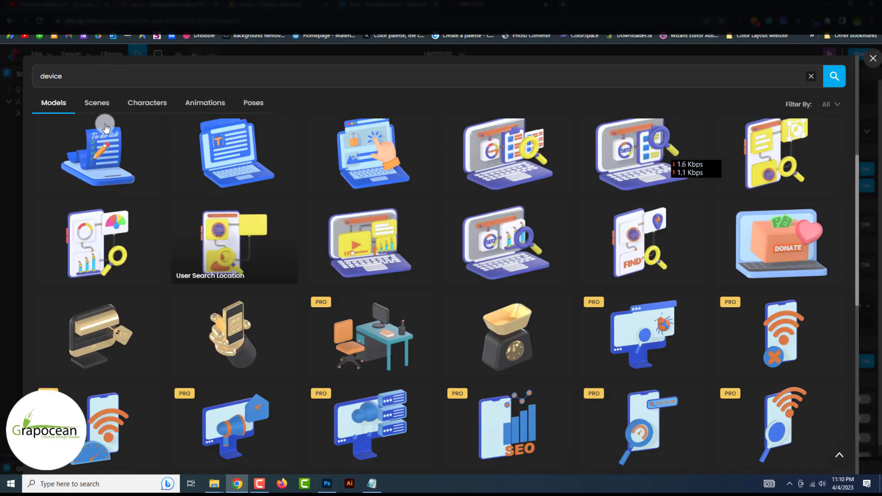
{"action": "left_click", "coordinate": [103, 154]}
Rotate the To Do List model about its vertical axis to face front left, and undo the last adjustment.
{"action": "left_click", "coordinate": [182, 107]}
{"action": "left_click_drag", "start_coordinate": [494, 271], "coordinate": [475, 262]}
{"action": "key", "text": "ctrl+z"}
Expand the Call To Action laptop into its component parts, check a few of them and select the Bottom Laptop part.
{"action": "left_click", "coordinate": [182, 94]}
{"action": "left_click", "coordinate": [552, 277]}
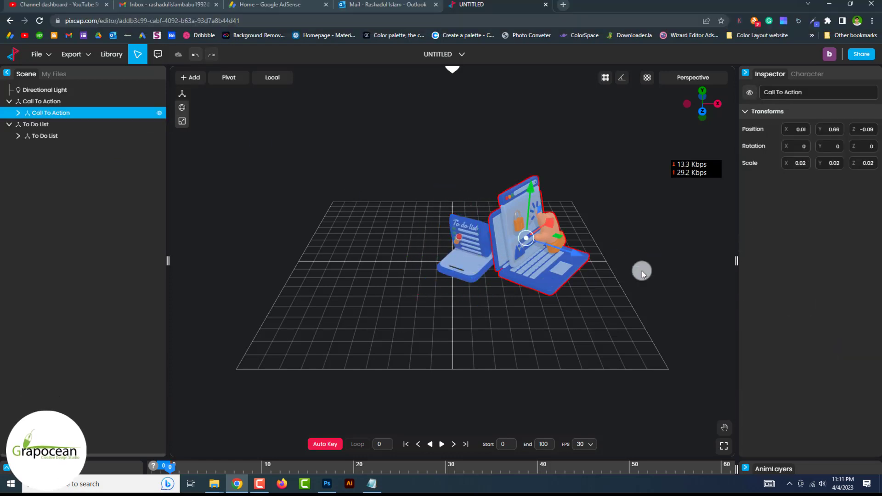
{"action": "left_click", "coordinate": [614, 275]}
{"action": "left_click", "coordinate": [556, 280]}
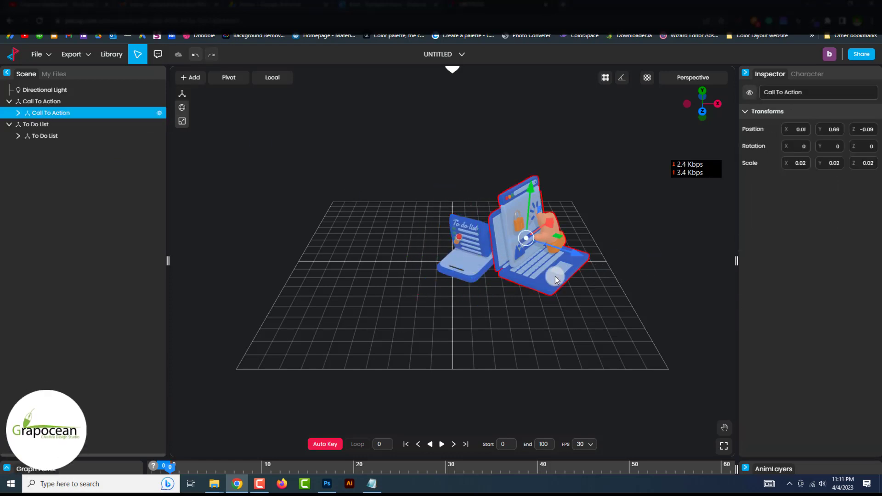
{"action": "left_click", "coordinate": [18, 113]}
{"action": "left_click", "coordinate": [61, 125]}
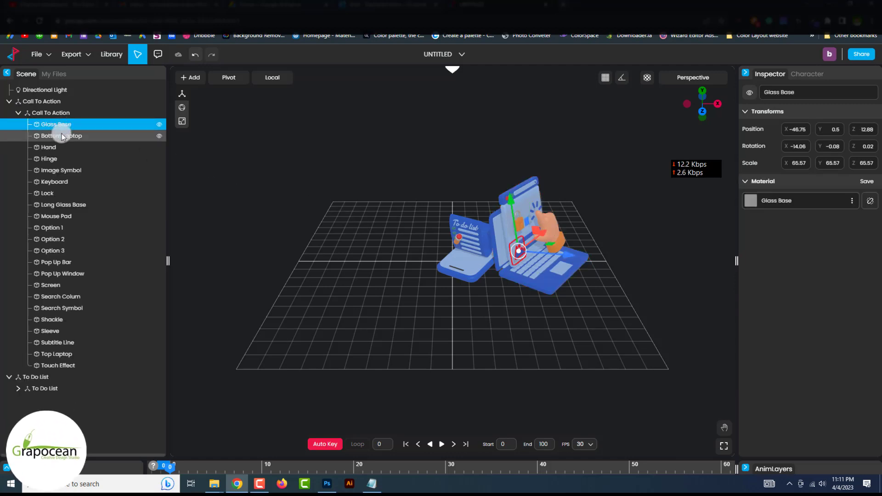
{"action": "left_click", "coordinate": [62, 136]}
{"action": "left_click", "coordinate": [52, 158]}
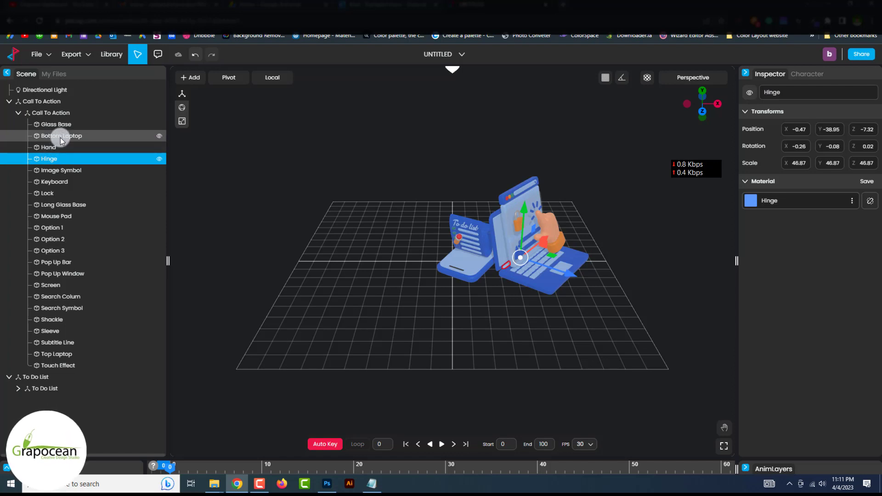
{"action": "left_click", "coordinate": [61, 136]}
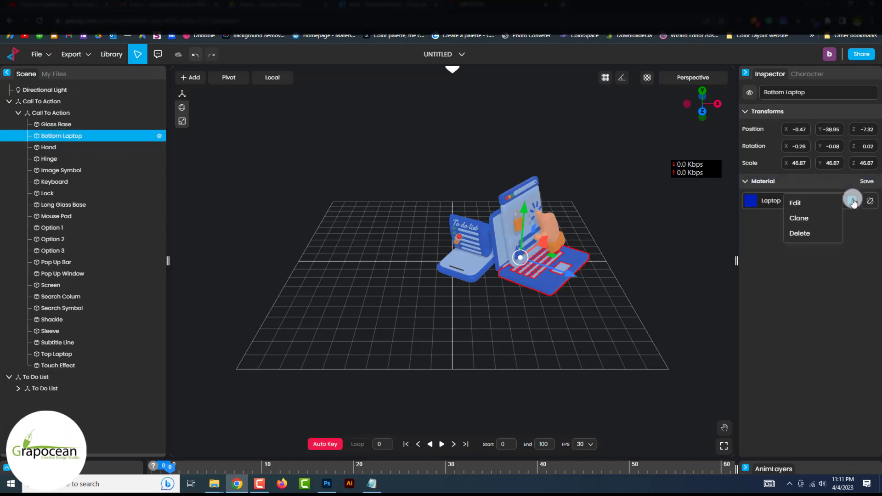
Try #2f13df and a light blue sampled from the scene as the Bottom Laptop's base color, undo the change and deselect the part.
{"action": "left_click", "coordinate": [818, 203]}
{"action": "left_click", "coordinate": [683, 222]}
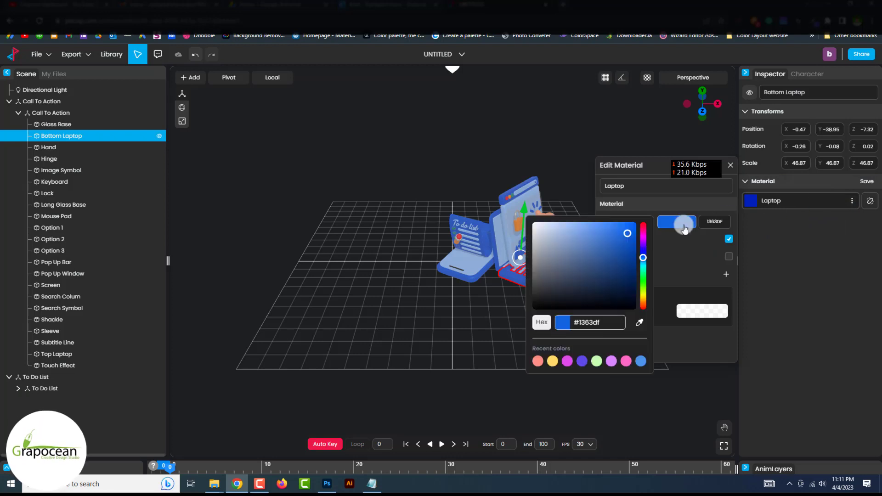
{"action": "mouse_move", "coordinate": [644, 258]}
{"action": "left_mouse_down"}
{"action": "mouse_move", "coordinate": [644, 238]}
{"action": "mouse_move", "coordinate": [641, 291]}
{"action": "mouse_move", "coordinate": [643, 251]}
{"action": "left_mouse_up"}
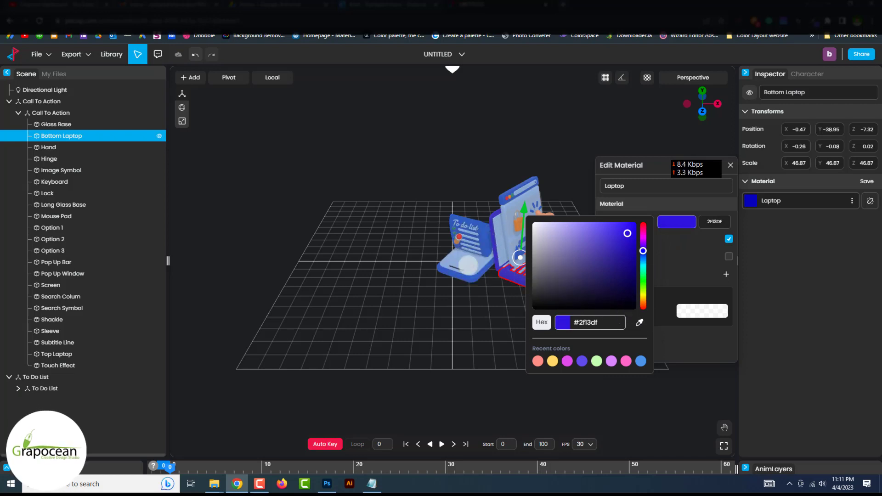
{"action": "left_click", "coordinate": [468, 265]}
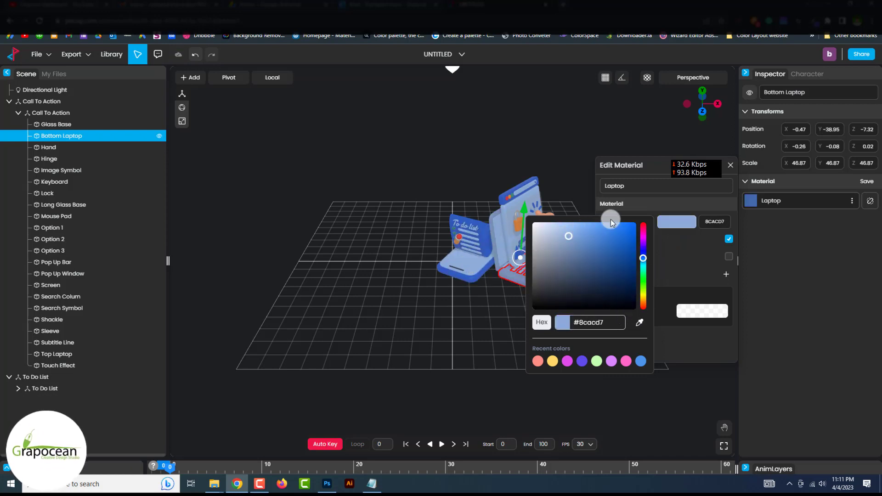
{"action": "left_click", "coordinate": [682, 238]}
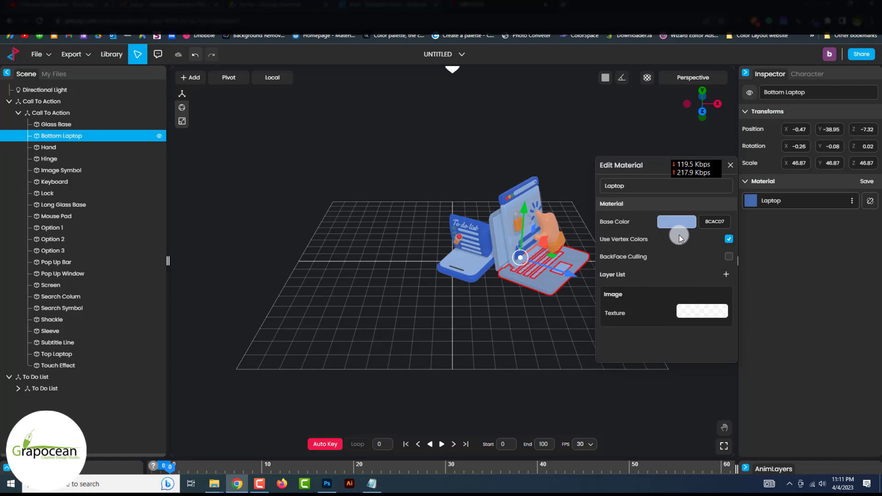
{"action": "key", "text": "ctrl+z"}
{"action": "left_click", "coordinate": [731, 167]}
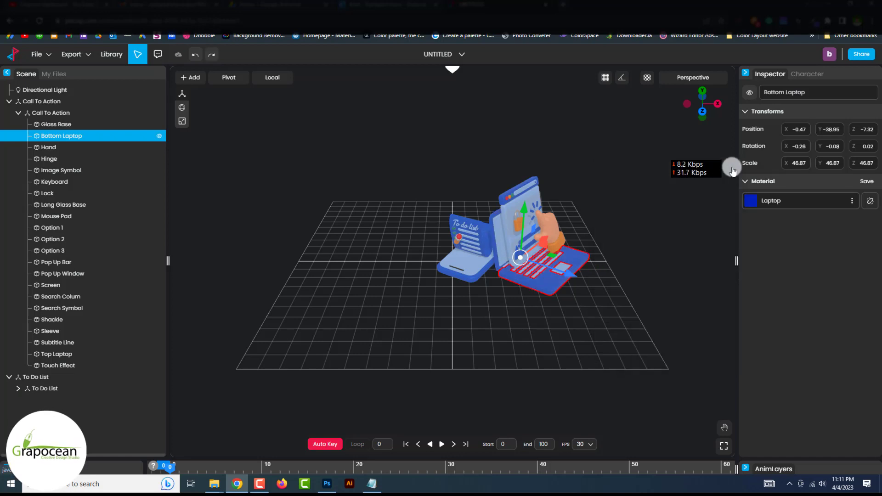
{"action": "left_click", "coordinate": [263, 241]}
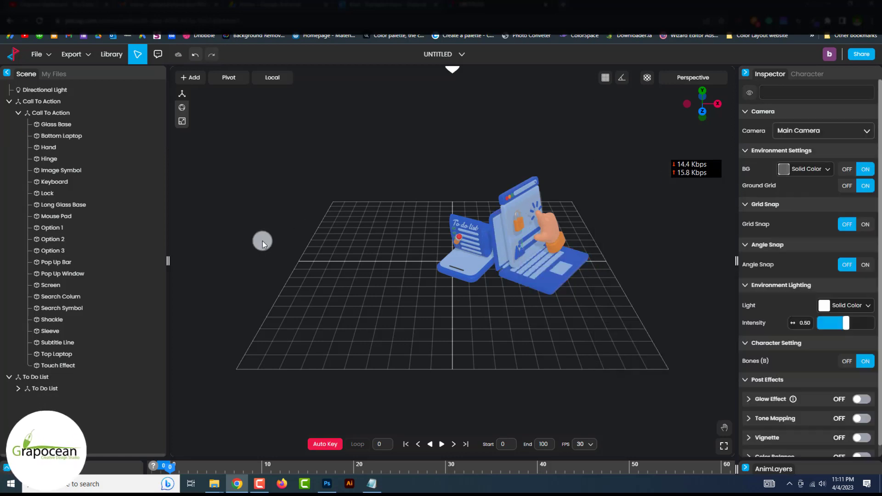
Add a sphere to the scene and shift it slightly along X to about -0.34, beside the To Do List model.
{"action": "left_click", "coordinate": [190, 78]}
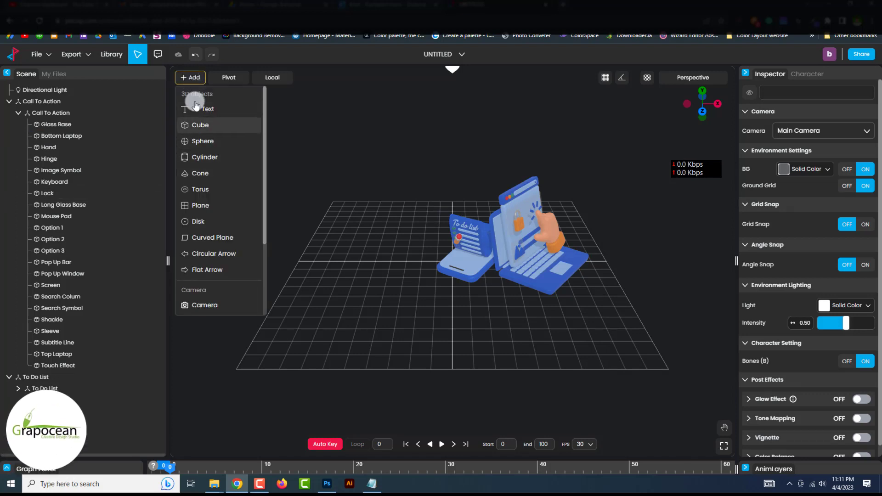
{"action": "left_click", "coordinate": [202, 141]}
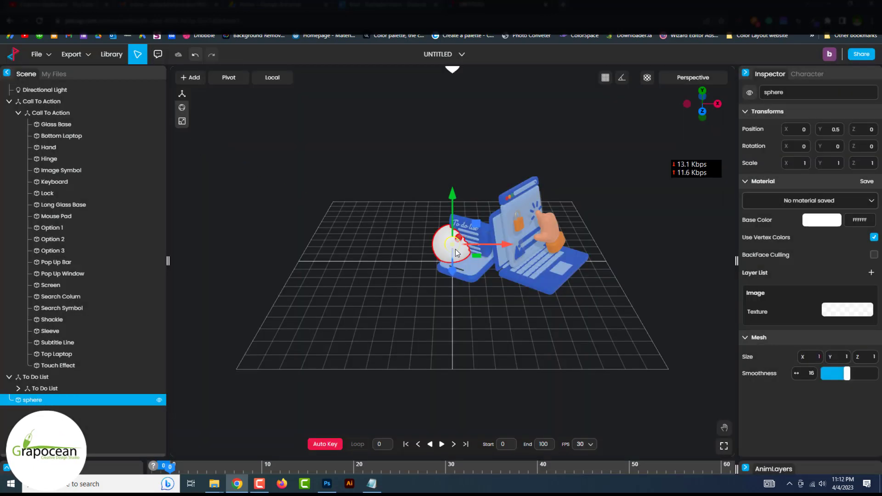
{"action": "left_click_drag", "start_coordinate": [455, 249], "coordinate": [500, 294]}
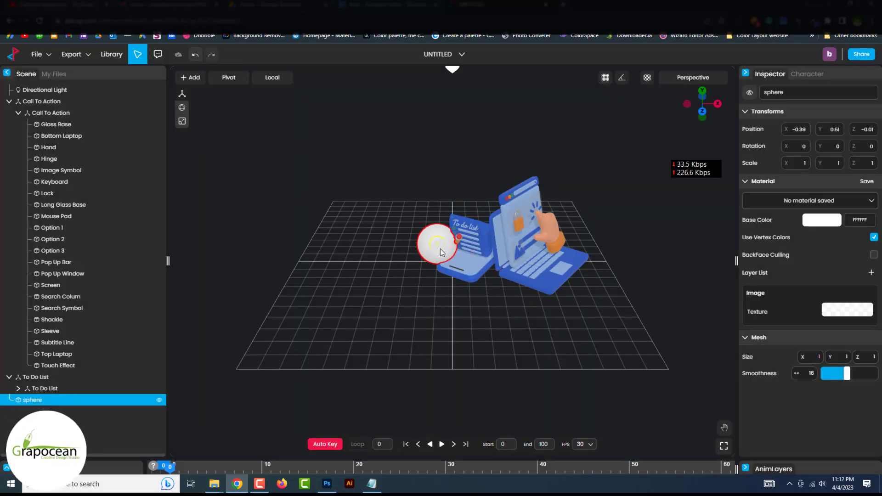
{"action": "left_click_drag", "start_coordinate": [443, 249], "coordinate": [442, 249]}
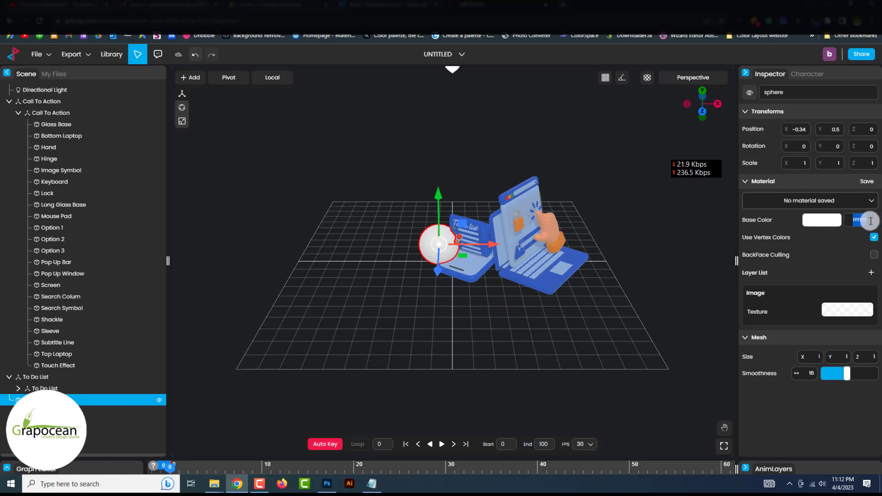
Color the sphere orange, FF8221, by sampling the orange of the Call To Action laptop's lock and hand.
{"action": "left_click", "coordinate": [825, 221]}
{"action": "left_click", "coordinate": [786, 323]}
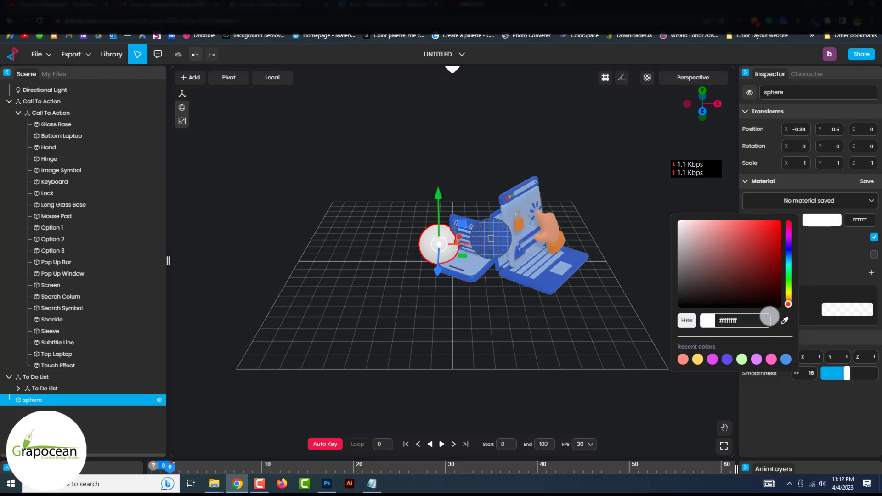
{"action": "left_click", "coordinate": [521, 225]}
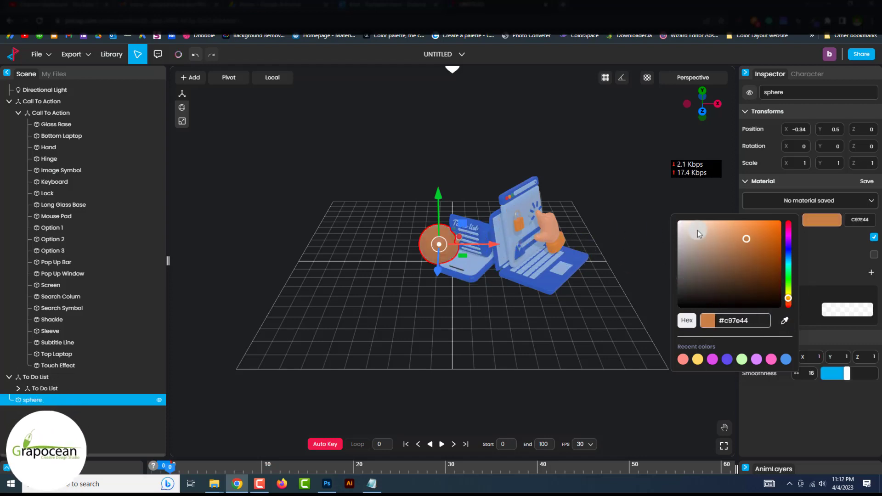
{"action": "left_click", "coordinate": [742, 214]}
{"action": "left_click", "coordinate": [660, 222]}
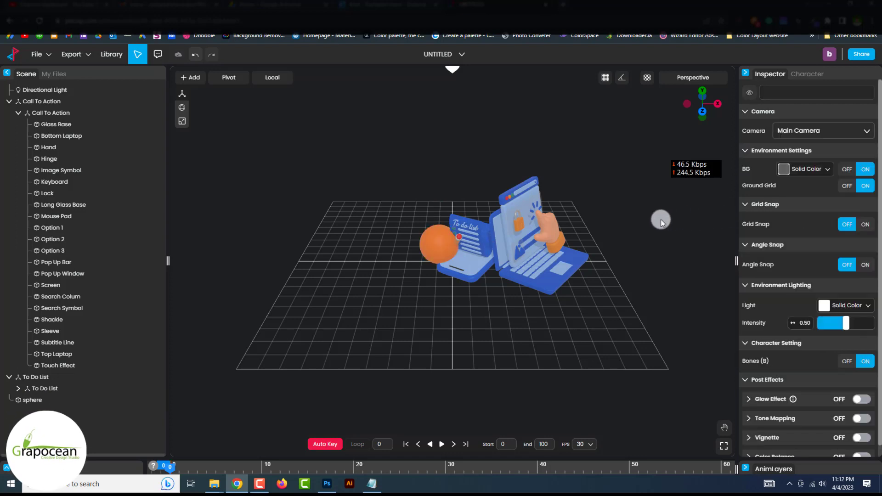
Add a second directional light and raise it above the models to about Y 3.01 and Z 3.01.
{"action": "left_click", "coordinate": [439, 249]}
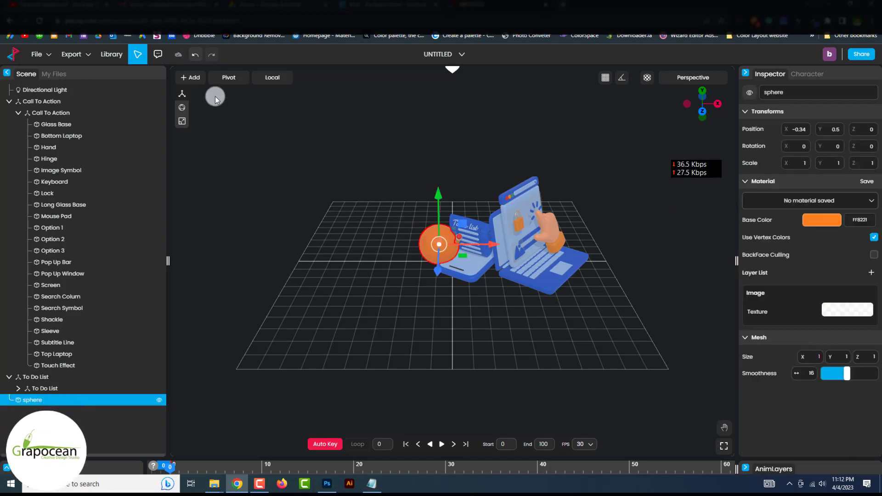
{"action": "left_click", "coordinate": [226, 79]}
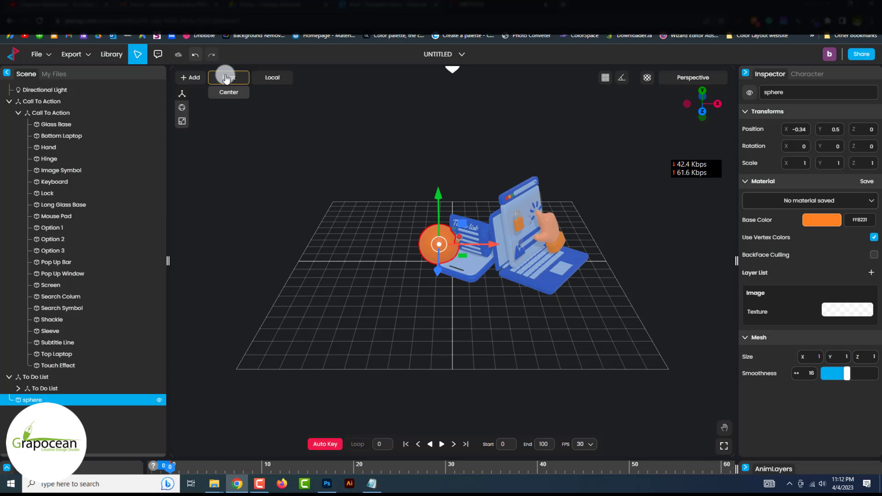
{"action": "left_click", "coordinate": [191, 78]}
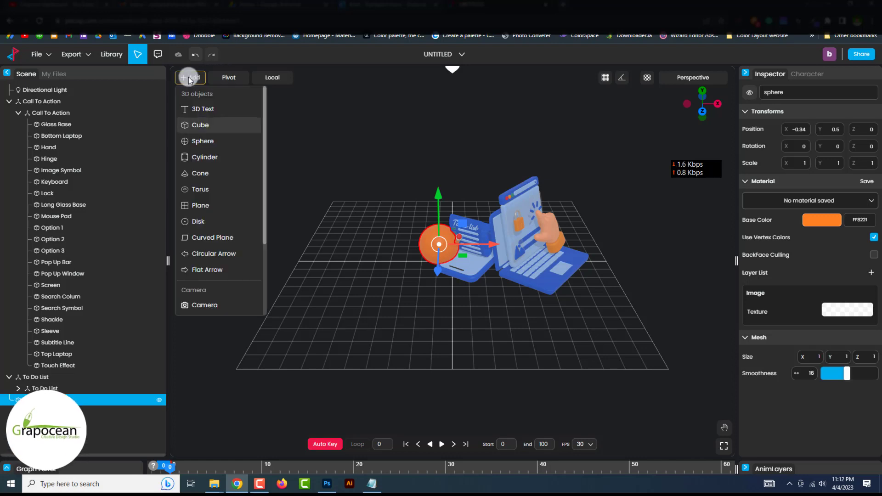
{"action": "scroll", "coordinate": [189, 79], "scroll_direction": "down", "scroll_amount": 3}
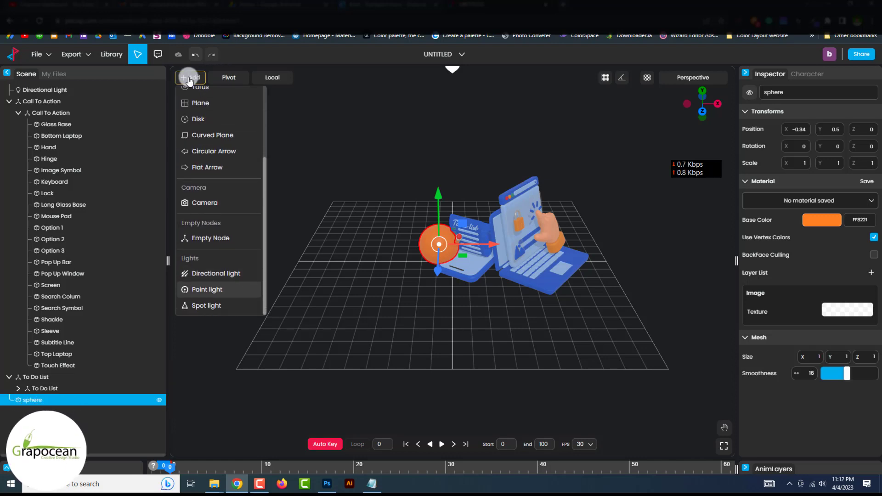
{"action": "left_click", "coordinate": [232, 275]}
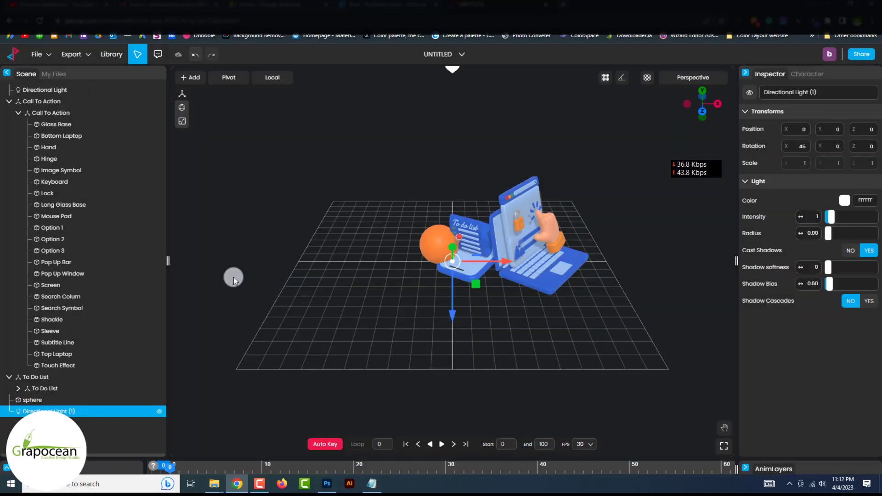
{"action": "left_click_drag", "start_coordinate": [445, 256], "coordinate": [427, 175]}
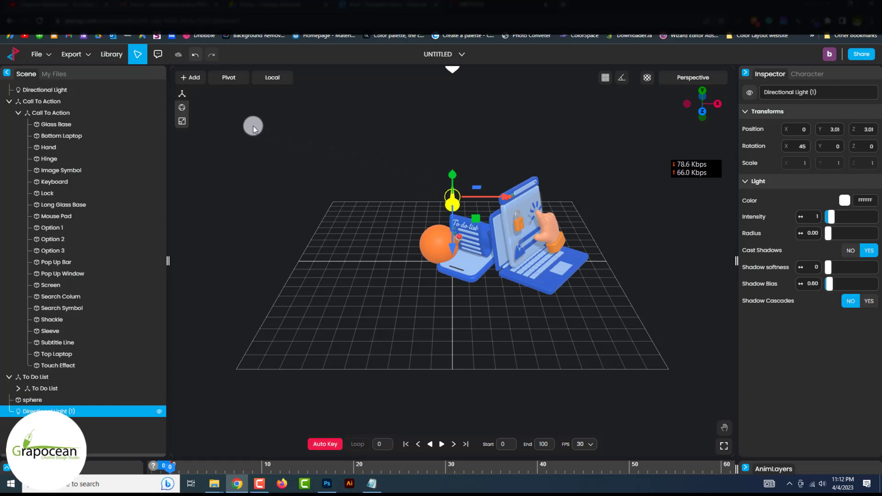
Rotate the new directional light to about X 66, Y -22, Z 22 and deselect it.
{"action": "left_click", "coordinate": [183, 108]}
{"action": "left_click_drag", "start_coordinate": [498, 198], "coordinate": [450, 193]}
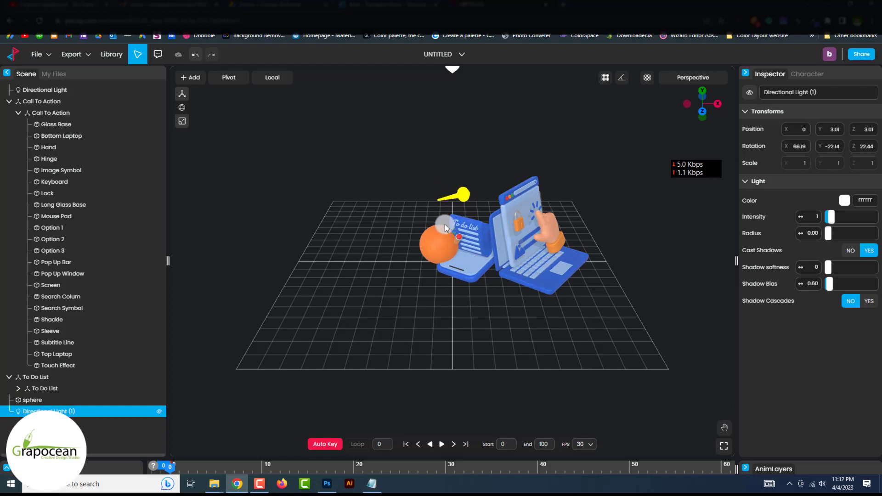
{"action": "left_click_drag", "start_coordinate": [459, 232], "coordinate": [451, 219]}
{"action": "left_click", "coordinate": [268, 230]}
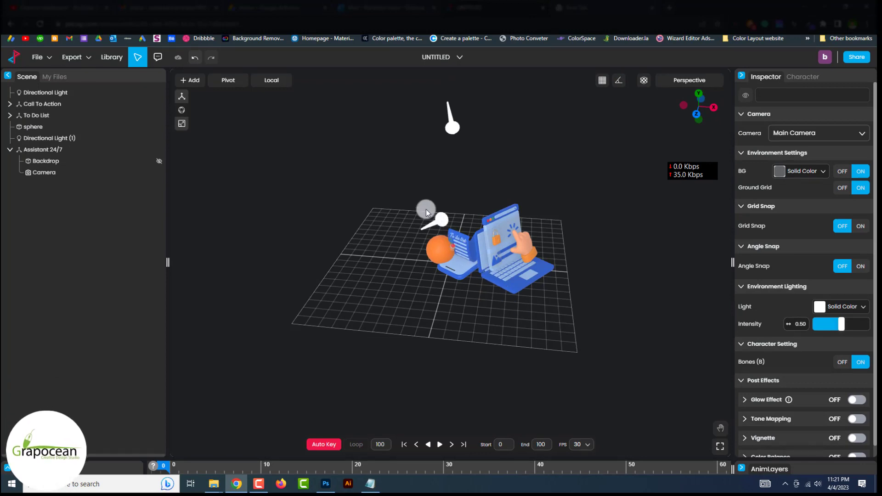
Position the Pen Tool model above the sphere and To Do List model, centered between the two laptops, checking depth from behind.
{"action": "mouse_move", "coordinate": [415, 198]}
{"action": "left_mouse_down"}
{"action": "mouse_move", "coordinate": [384, 183]}
{"action": "mouse_move", "coordinate": [457, 187]}
{"action": "mouse_move", "coordinate": [426, 199]}
{"action": "mouse_move", "coordinate": [418, 175]}
{"action": "mouse_move", "coordinate": [413, 194]}
{"action": "mouse_move", "coordinate": [421, 188]}
{"action": "left_mouse_up"}
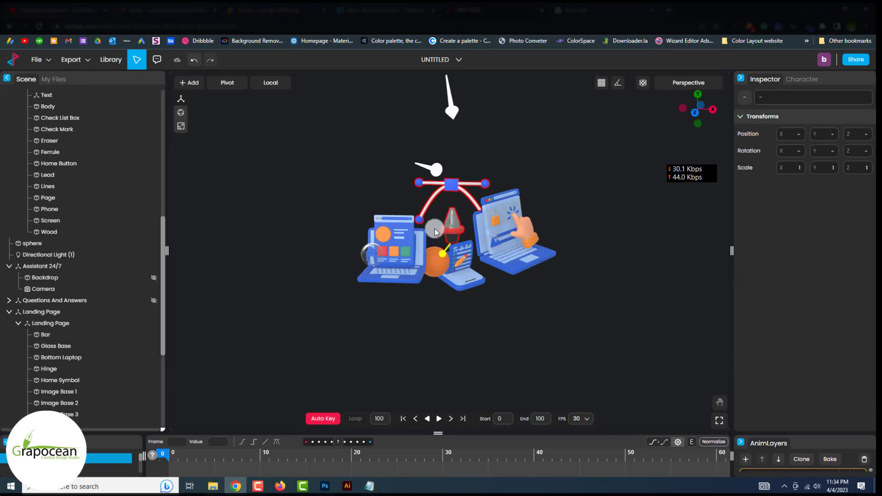
{"action": "left_click_drag", "start_coordinate": [444, 251], "coordinate": [487, 192]}
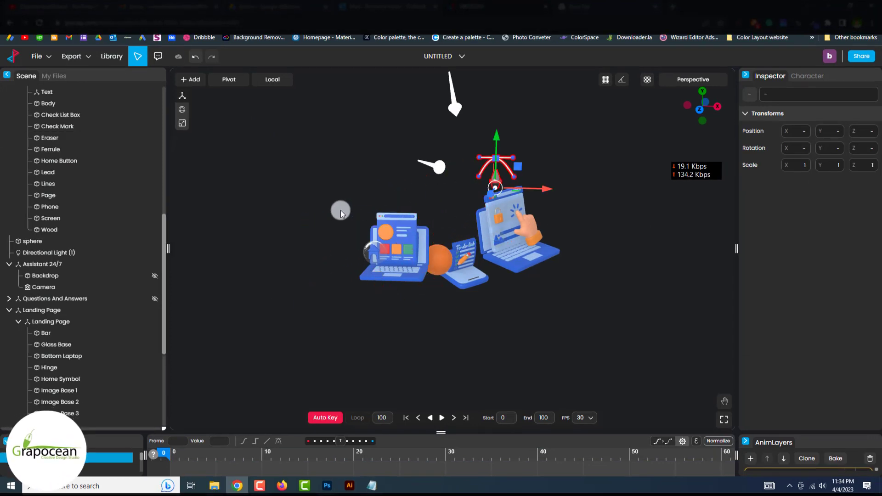
{"action": "left_click_drag", "start_coordinate": [340, 212], "coordinate": [486, 252]}
{"action": "left_click_drag", "start_coordinate": [443, 224], "coordinate": [478, 221]}
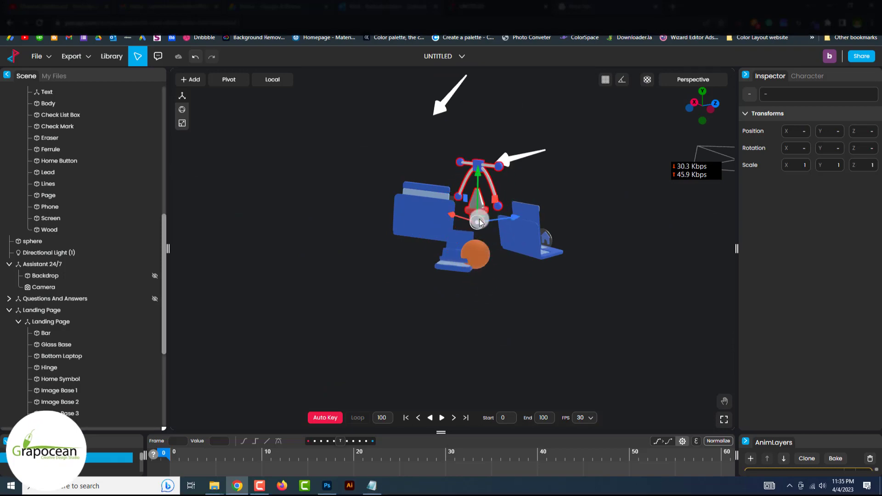
{"action": "left_click", "coordinate": [182, 109]}
{"action": "left_click", "coordinate": [283, 169]}
{"action": "left_click_drag", "start_coordinate": [579, 276], "coordinate": [430, 278]}
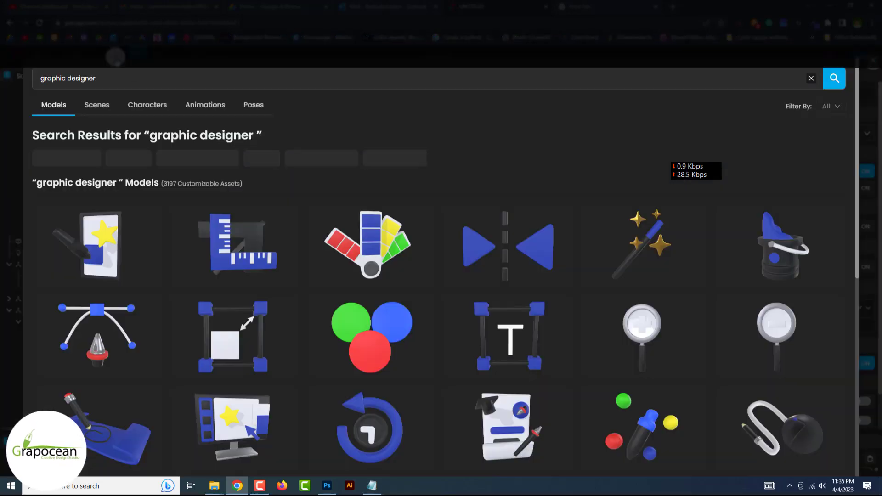
Add the Typography Design model from the library's "graphic designer" results and place it upright behind the Call To Action laptop.
{"action": "scroll", "coordinate": [441, 275], "scroll_direction": "down", "scroll_amount": 1}
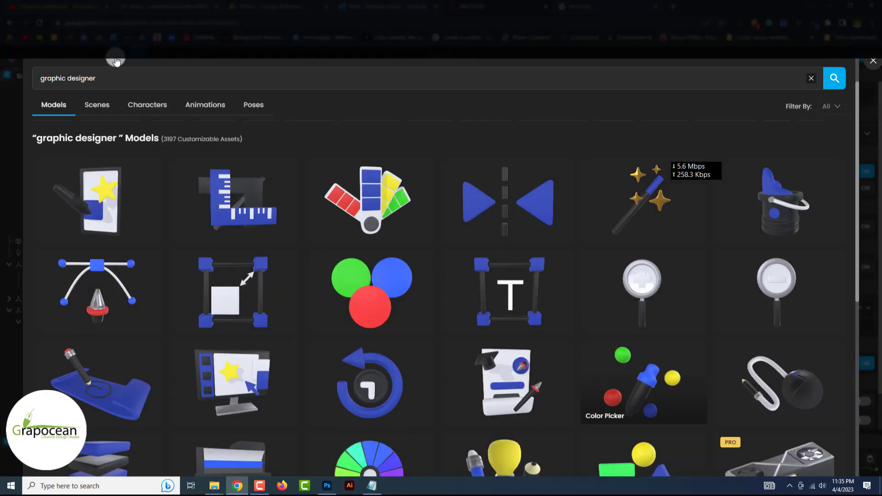
{"action": "left_click", "coordinate": [508, 287]}
{"action": "left_click_drag", "start_coordinate": [460, 364], "coordinate": [451, 354]}
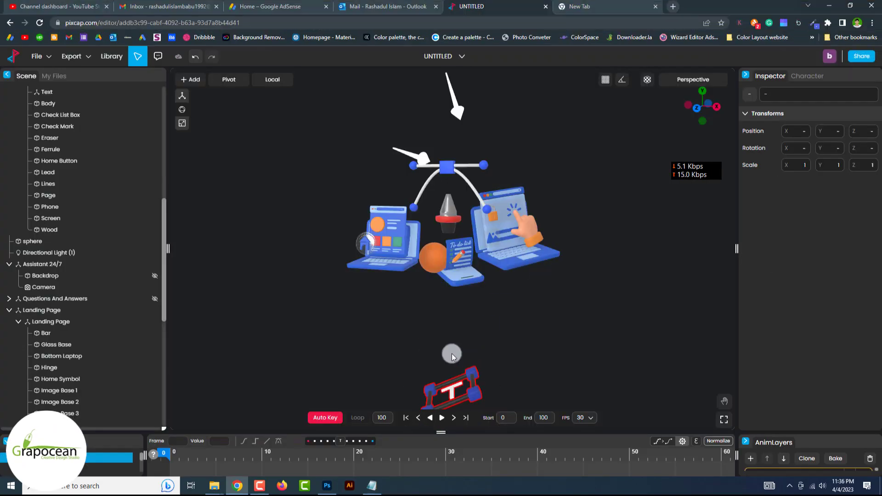
{"action": "key", "text": "ctrl+z"}
{"action": "left_click", "coordinate": [182, 95]}
{"action": "left_click_drag", "start_coordinate": [448, 413], "coordinate": [370, 216]}
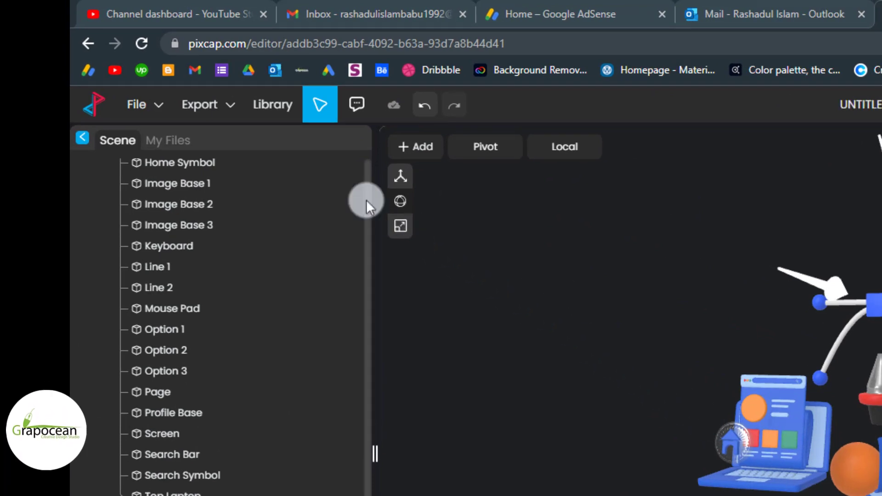
Export the scene as a PNG image in the Video size of 1920 x 1080 px with a transparent background.
{"action": "left_click", "coordinate": [223, 110]}
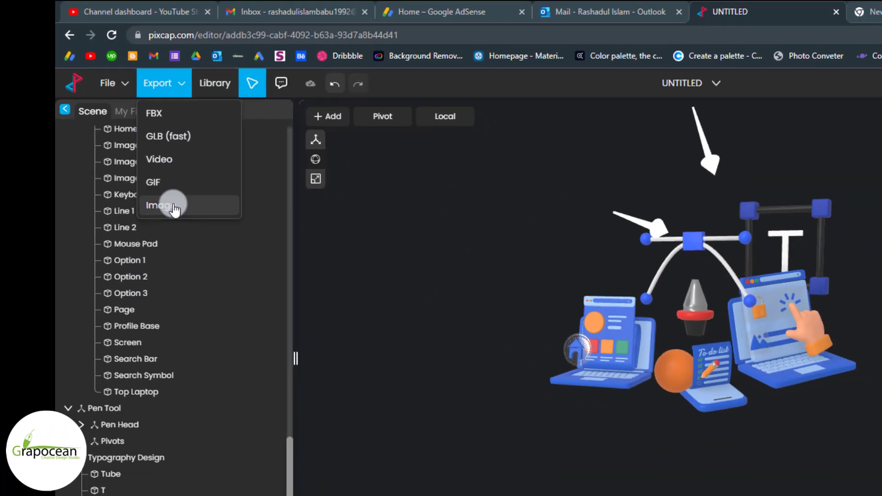
{"action": "left_click", "coordinate": [204, 260]}
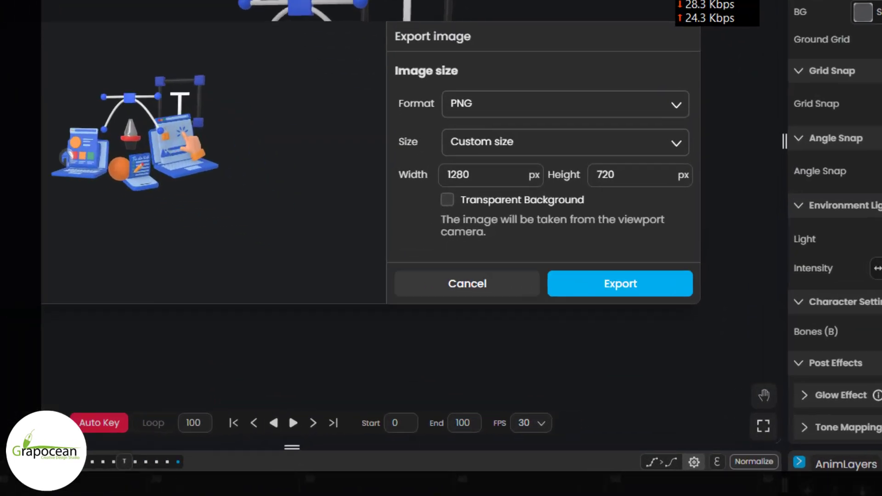
{"action": "left_click", "coordinate": [539, 121]}
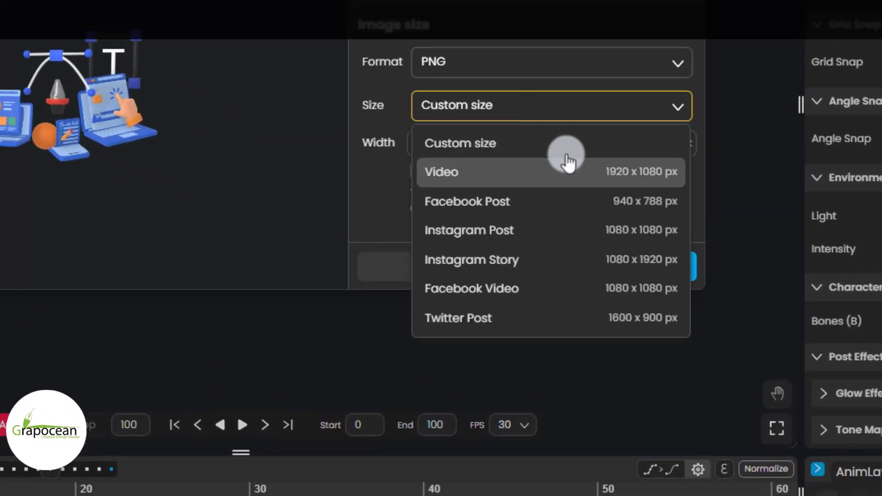
{"action": "left_click", "coordinate": [575, 173]}
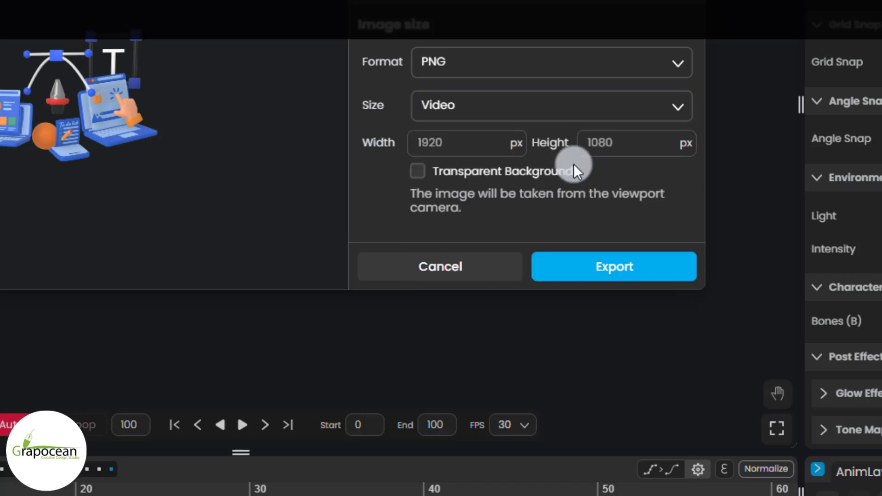
{"action": "left_click", "coordinate": [482, 173]}
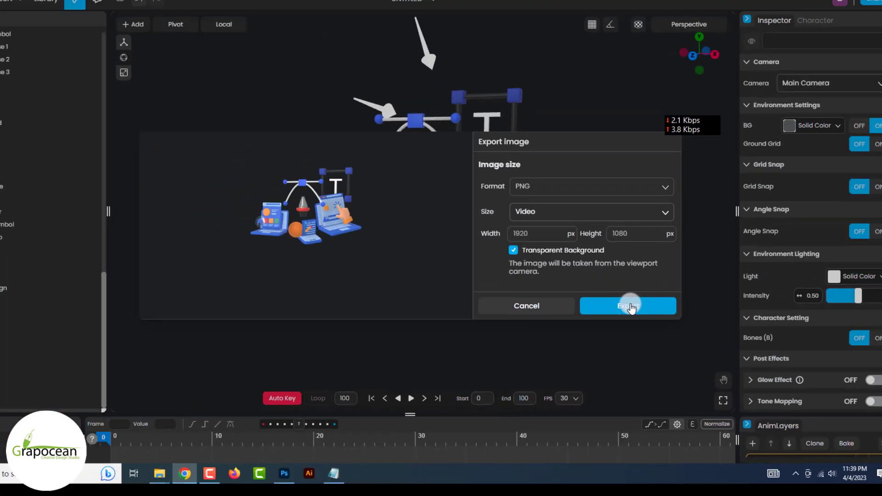
{"action": "left_click", "coordinate": [606, 267]}
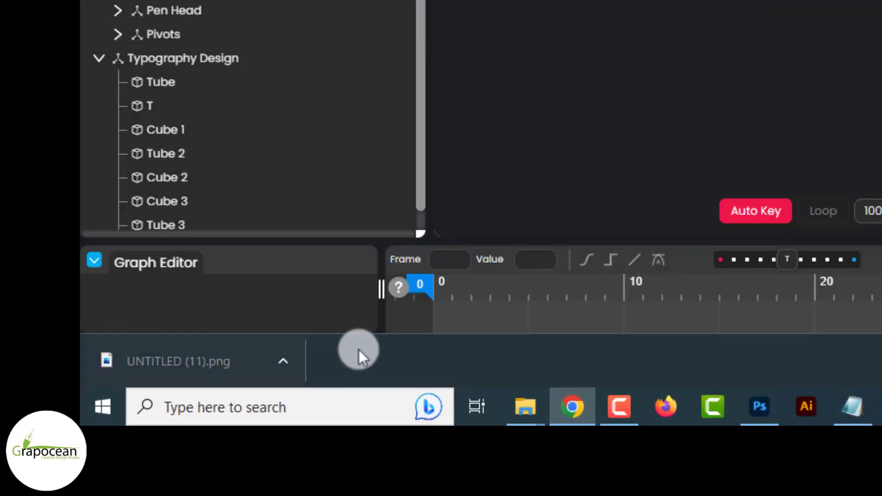
Show the exported UNTITLED (11).png in its download folder and place it into the Website Banner Design document in Photoshop.
{"action": "left_click", "coordinate": [284, 366]}
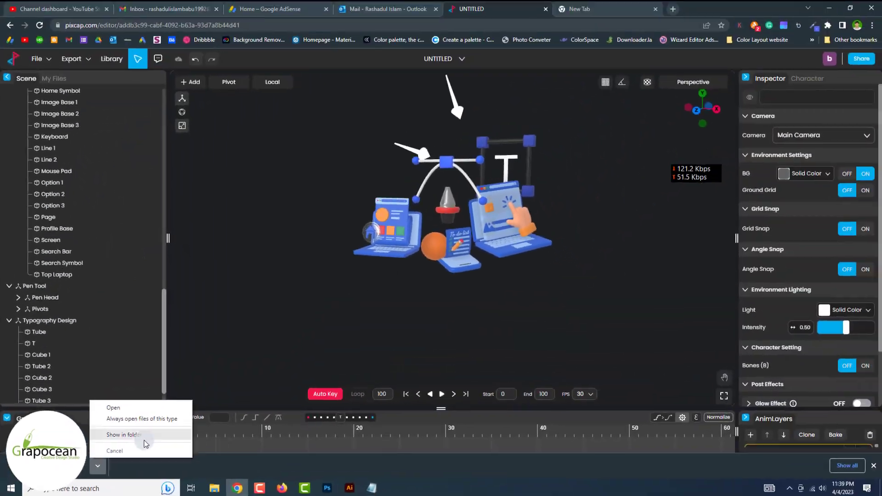
{"action": "left_click", "coordinate": [144, 440]}
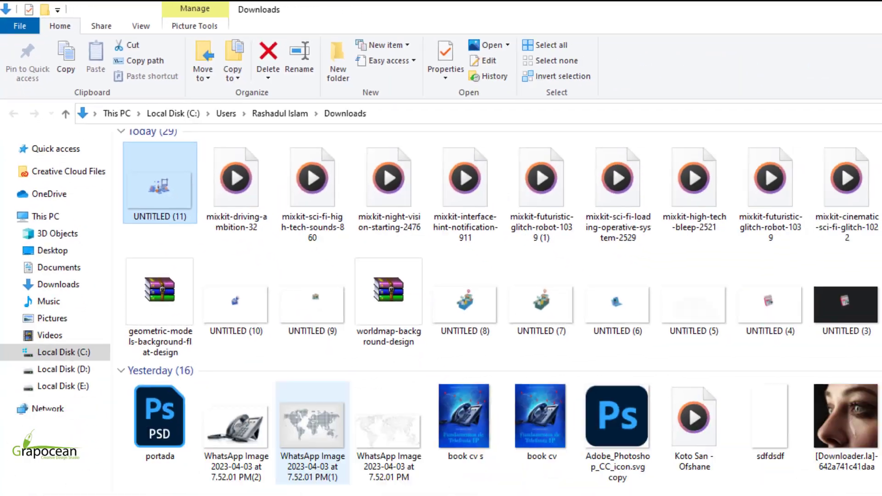
{"action": "left_click_drag", "start_coordinate": [110, 123], "coordinate": [567, 304]}
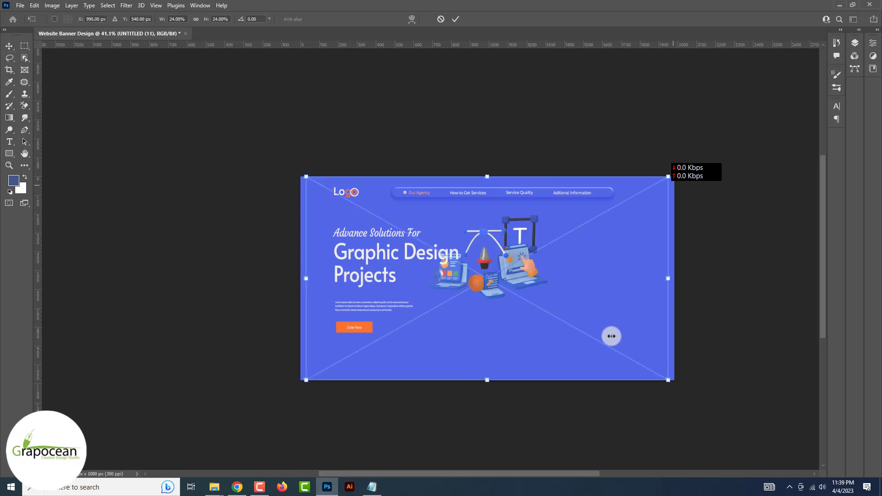
Scale the placed 3D illustration to about 33.6%, position it to the right of the heading, and commit the transform.
{"action": "left_click_drag", "start_coordinate": [669, 376], "coordinate": [770, 422]}
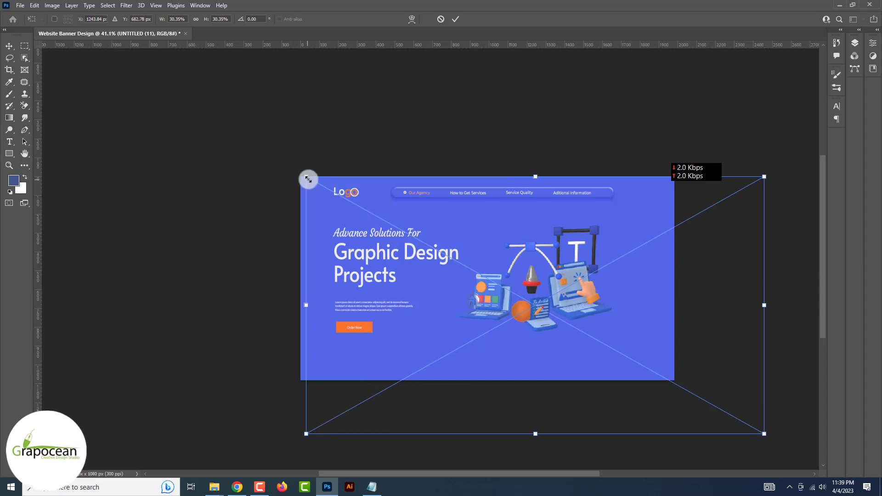
{"action": "left_click_drag", "start_coordinate": [308, 179], "coordinate": [251, 166]}
{"action": "left_click_drag", "start_coordinate": [471, 248], "coordinate": [585, 288]}
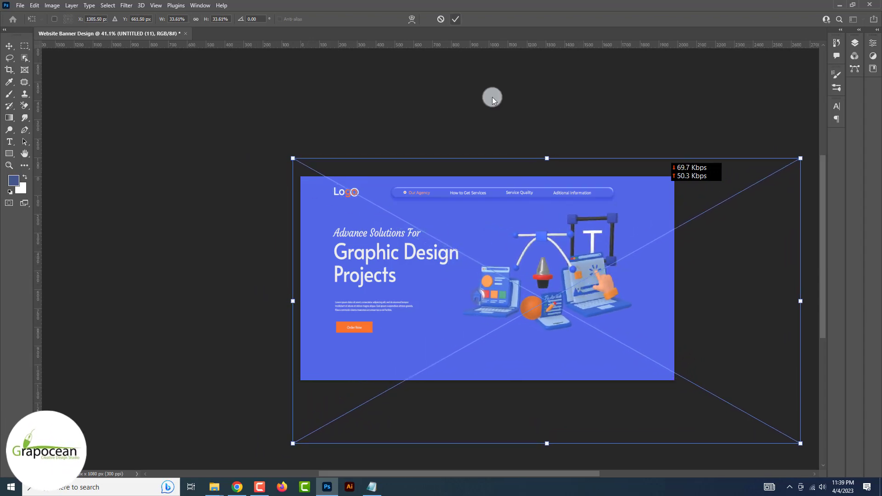
{"action": "left_click", "coordinate": [453, 19]}
{"action": "scroll", "coordinate": [453, 18], "scroll_direction": "up", "scroll_amount": 5, "text": "alt"}
{"action": "scroll", "coordinate": [571, 234], "scroll_direction": "down", "scroll_amount": 4, "text": "alt"}
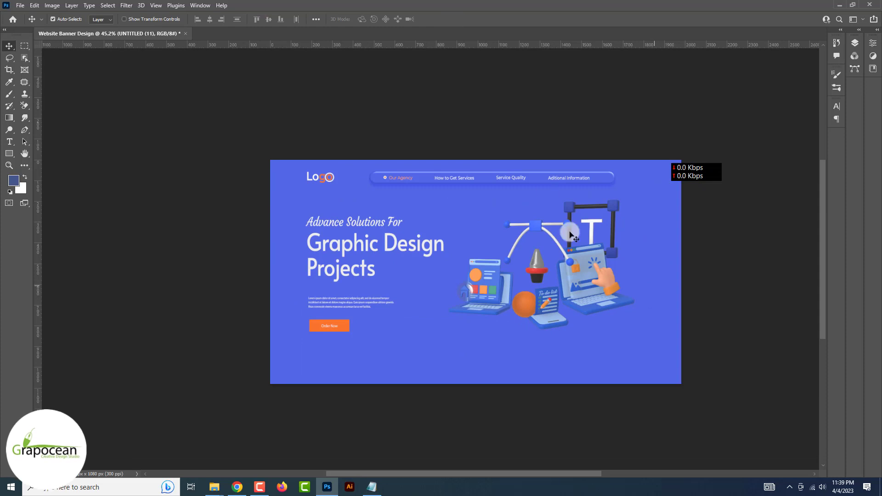
Recolor the background's solid color fill layers to a deeper, more saturated blue.
{"action": "left_click", "coordinate": [855, 44]}
{"action": "double_click", "coordinate": [767, 180]}
{"action": "mouse_move", "coordinate": [695, 353]}
{"action": "left_mouse_down"}
{"action": "mouse_move", "coordinate": [695, 322]}
{"action": "mouse_move", "coordinate": [700, 356]}
{"action": "left_mouse_up"}
{"action": "left_click", "coordinate": [775, 316]}
{"action": "double_click", "coordinate": [770, 185]}
{"action": "left_click", "coordinate": [776, 316]}
Invert the Color Fill 1 copy mask to black and brush a large soft white spot on it behind the illustration.
{"action": "left_click", "coordinate": [801, 184]}
{"action": "key", "text": "ctrl+i"}
{"action": "left_click", "coordinate": [10, 95]}
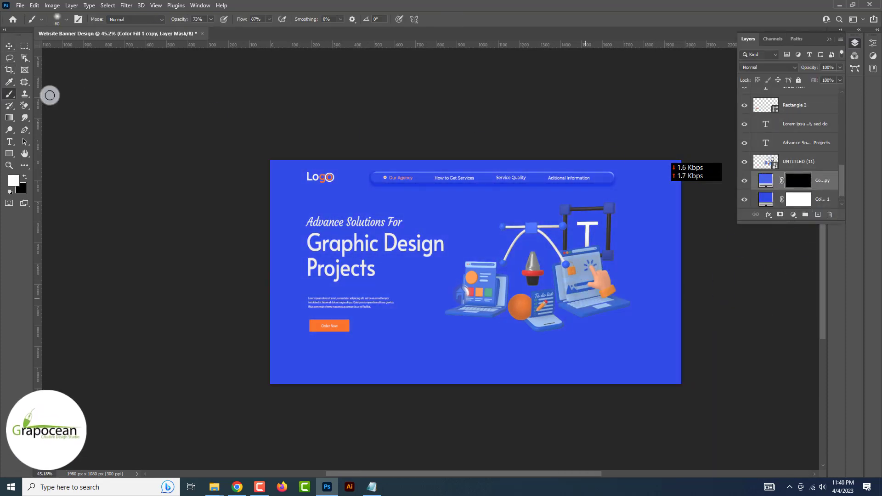
{"action": "key", "text": "bracketright"}
{"action": "key", "text": "bracketright"}
{"action": "key", "text": "bracketright"}
{"action": "key", "text": "bracketright"}
{"action": "left_click", "coordinate": [544, 267]}
{"action": "scroll", "coordinate": [563, 331], "scroll_direction": "down", "scroll_amount": 4, "text": "alt"}
{"action": "scroll", "coordinate": [583, 338], "scroll_direction": "up", "scroll_amount": 3, "text": "alt"}
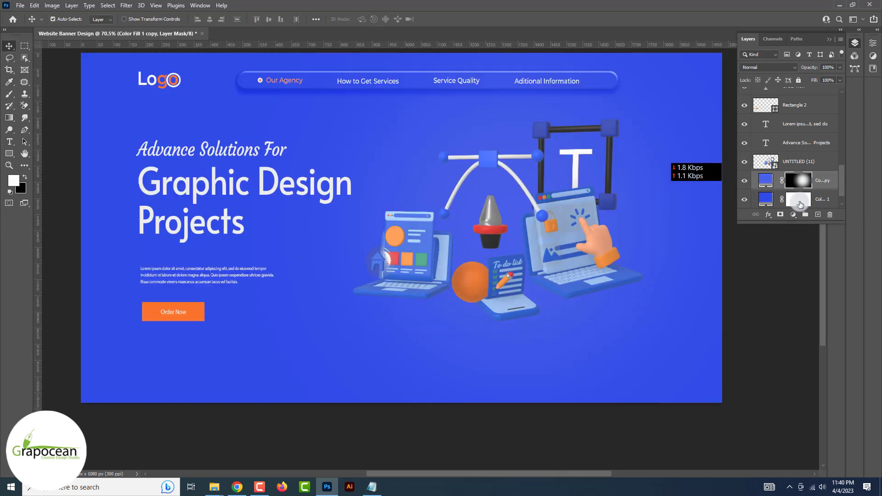
Create a new layer below the illustration and set the brush's foreground color to dark gray #373737.
{"action": "left_click", "coordinate": [818, 214]}
{"action": "scroll", "coordinate": [567, 317], "scroll_direction": "up", "scroll_amount": 1, "text": "alt"}
{"action": "left_click", "coordinate": [9, 94]}
{"action": "left_click", "coordinate": [14, 180]}
{"action": "left_click", "coordinate": [570, 421]}
{"action": "left_click_drag", "start_coordinate": [696, 424], "coordinate": [697, 436]}
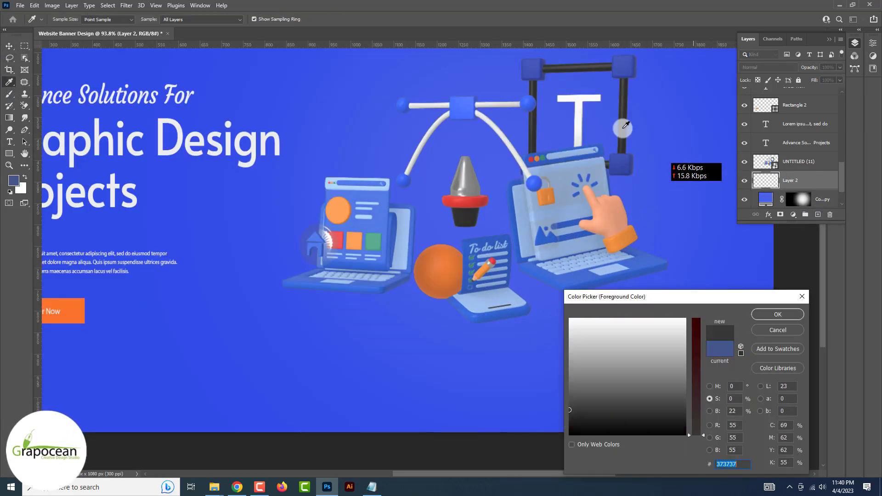
{"action": "left_click", "coordinate": [777, 314]}
Flatten the Soft Round brush tip into a thin horizontal ellipse at 250 px and 0% hardness and try it near the laptops.
{"action": "right_click", "coordinate": [615, 273]}
{"action": "left_click_drag", "start_coordinate": [616, 182], "coordinate": [616, 192]}
{"action": "left_click", "coordinate": [613, 272]}
{"action": "scroll", "coordinate": [578, 308], "scroll_direction": "down", "scroll_amount": 3, "text": "alt"}
{"action": "right_click", "coordinate": [584, 296]}
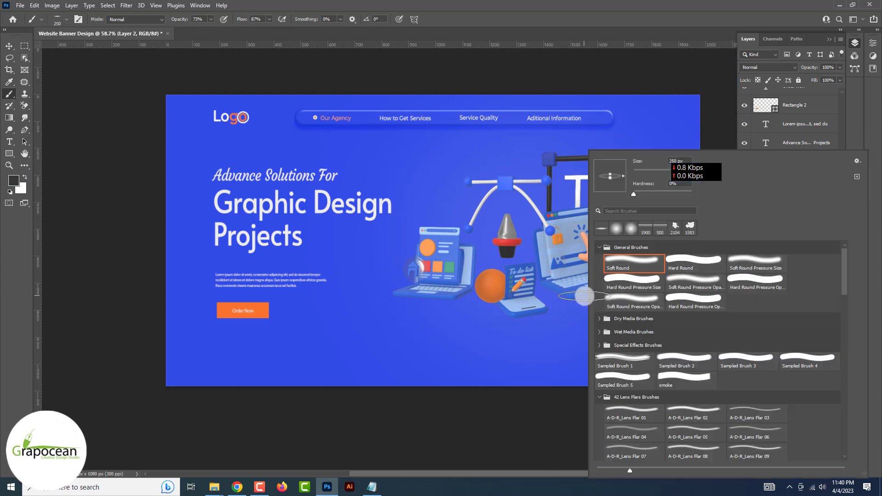
{"action": "key", "text": "Return"}
Replace the trial shadow layer with a new one, paint soft elliptical shadows under the devices, and set its blend mode to Color Burn.
{"action": "key", "text": "Delete"}
{"action": "mouse_move", "coordinate": [620, 177]}
{"action": "left_mouse_down"}
{"action": "mouse_move", "coordinate": [620, 169]}
{"action": "mouse_move", "coordinate": [604, 210]}
{"action": "mouse_move", "coordinate": [618, 176]}
{"action": "left_mouse_up"}
{"action": "left_click", "coordinate": [818, 215]}
{"action": "right_click", "coordinate": [578, 296]}
{"action": "key", "text": "Return"}
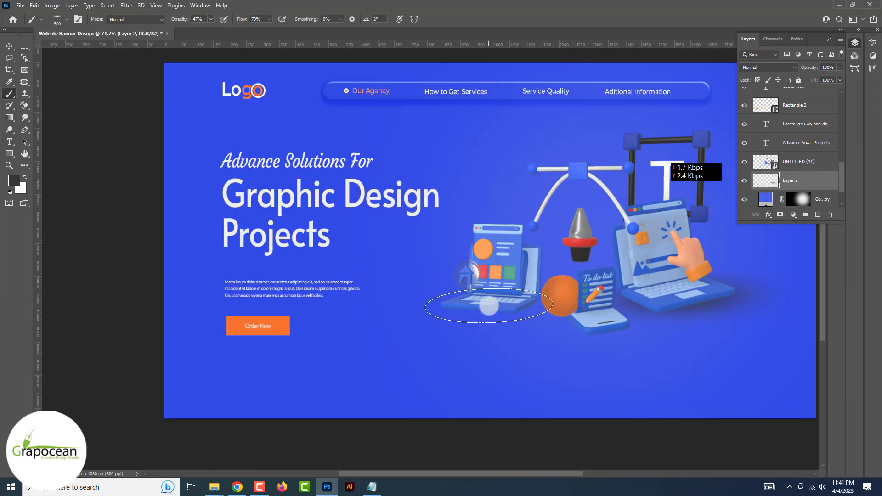
{"action": "scroll", "coordinate": [687, 401], "scroll_direction": "down", "scroll_amount": 3, "text": "alt"}
{"action": "left_click", "coordinate": [768, 67]}
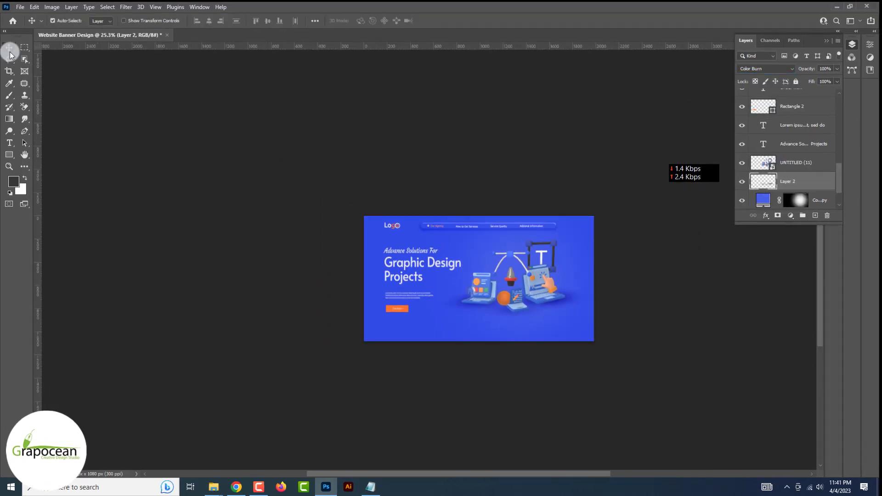